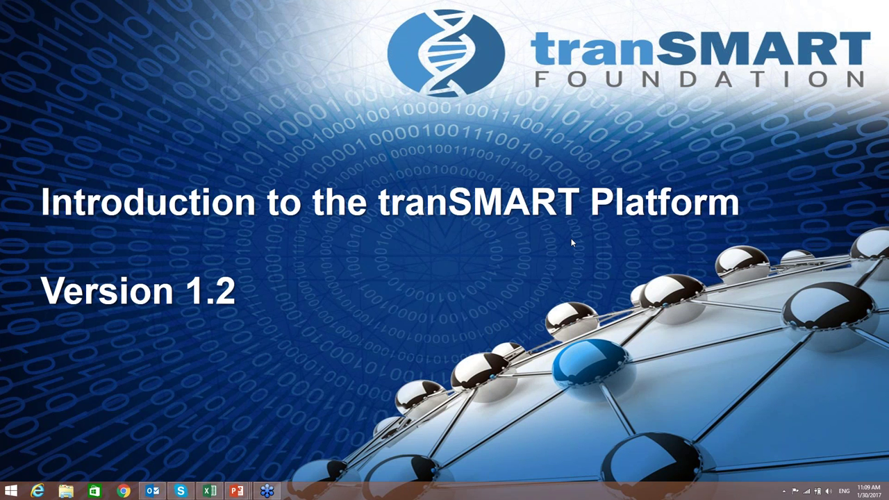
{"action": "left_click", "coordinate": [828, 492]}
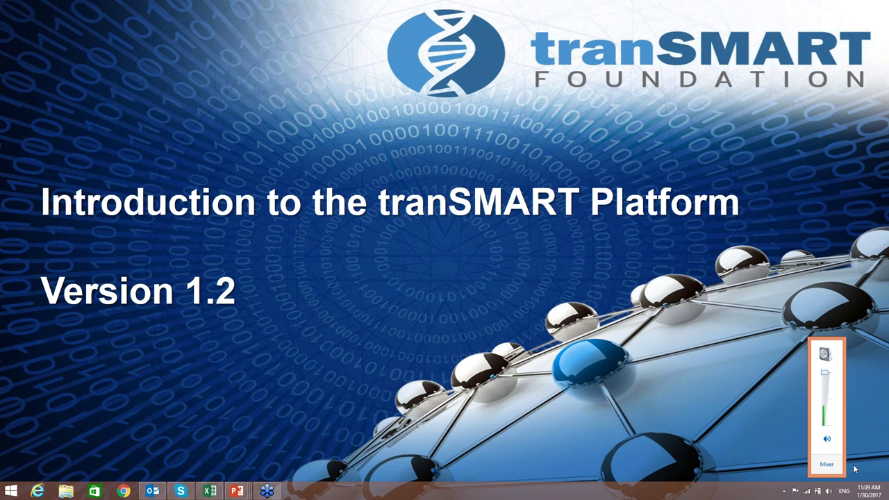
{"action": "left_click", "coordinate": [830, 491]}
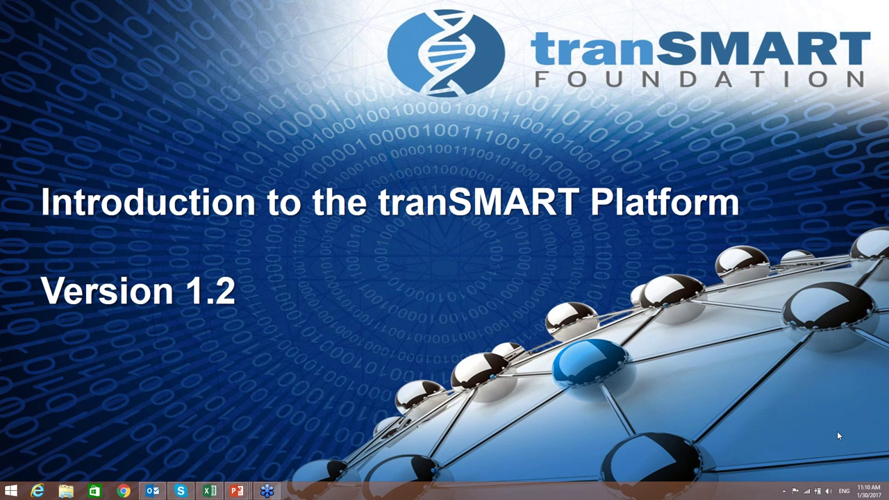
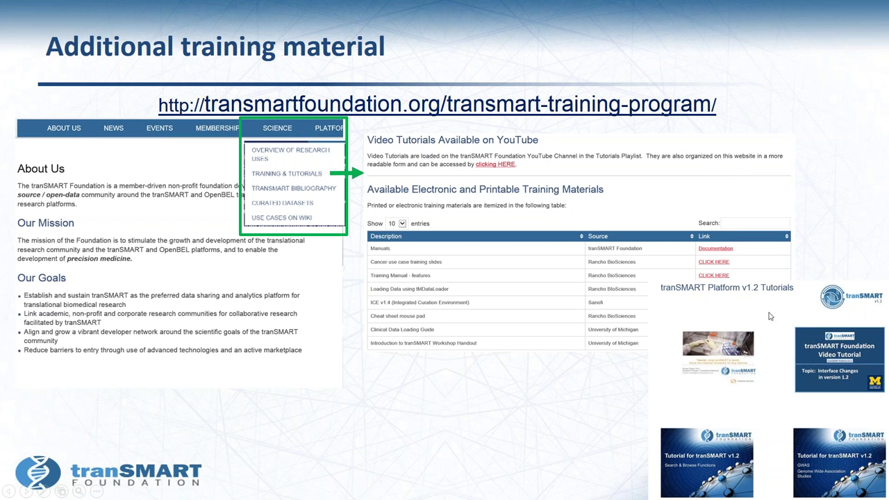
- Advance to the 'Public Instances' slide listing the public tranSMART demo servers
{"action": "left_click", "coordinate": [581, 410]}
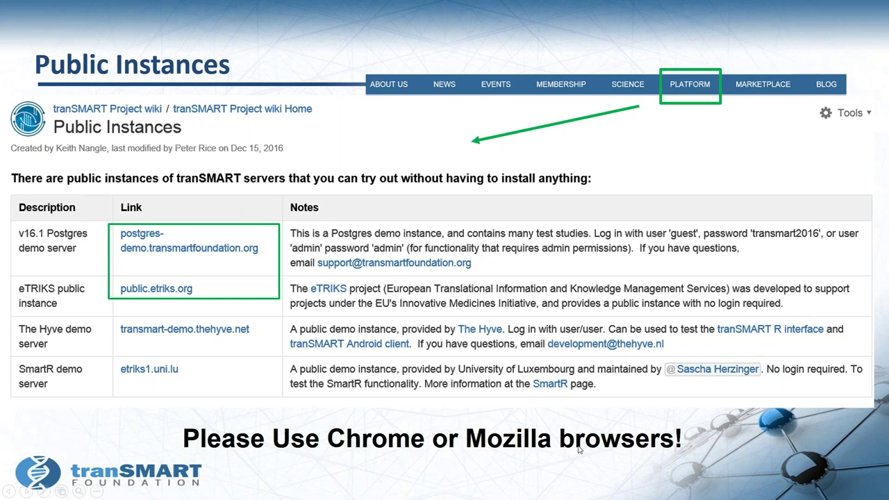
- Move to the 'User Interface' slide and reveal its point about queries and filters
{"action": "key", "text": "Right"}
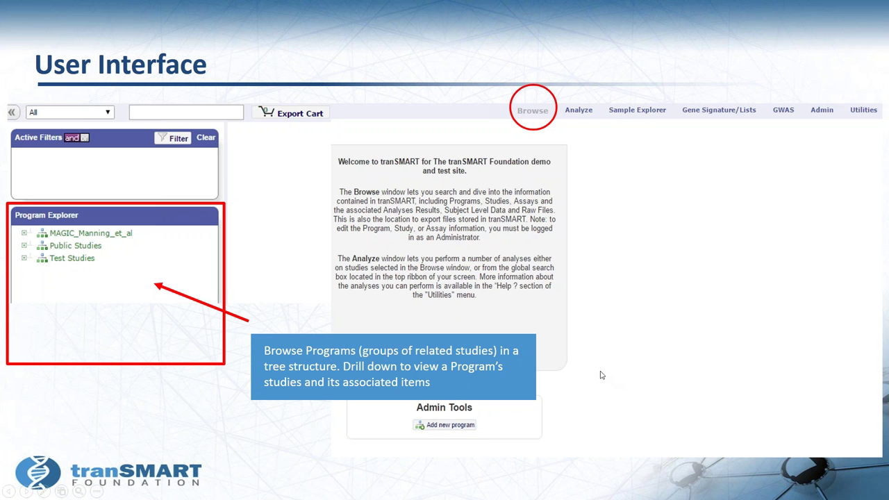
{"action": "left_click", "coordinate": [641, 369]}
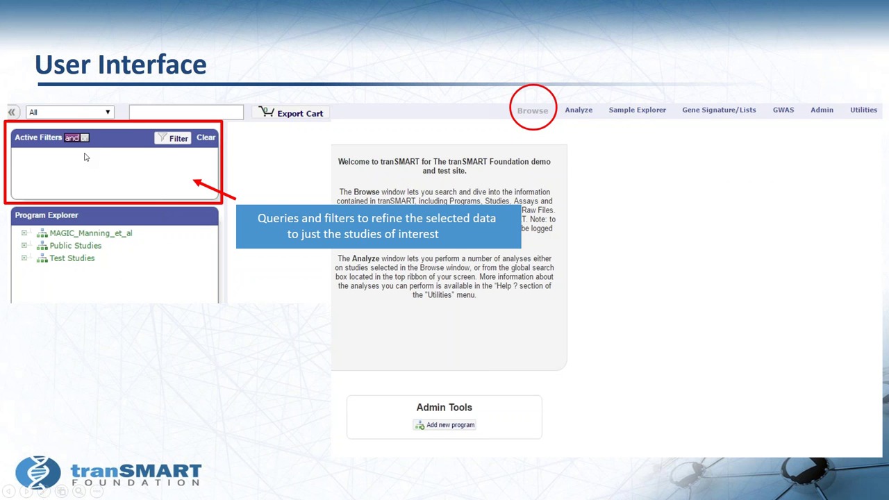
- Reveal the search keyword and filter callouts, then advance to the asthma filter slide
{"action": "left_click", "coordinate": [642, 254]}
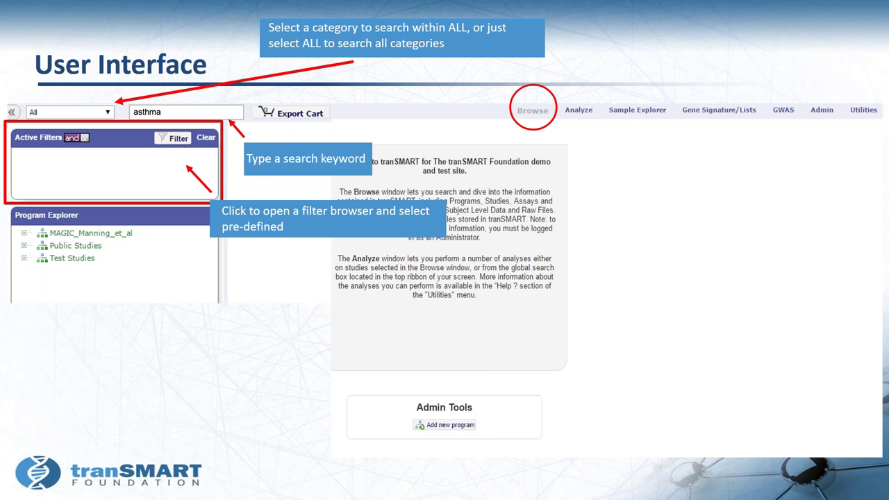
{"action": "left_click", "coordinate": [652, 369]}
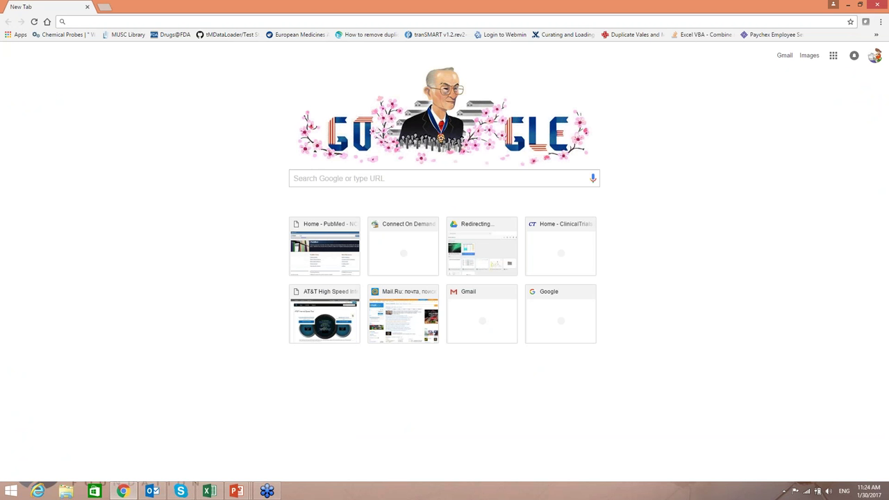
- Switch back to Chrome and reload the tranSMART login page at rbsapp.net:8082
{"action": "key", "text": "alt+Tab"}
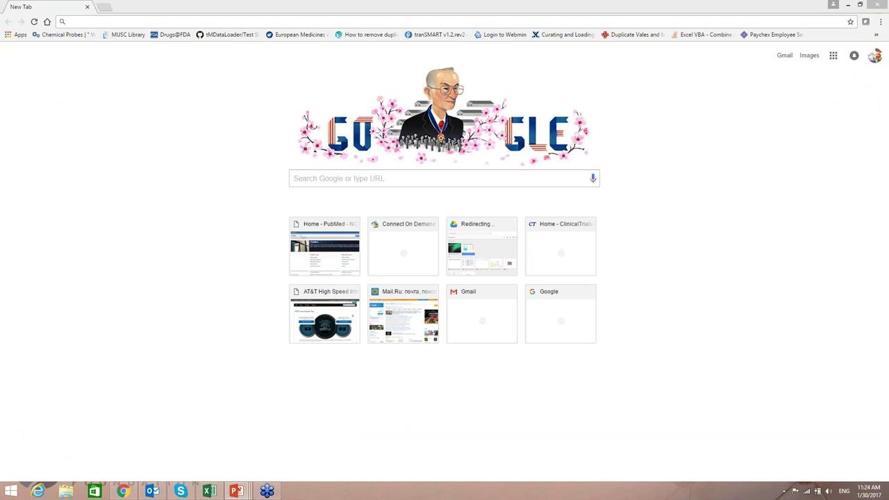
{"action": "key", "text": "alt+Tab"}
{"action": "key", "text": "alt+Tab"}
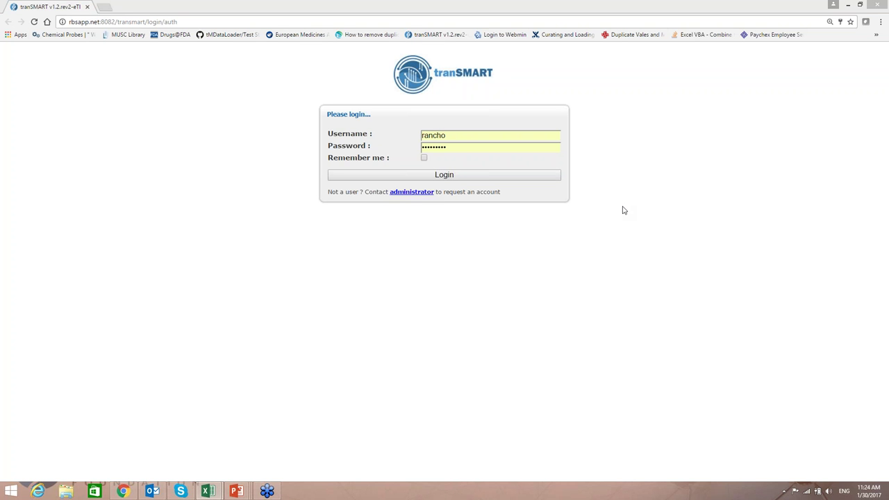
{"action": "key", "text": "Return"}
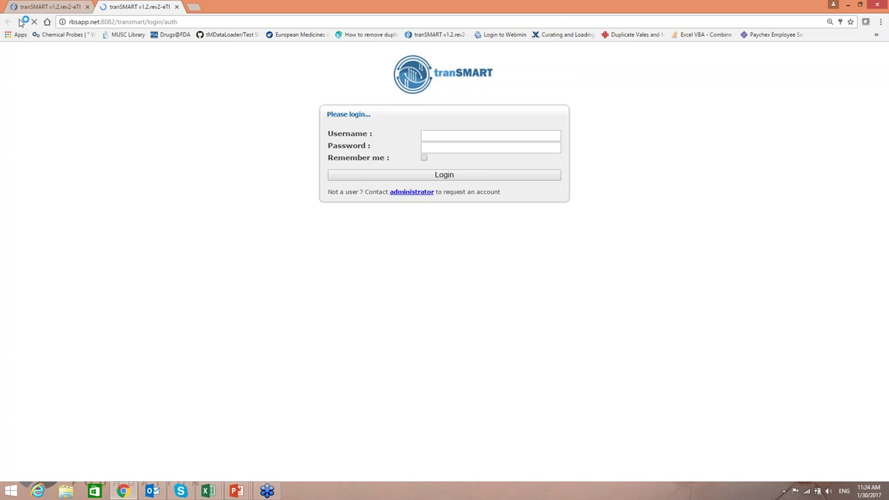
- Log in with the autofilled credentials, open Dataset Explorer and expand Public Studies
{"action": "left_click", "coordinate": [35, 9]}
{"action": "left_click", "coordinate": [428, 173]}
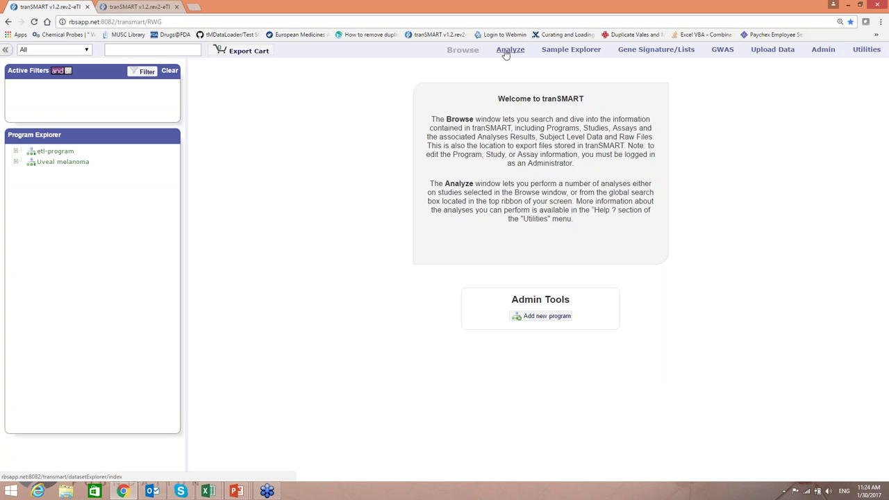
{"action": "left_click", "coordinate": [508, 50]}
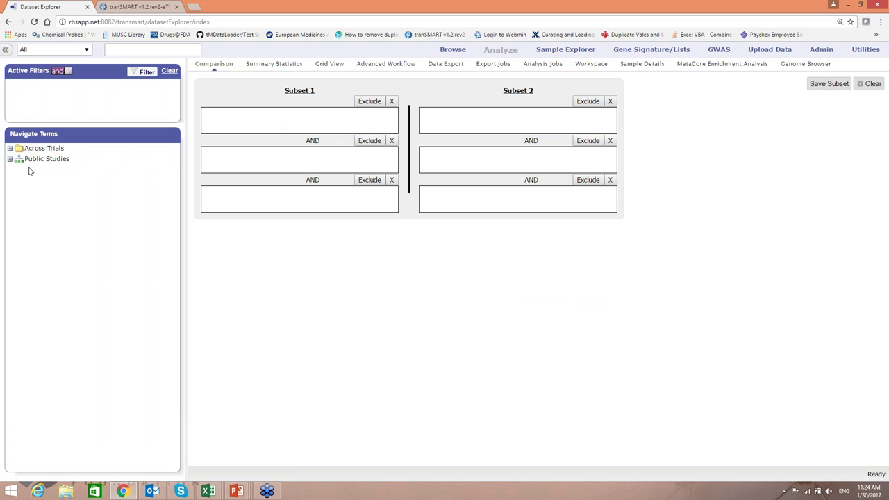
{"action": "left_click", "coordinate": [10, 159]}
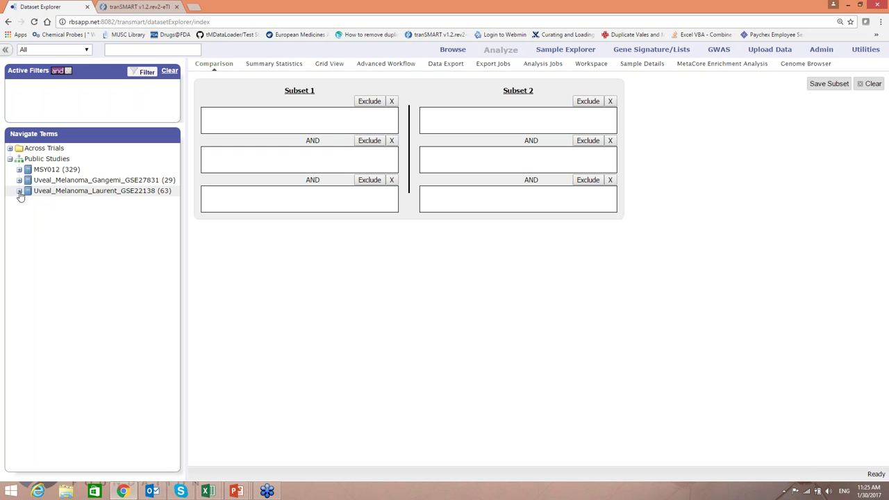
- Expand Uveal_Melanoma_Laurent_GSE22138's Clinical Data, Subjects, Demographics and Medical History folders
{"action": "left_click", "coordinate": [19, 191]}
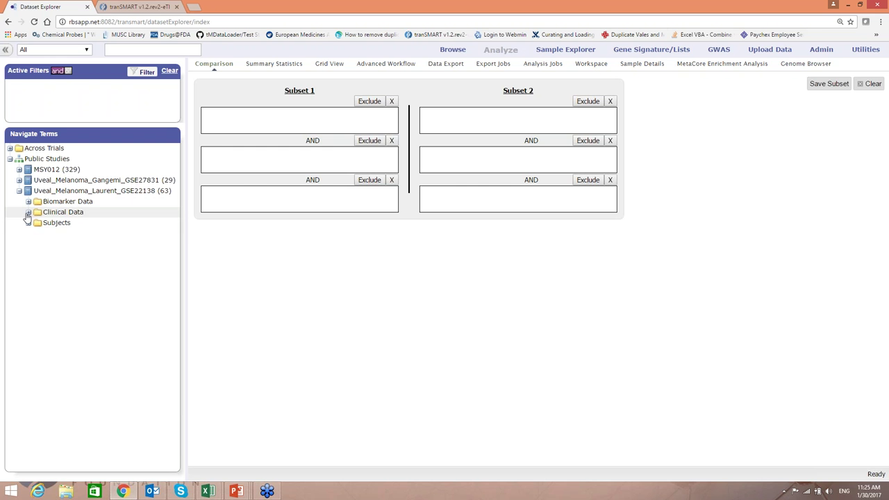
{"action": "left_click", "coordinate": [28, 213]}
{"action": "left_click", "coordinate": [28, 233]}
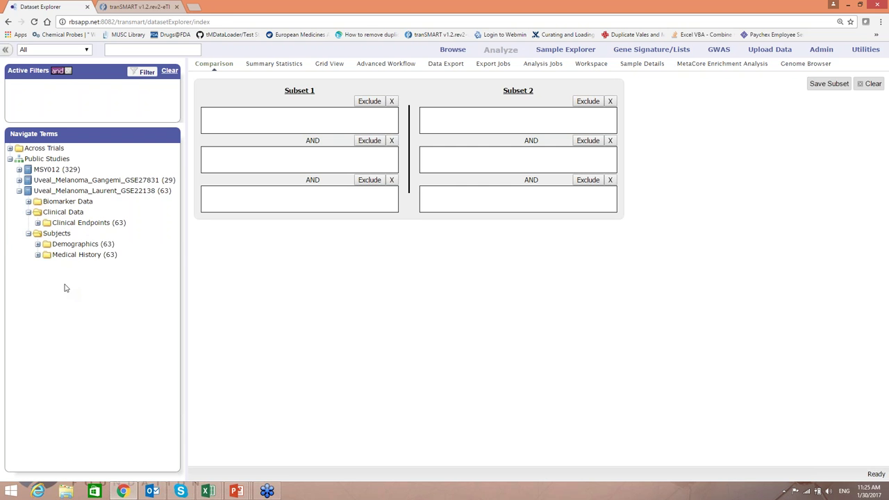
{"action": "left_click", "coordinate": [38, 244]}
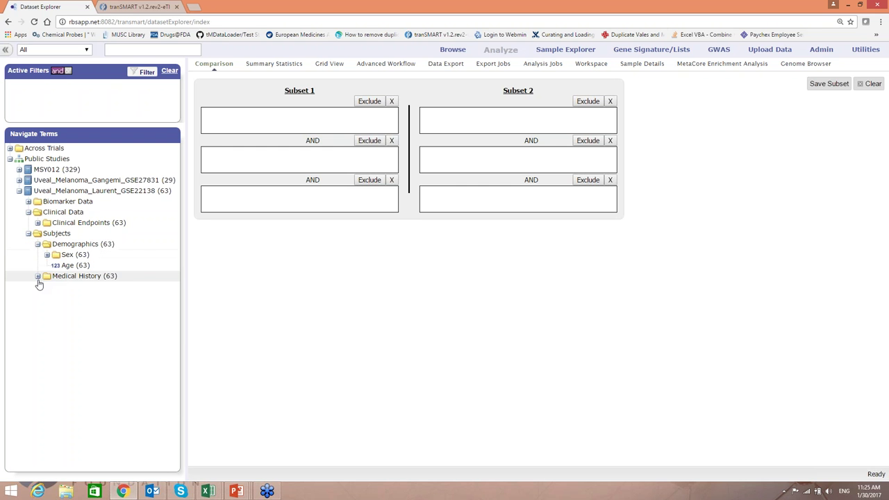
{"action": "left_click", "coordinate": [38, 277]}
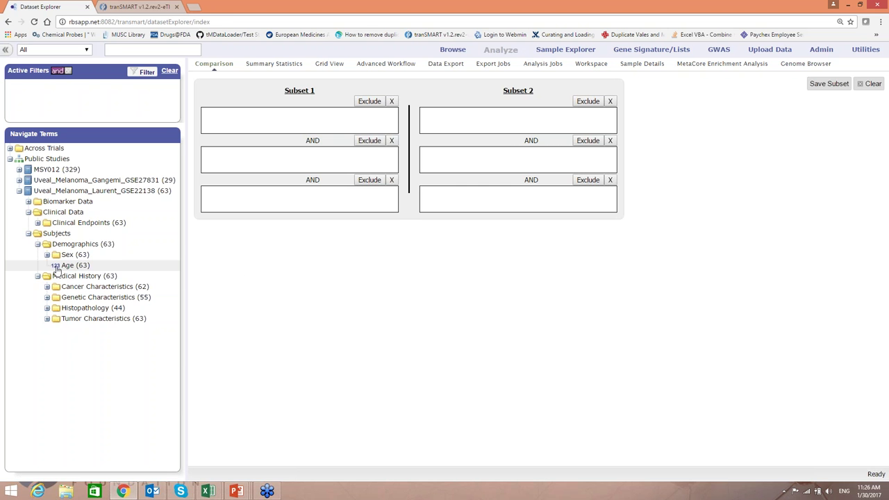
- Expand Sex, Clinical Endpoints, Biomarker Data and the Affymetrix array node in the tree
{"action": "left_click", "coordinate": [47, 255]}
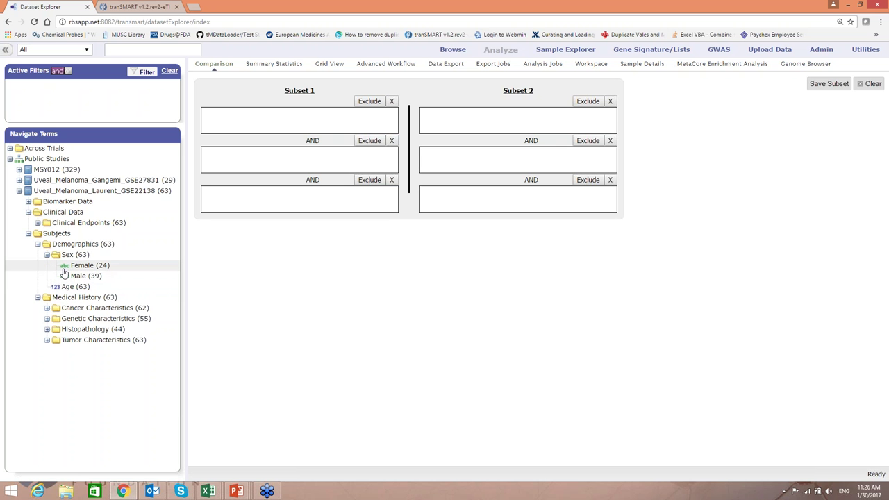
{"action": "left_click", "coordinate": [38, 223]}
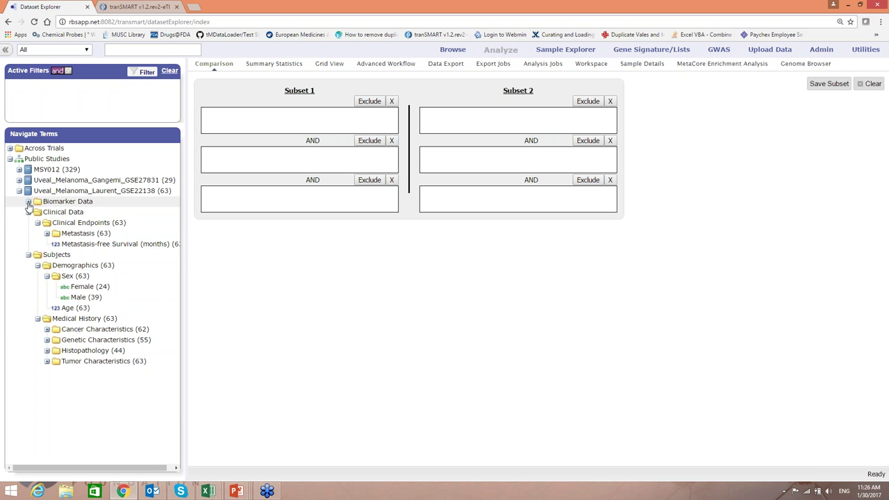
{"action": "left_click", "coordinate": [28, 201]}
{"action": "left_click", "coordinate": [37, 212]}
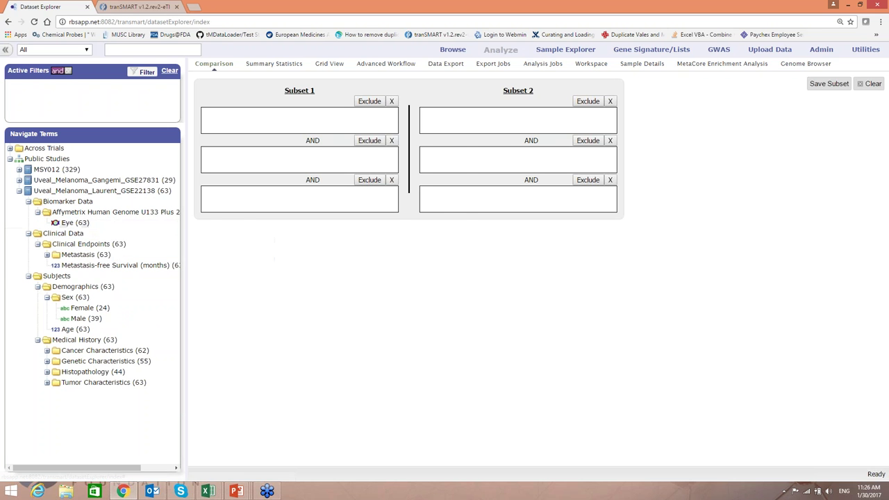
- Widen the tree and drag the whole Laurent study into Subset 1, viewing its summary statistics
{"action": "left_click_drag", "start_coordinate": [185, 242], "coordinate": [231, 243]}
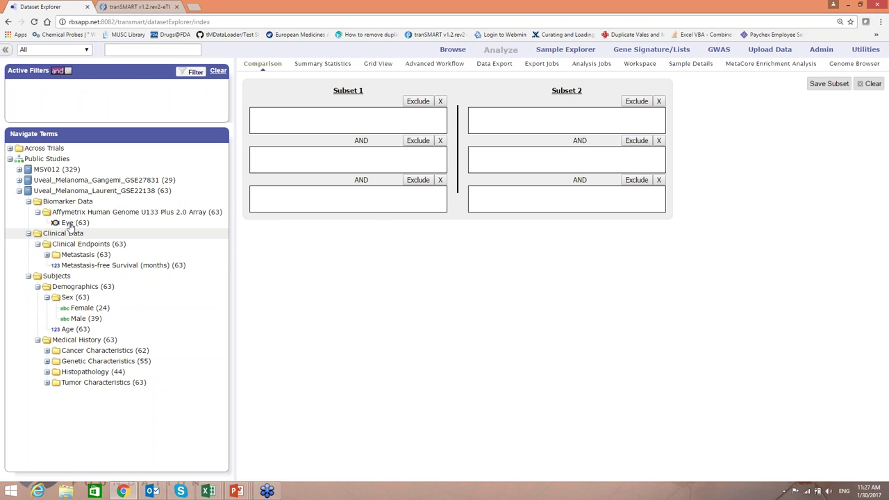
{"action": "left_click_drag", "start_coordinate": [98, 194], "coordinate": [265, 119]}
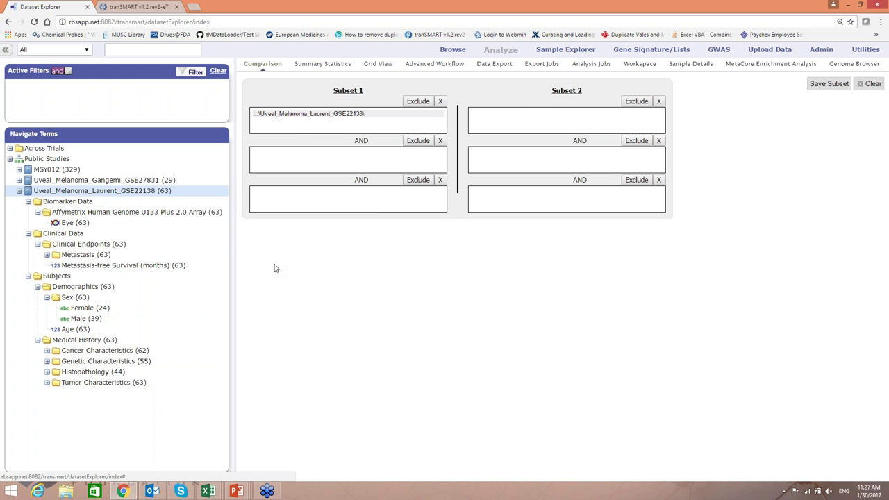
{"action": "left_click", "coordinate": [317, 64]}
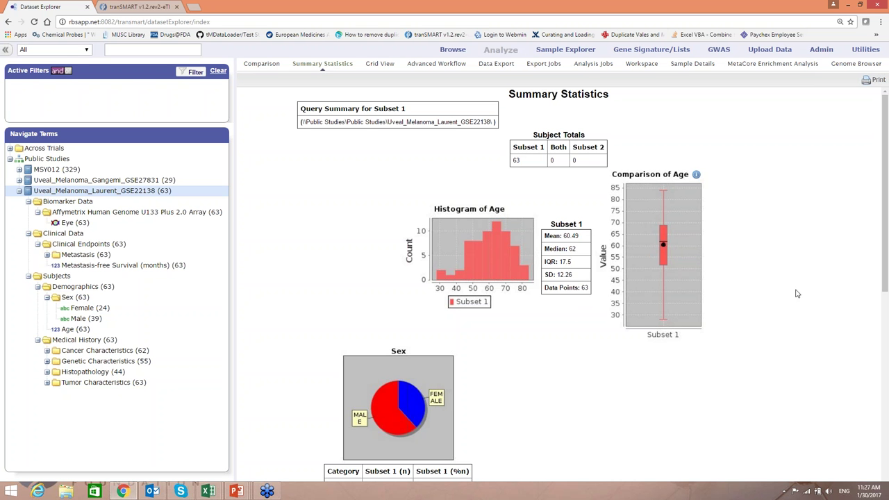
- Scroll down Subset 1's report to the Sex chart: 24 female, 39 male subjects
{"action": "scroll", "coordinate": [586, 308], "scroll_direction": "down", "scroll_amount": 4}
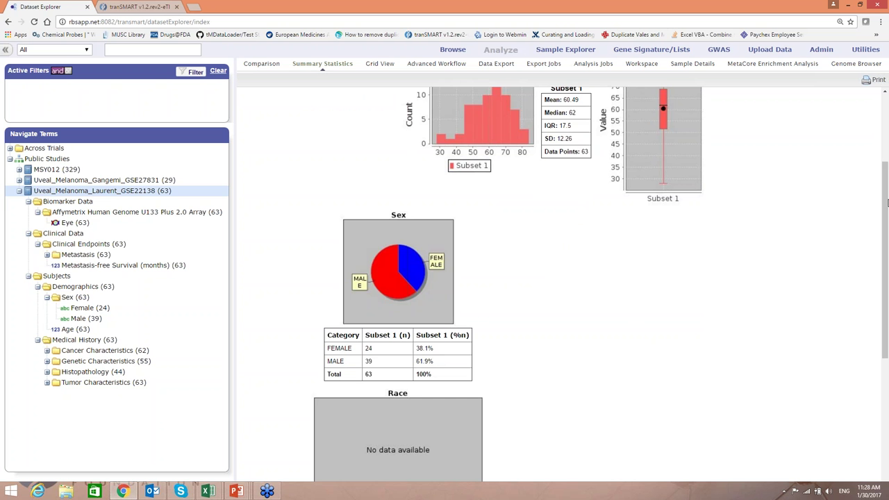
{"action": "left_click_drag", "start_coordinate": [887, 202], "coordinate": [886, 347]}
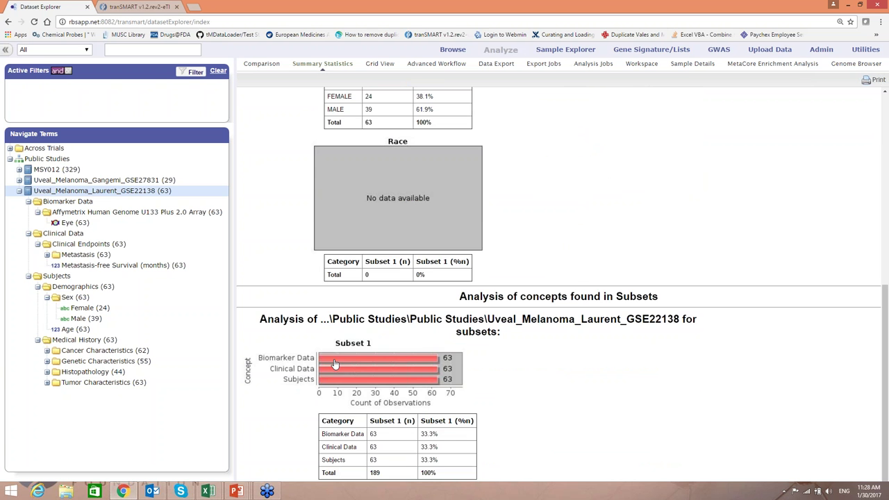
{"action": "mouse_move", "coordinate": [332, 364]}
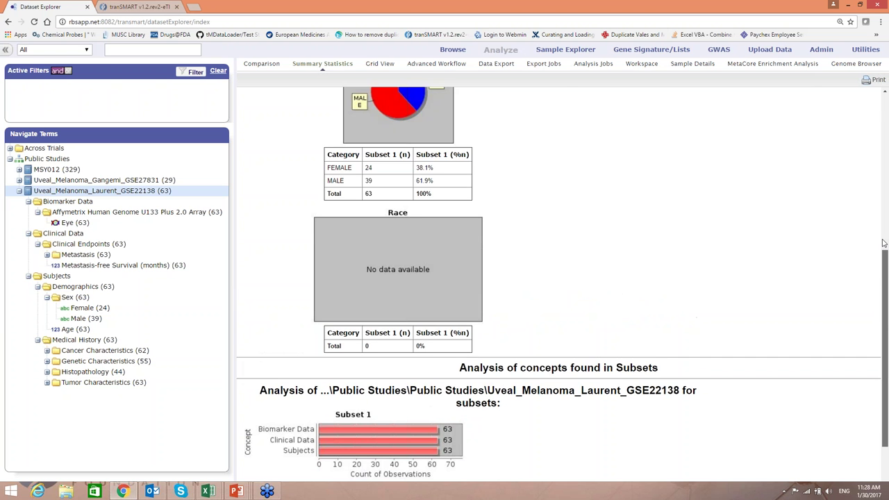
{"action": "scroll", "coordinate": [884, 243], "scroll_direction": "up", "scroll_amount": 4}
{"action": "scroll", "coordinate": [884, 192], "scroll_direction": "up", "scroll_amount": 1}
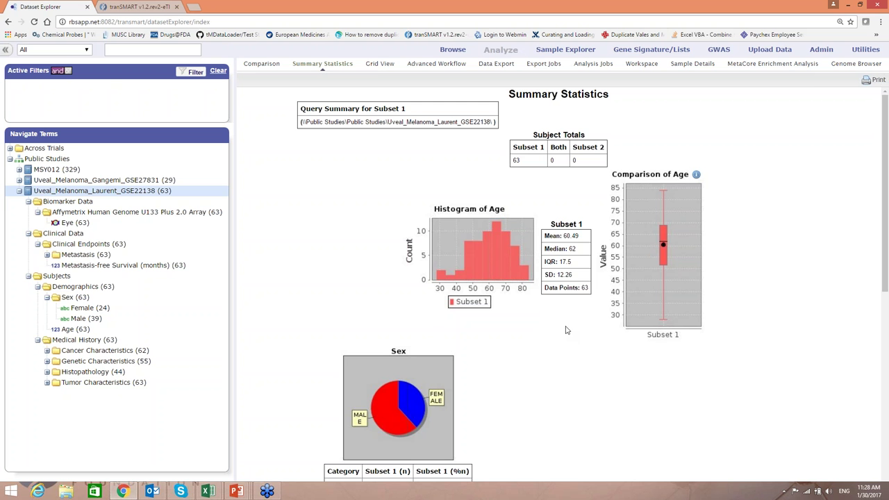
- Show Subset 1 patients in Grid View and expand Medical History's Tumor Characteristics
{"action": "left_click", "coordinate": [377, 66]}
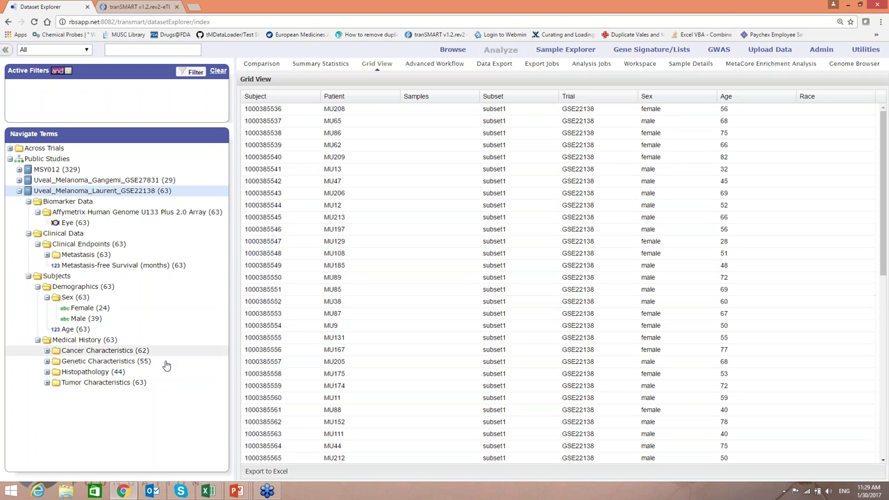
{"action": "left_click", "coordinate": [47, 384]}
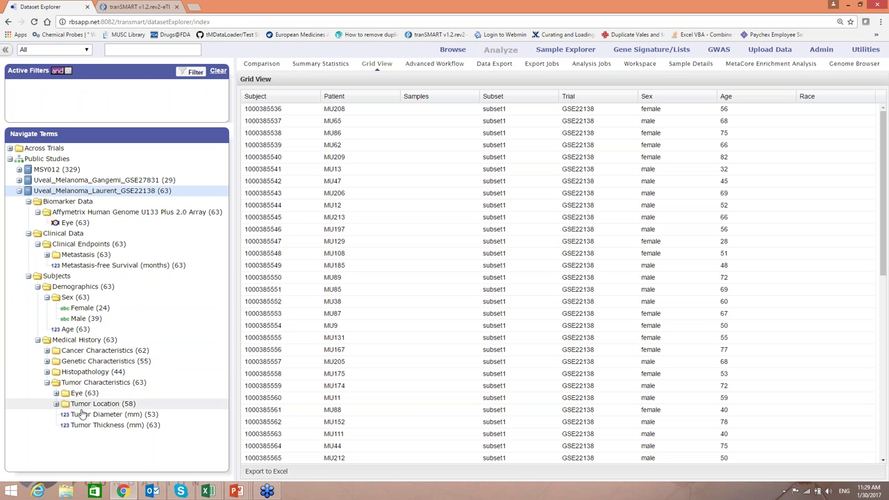
- Add Tumor Diameter and Thickness (mm) columns to the grid; hide Samples, Race and Subset
{"action": "left_click_drag", "start_coordinate": [97, 416], "coordinate": [579, 219]}
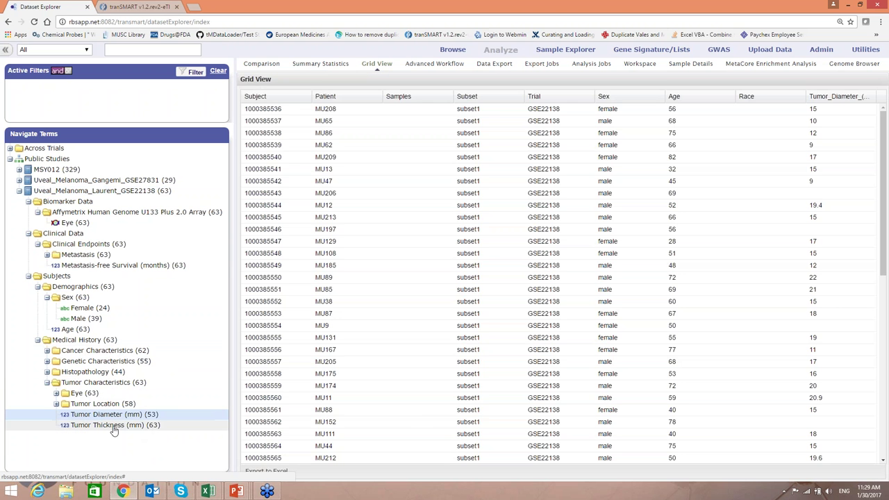
{"action": "left_click_drag", "start_coordinate": [115, 430], "coordinate": [750, 240]}
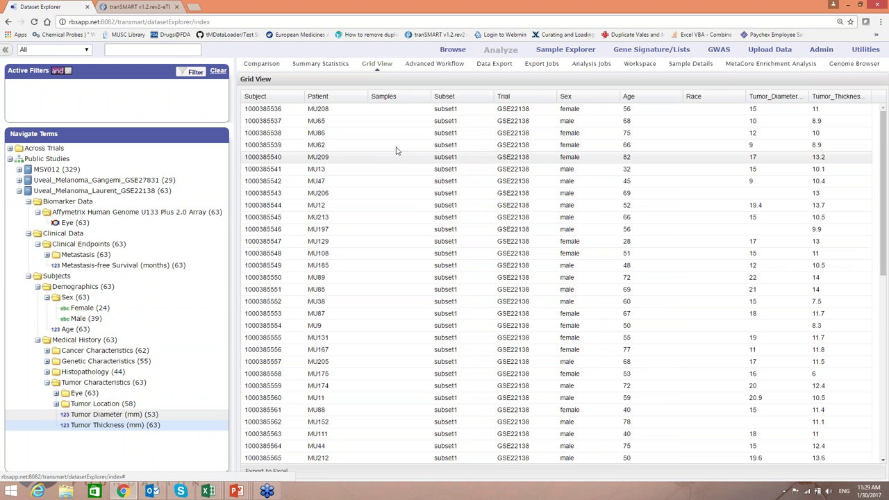
{"action": "left_click", "coordinate": [426, 98]}
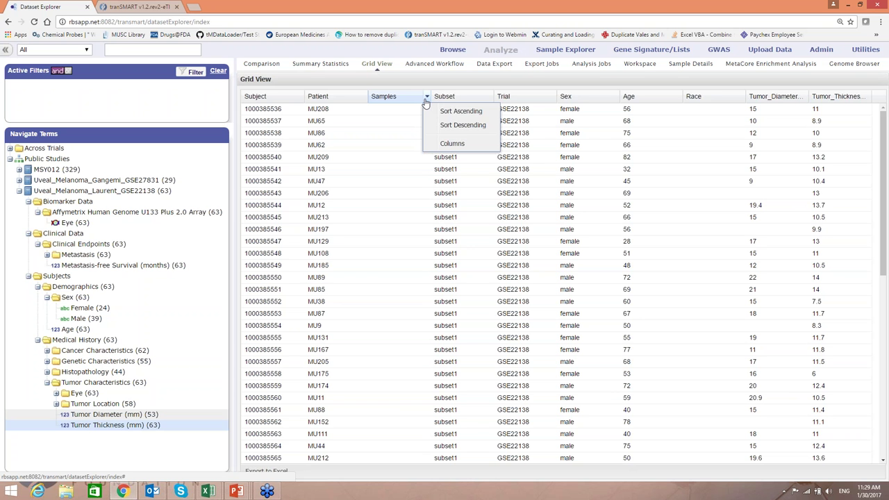
{"action": "mouse_move", "coordinate": [459, 146]}
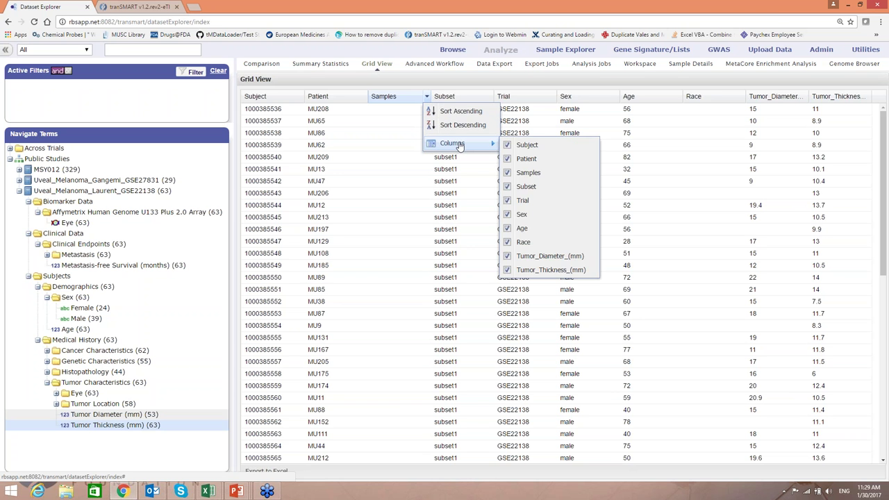
{"action": "left_click", "coordinate": [507, 177]}
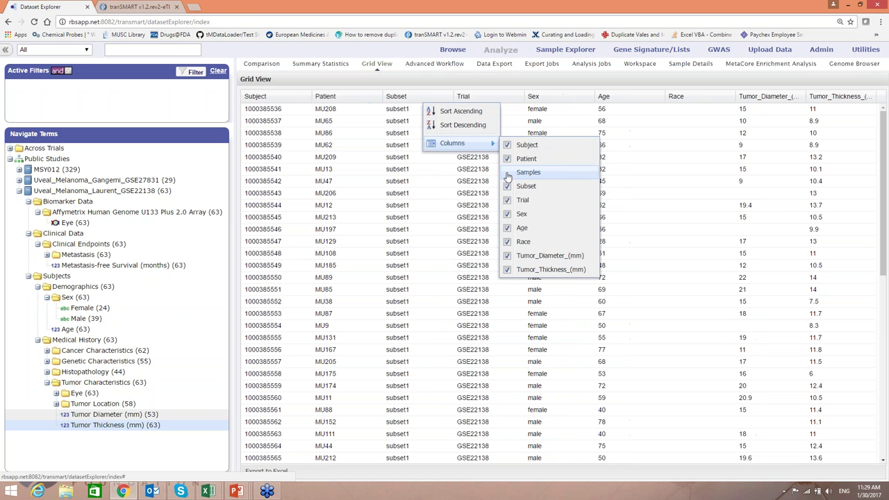
{"action": "left_click", "coordinate": [507, 243]}
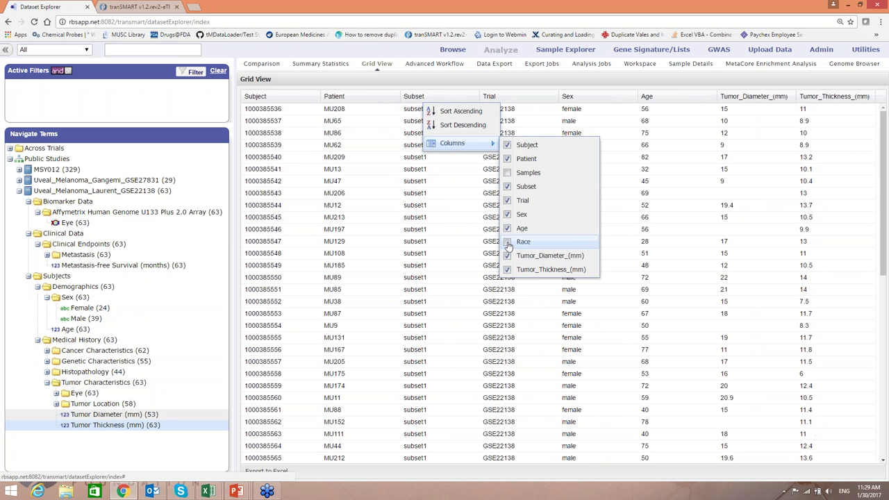
{"action": "left_click", "coordinate": [507, 187]}
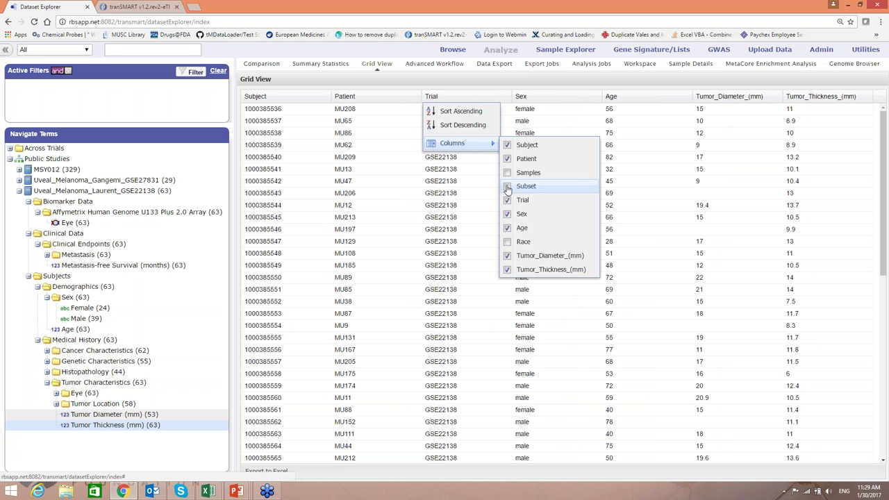
{"action": "left_click", "coordinate": [484, 197]}
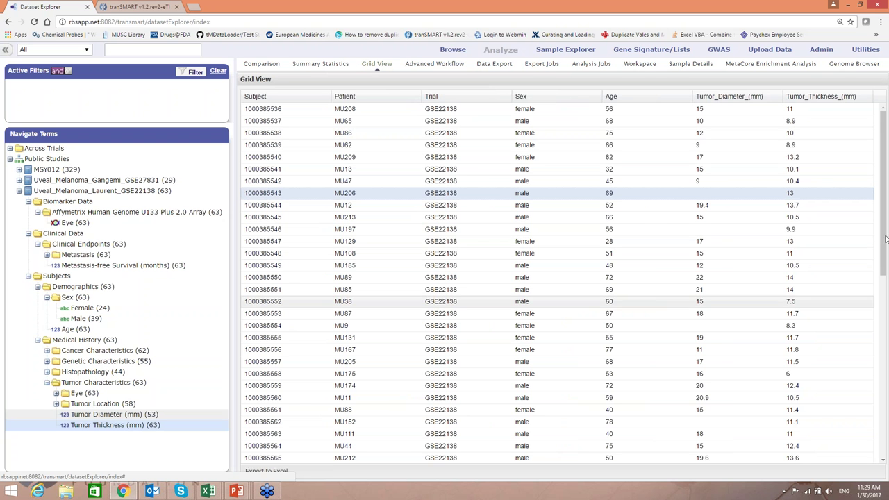
{"action": "left_click_drag", "start_coordinate": [880, 218], "coordinate": [885, 371]}
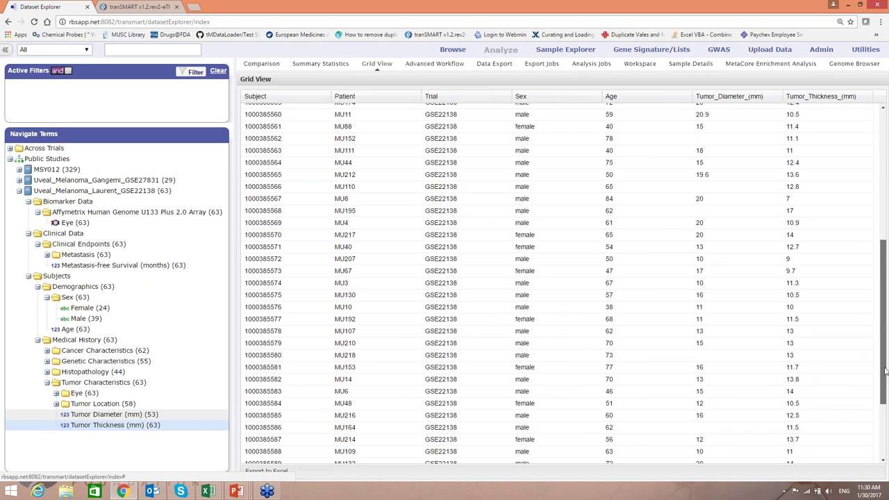
- Export the patient grid to Excel as download (3).xls and dismiss the Symantec security popup
{"action": "scroll", "coordinate": [885, 372], "scroll_direction": "down", "scroll_amount": 3}
{"action": "scroll", "coordinate": [887, 353], "scroll_direction": "up", "scroll_amount": 10}
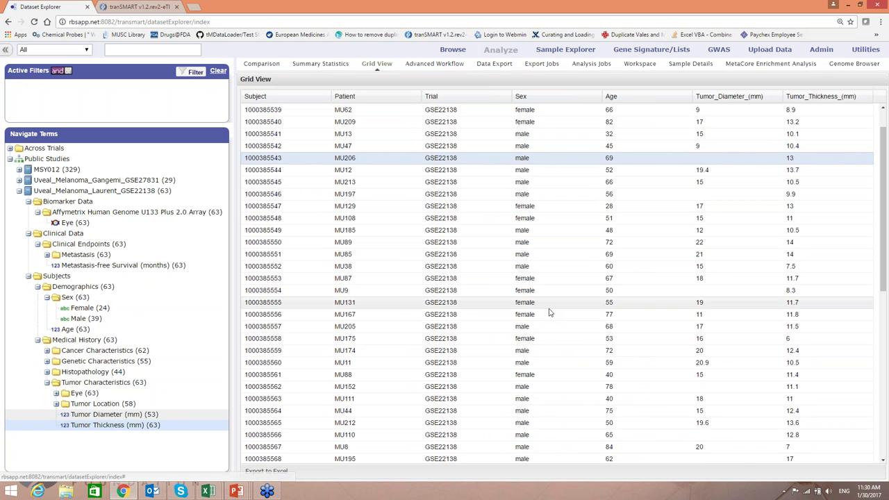
{"action": "scroll", "coordinate": [549, 314], "scroll_direction": "down", "scroll_amount": 5}
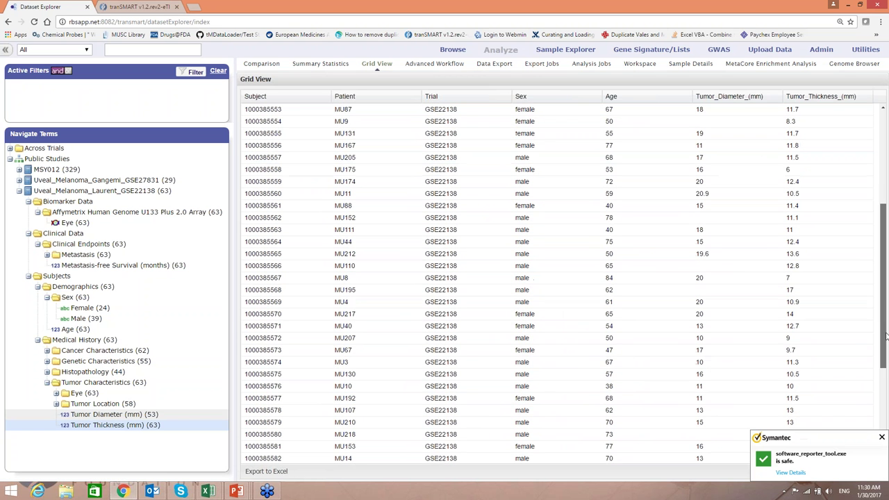
{"action": "left_click", "coordinate": [267, 472]}
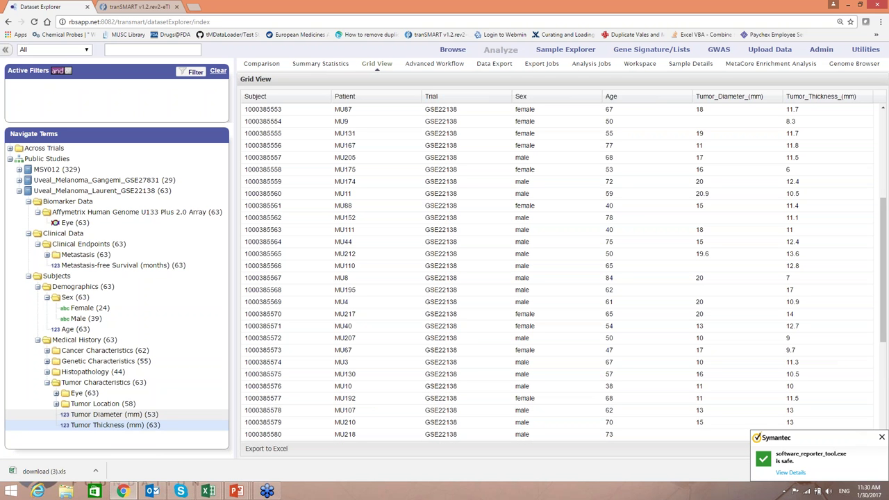
{"action": "left_click", "coordinate": [882, 439]}
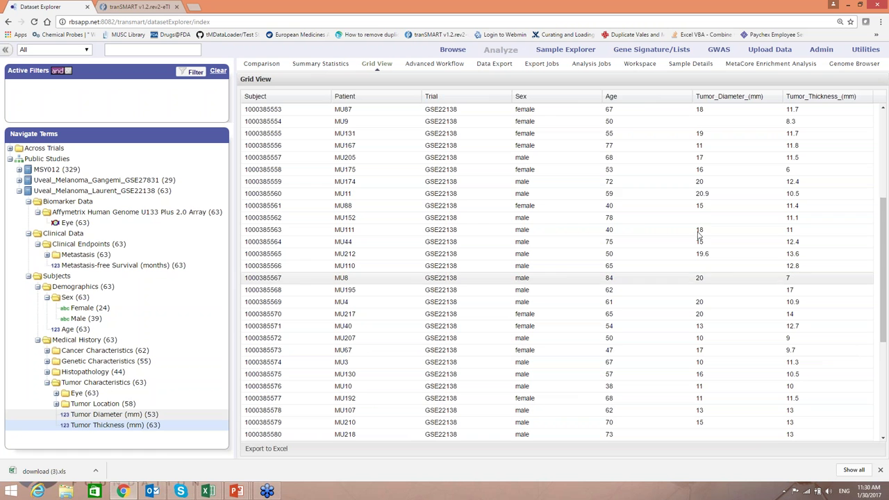
- Submit a TSV export job for the clinical and low-dimensional biomarker data, then uncheck that option
{"action": "left_click", "coordinate": [495, 65]}
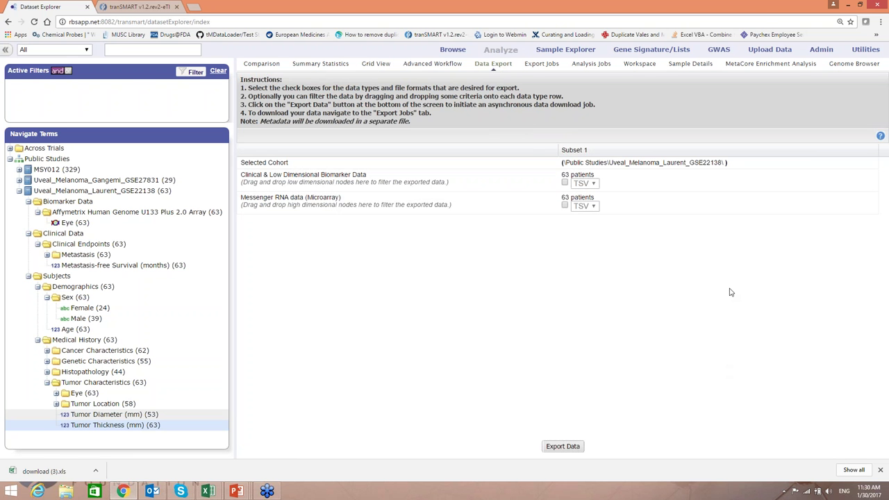
{"action": "left_click", "coordinate": [564, 183]}
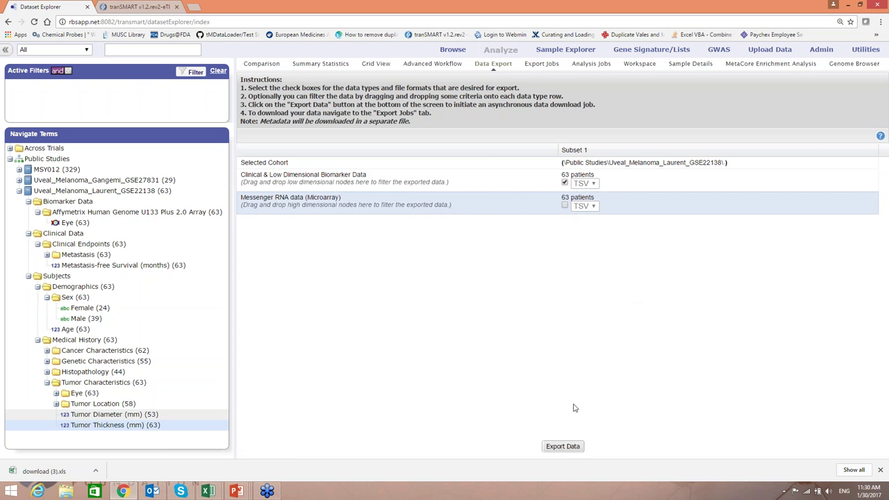
{"action": "left_click", "coordinate": [563, 446]}
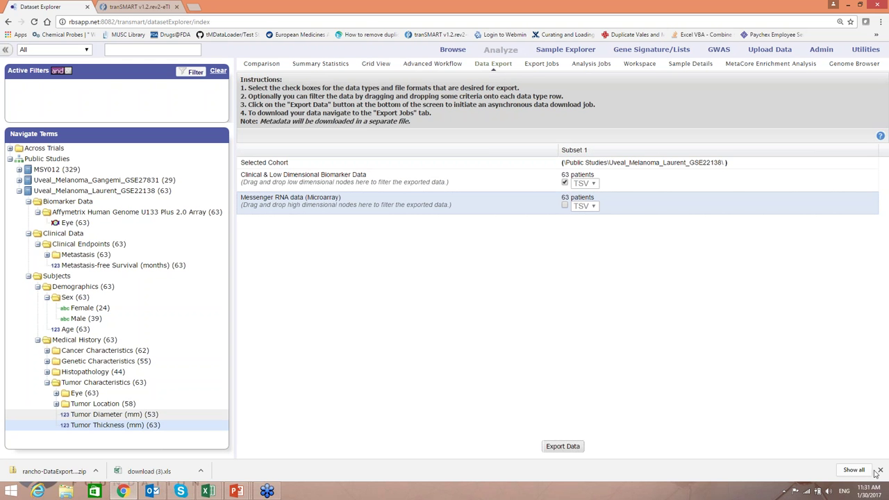
{"action": "left_click", "coordinate": [564, 182]}
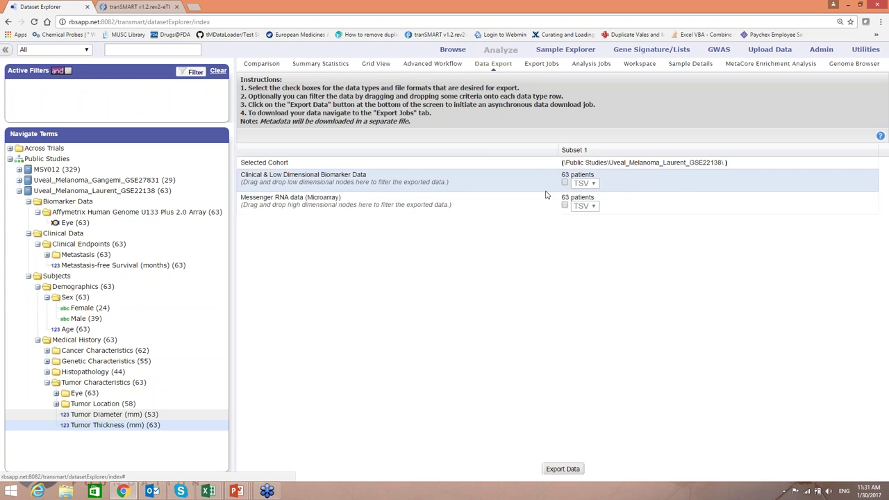
- Clear Subset 1, then fill Subset 1 with Metastasis No (28) and Subset 2 with Metastasis Yes (35)
{"action": "left_click", "coordinate": [263, 63]}
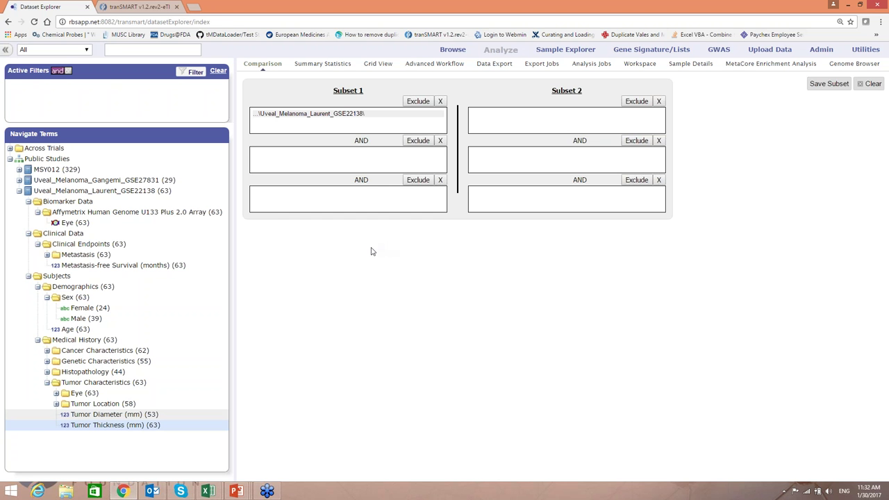
{"action": "left_click", "coordinate": [440, 101]}
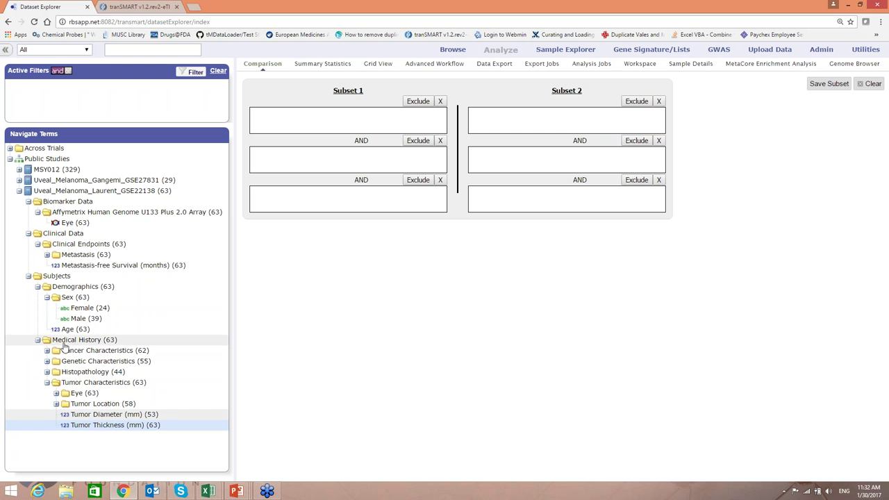
{"action": "left_click", "coordinate": [48, 255]}
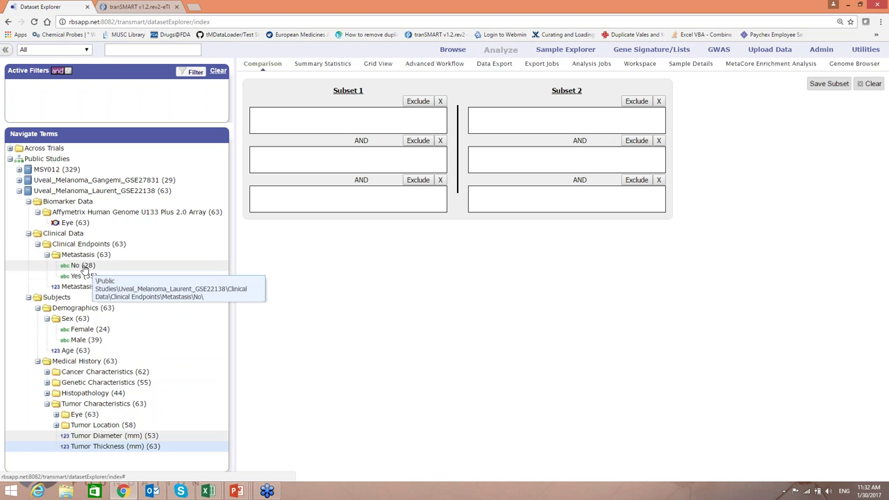
{"action": "left_click_drag", "start_coordinate": [84, 268], "coordinate": [272, 122]}
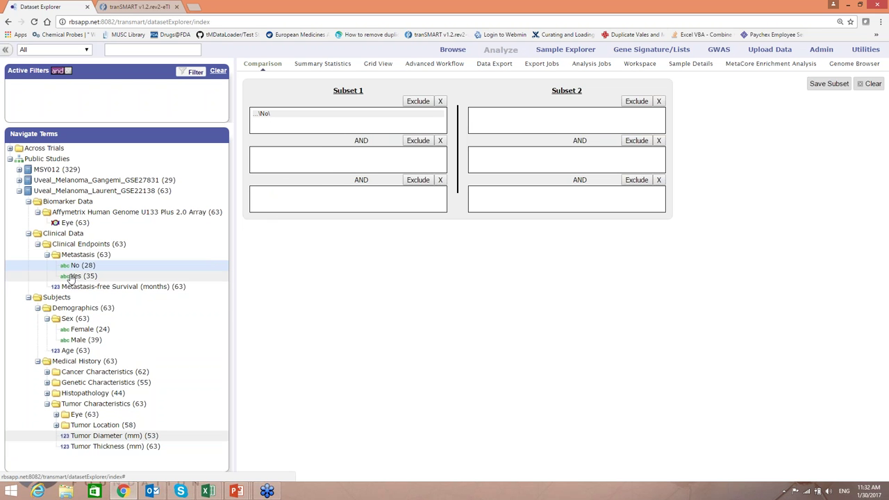
{"action": "left_click_drag", "start_coordinate": [82, 276], "coordinate": [485, 120]}
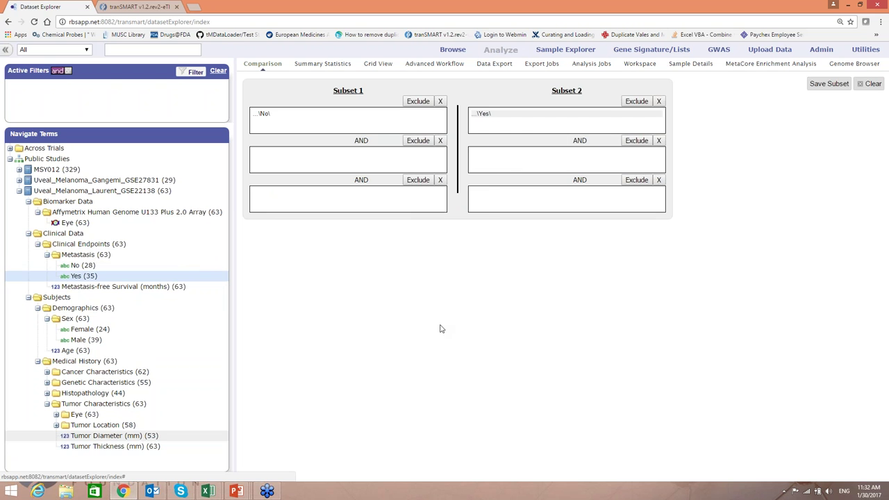
{"action": "left_click", "coordinate": [421, 66]}
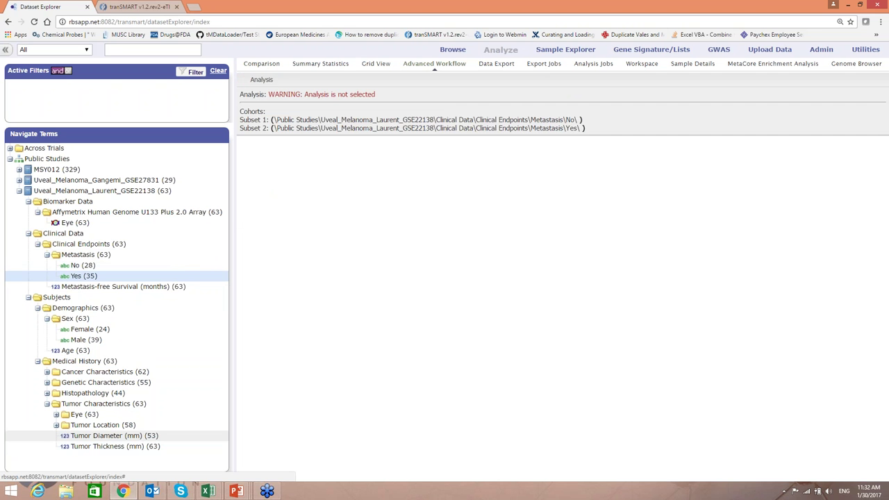
- Run a 50-marker Marker Selection analysis using the Eye (63) microarray node as the variable
{"action": "left_click", "coordinate": [275, 80]}
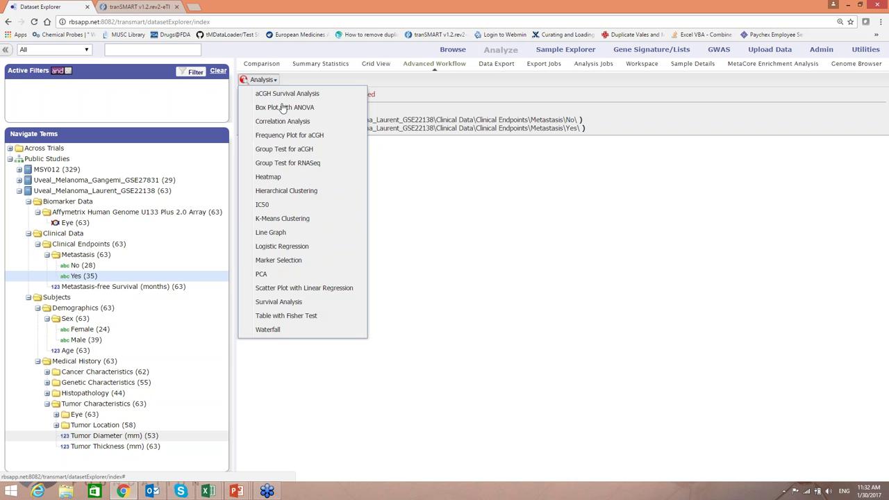
{"action": "left_click", "coordinate": [291, 262]}
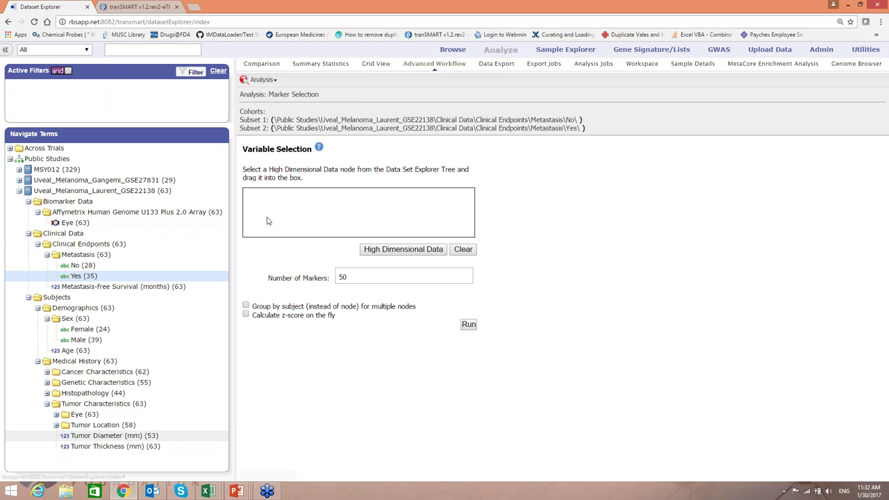
{"action": "left_click_drag", "start_coordinate": [70, 223], "coordinate": [255, 213]}
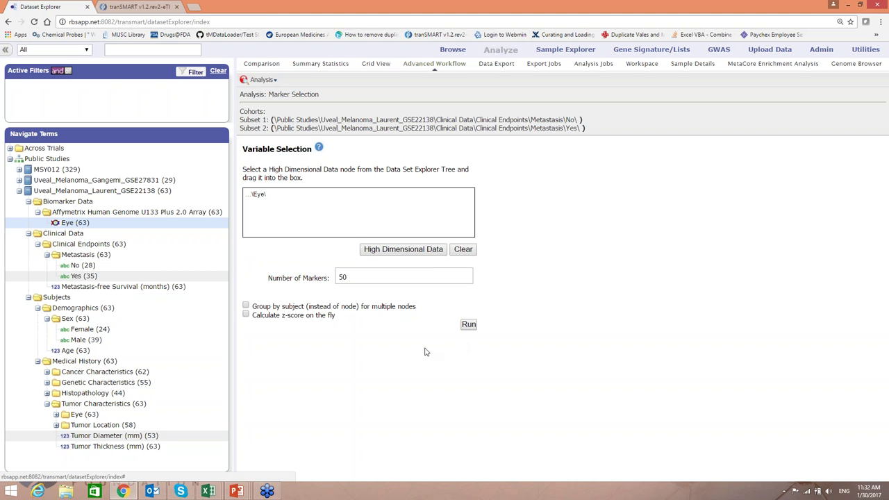
{"action": "left_click", "coordinate": [469, 325]}
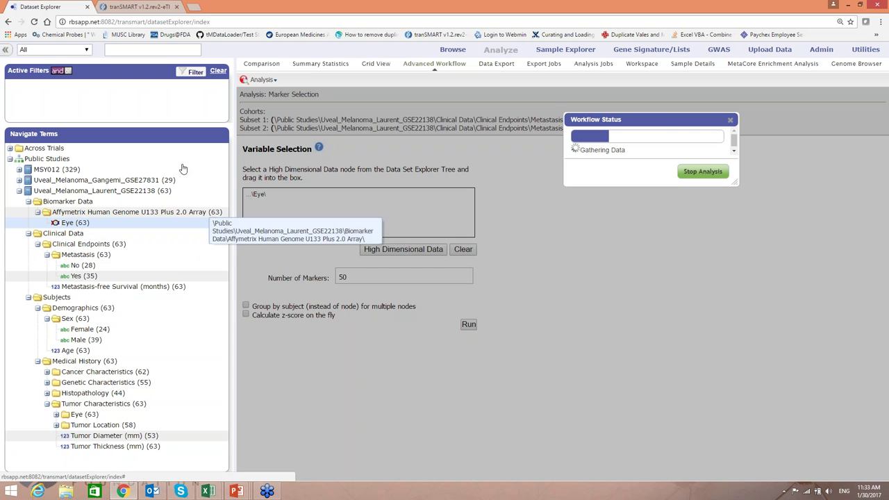
- Log in on the second tab and place the whole Uveal_Melanoma_Laurent_GSE22138 study into Subset 1
{"action": "left_click", "coordinate": [145, 9]}
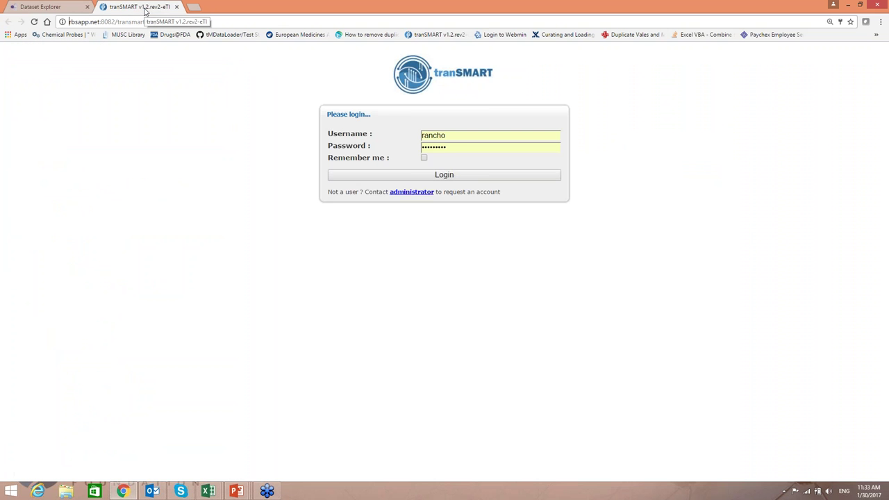
{"action": "left_click", "coordinate": [442, 175]}
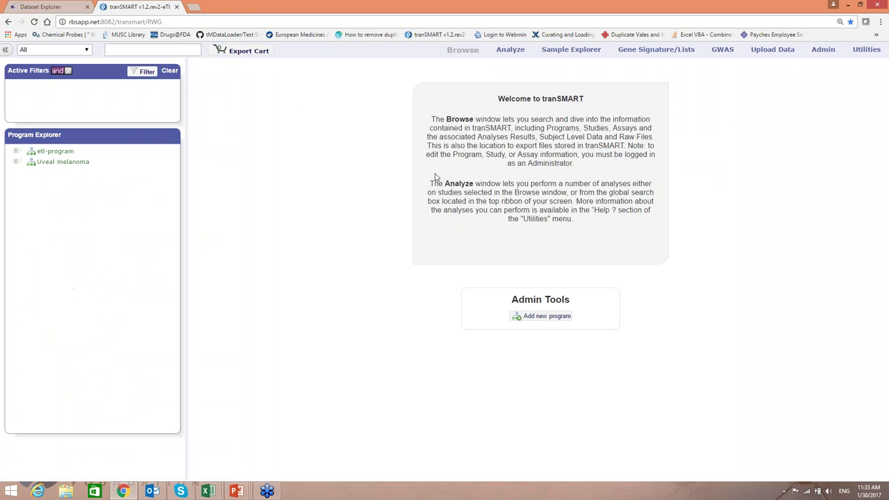
{"action": "left_click", "coordinate": [509, 55]}
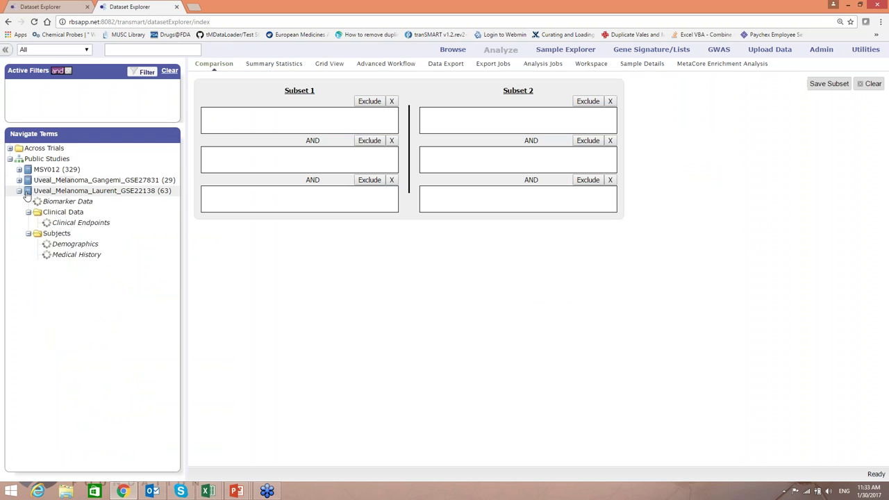
{"action": "left_click_drag", "start_coordinate": [28, 197], "coordinate": [248, 123]}
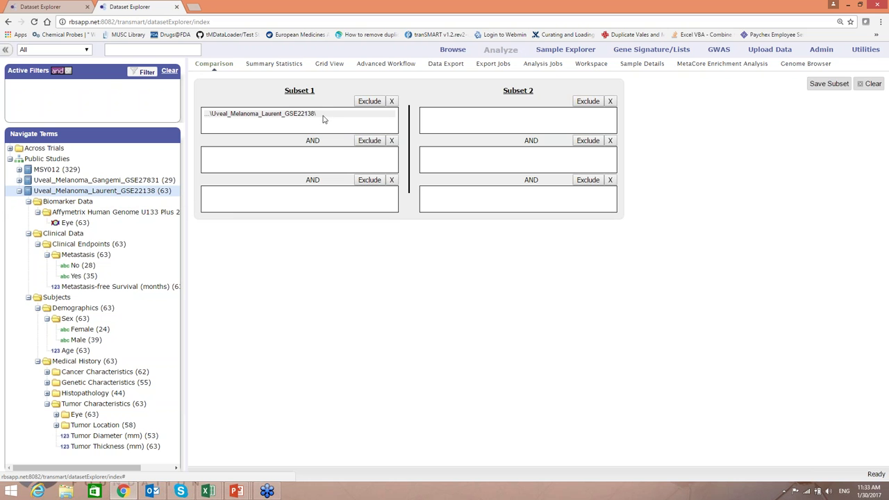
- Run a Correlation Analysis between Tumor Diameter (mm) and Tumor Thickness (mm)
{"action": "left_click", "coordinate": [384, 64]}
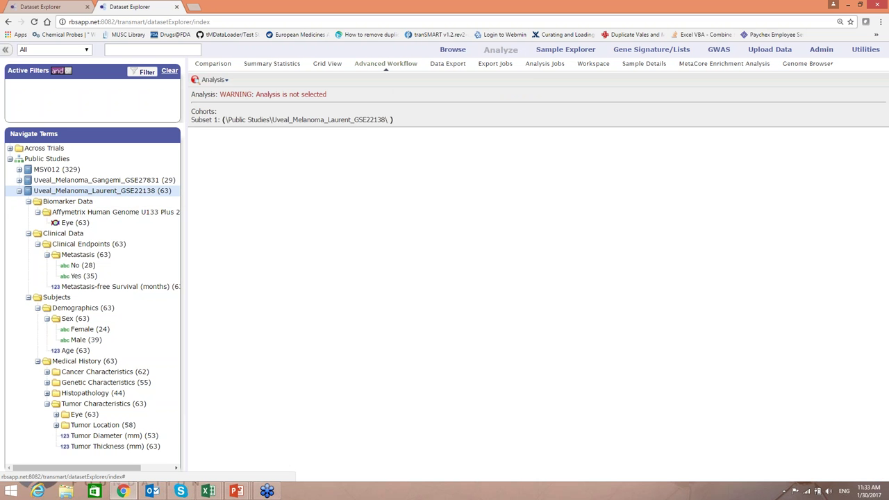
{"action": "left_click", "coordinate": [227, 81]}
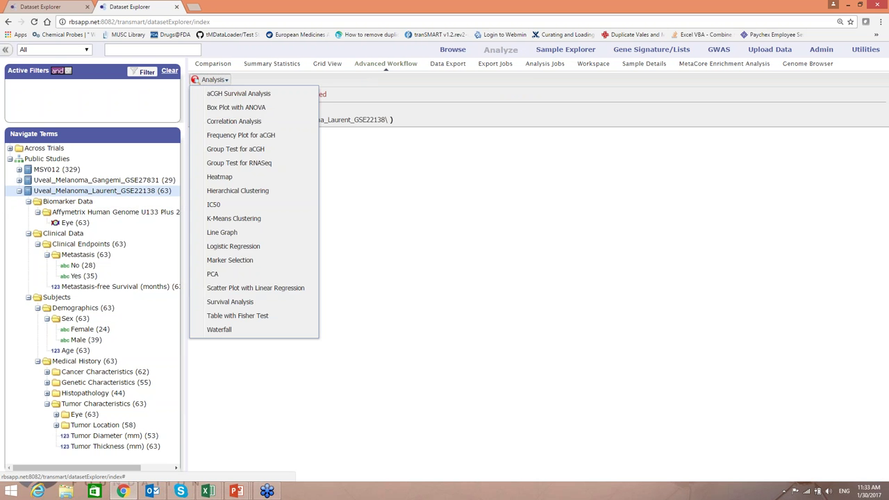
{"action": "left_click", "coordinate": [249, 123]}
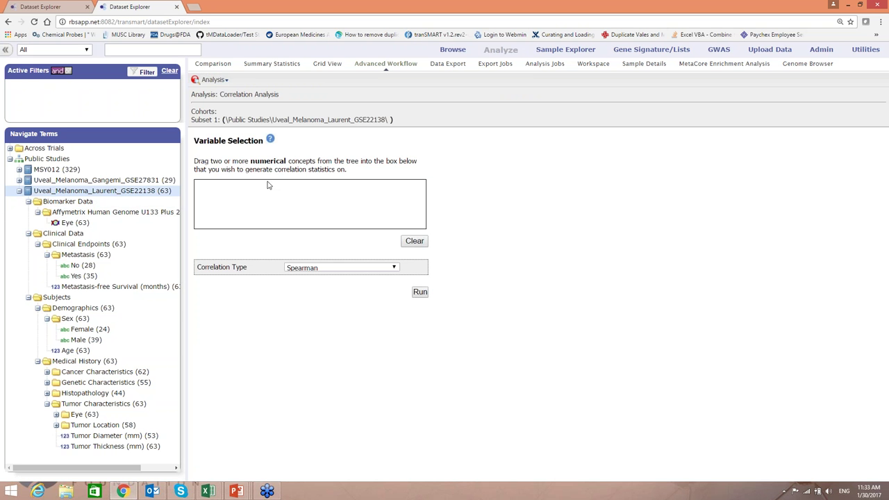
{"action": "left_click", "coordinate": [29, 234]}
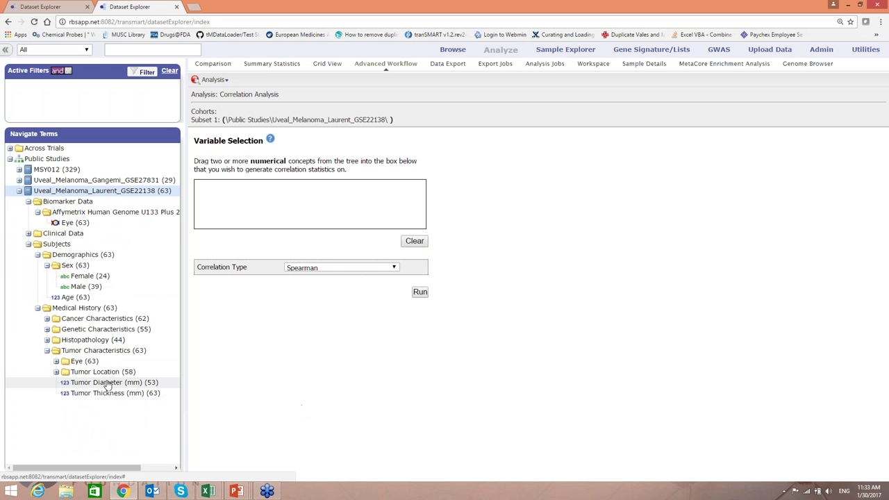
{"action": "left_click_drag", "start_coordinate": [98, 383], "coordinate": [255, 196]}
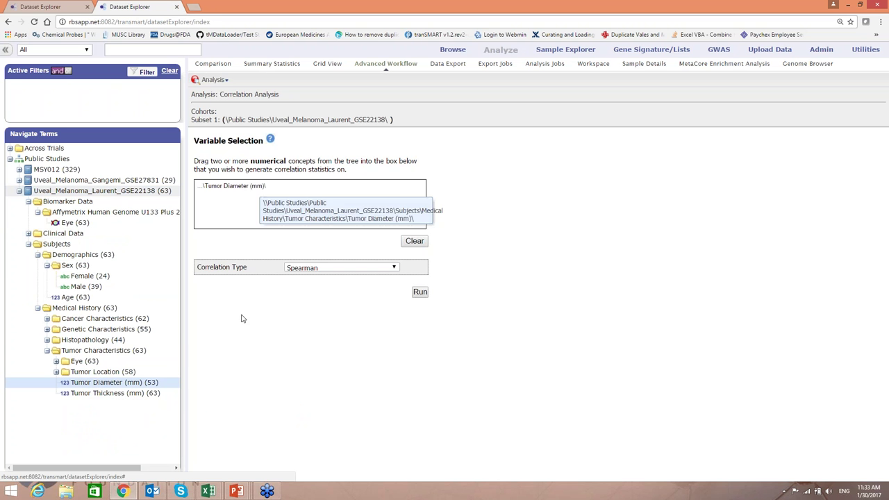
{"action": "left_click_drag", "start_coordinate": [116, 397], "coordinate": [215, 202]}
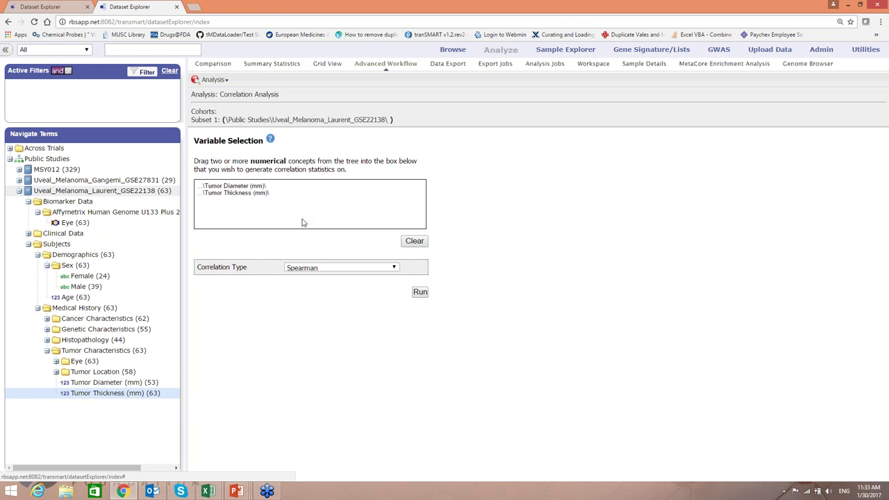
{"action": "left_click", "coordinate": [421, 293]}
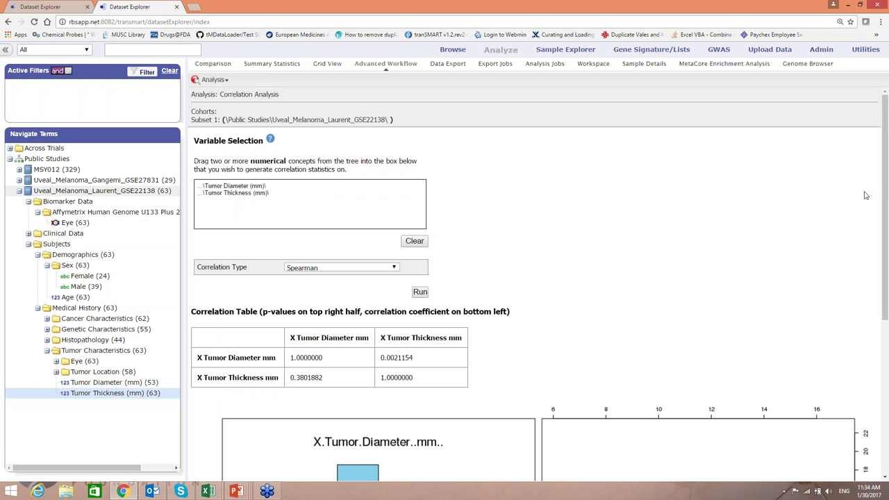
- Review the Spearman results: coefficient 0.3801882, p-value 0.0021154, and the scatterplot
{"action": "scroll", "coordinate": [886, 244], "scroll_direction": "down", "scroll_amount": 1}
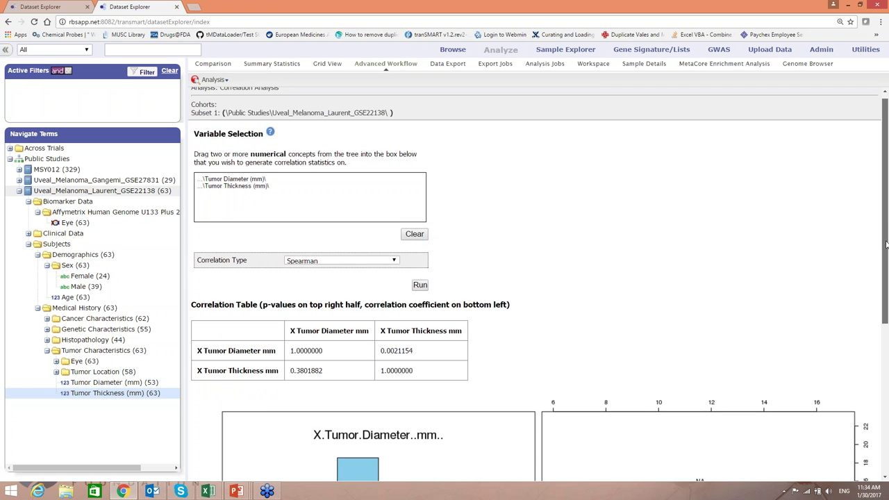
{"action": "left_click_drag", "start_coordinate": [886, 244], "coordinate": [882, 357]}
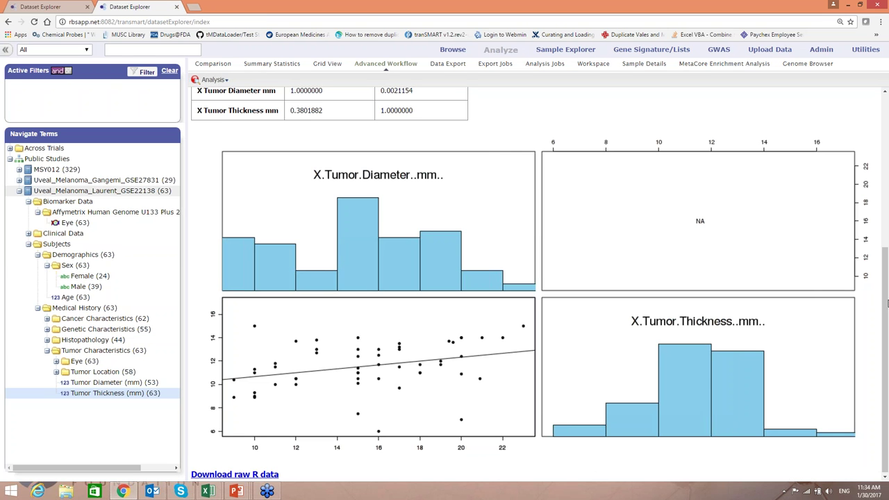
{"action": "left_click_drag", "start_coordinate": [884, 237], "coordinate": [884, 235]}
{"action": "scroll", "coordinate": [884, 234], "scroll_direction": "up", "scroll_amount": 3}
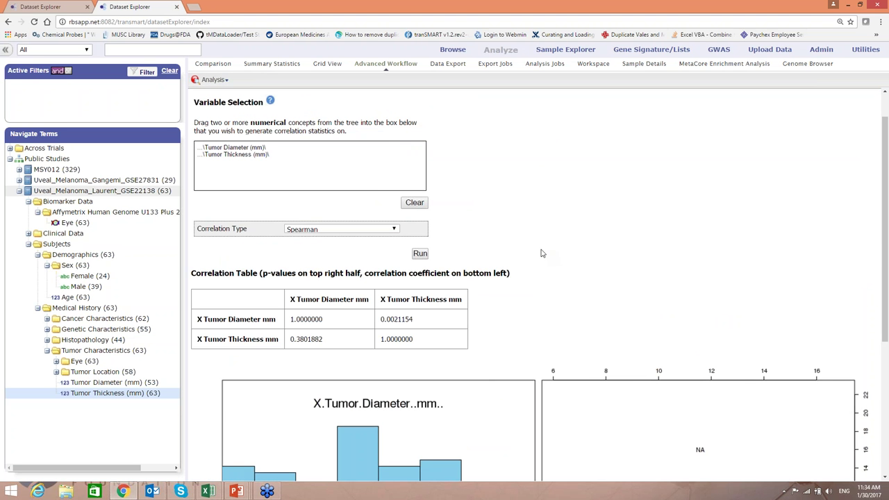
- On the first tab, scroll through the Marker Selection heatmap and top markers, led by GALNTL4
{"action": "left_click", "coordinate": [43, 7]}
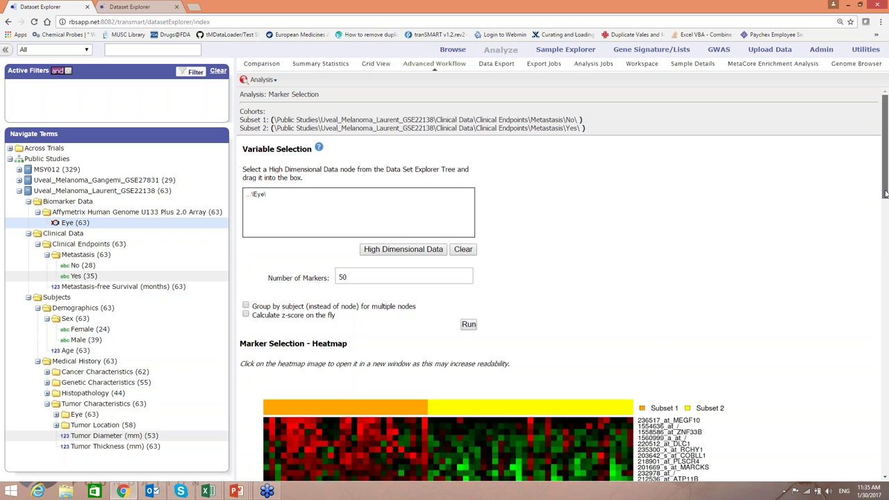
{"action": "left_click_drag", "start_coordinate": [885, 193], "coordinate": [885, 244]}
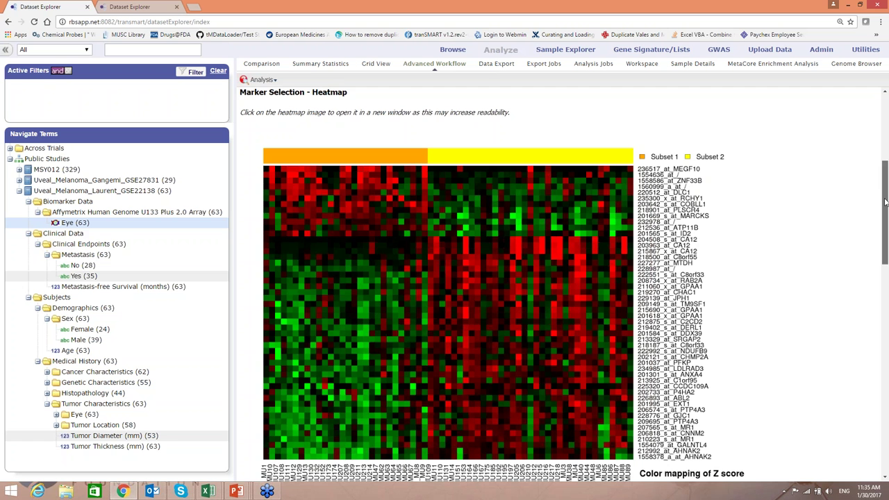
{"action": "scroll", "coordinate": [885, 202], "scroll_direction": "down", "scroll_amount": 1}
{"action": "scroll", "coordinate": [885, 202], "scroll_direction": "down", "scroll_amount": 1}
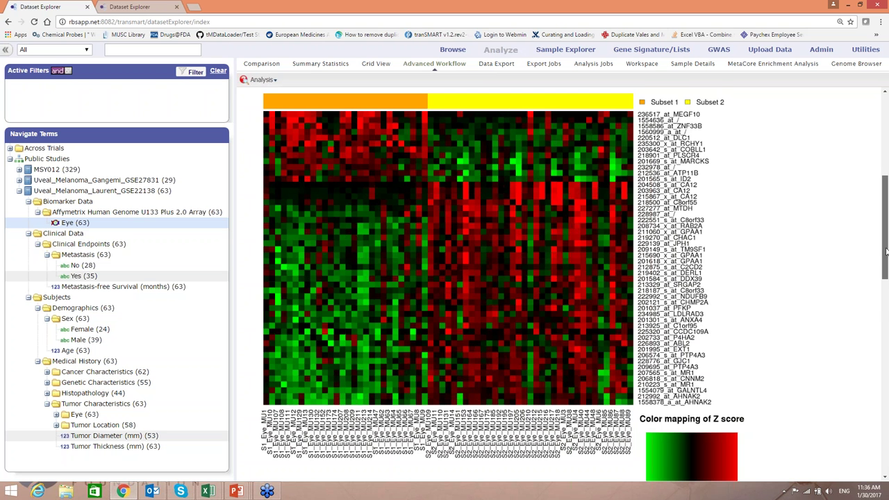
{"action": "left_click_drag", "start_coordinate": [886, 252], "coordinate": [885, 266]}
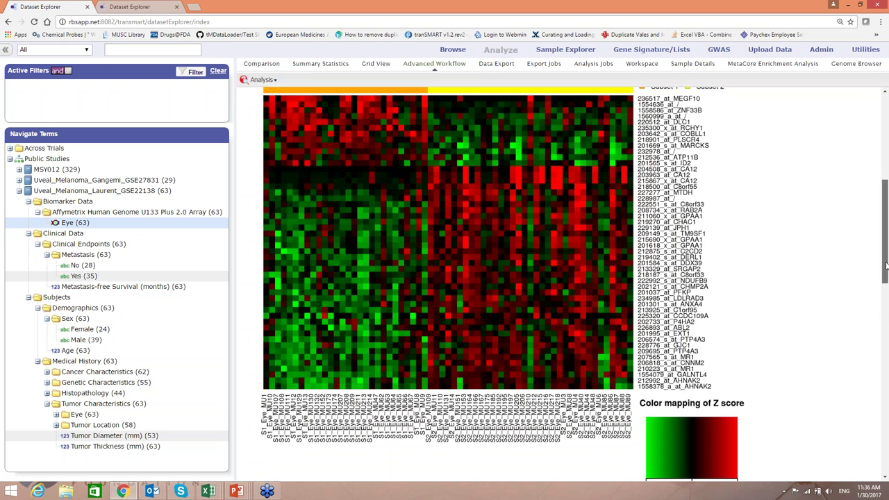
{"action": "scroll", "coordinate": [885, 266], "scroll_direction": "down", "scroll_amount": 2}
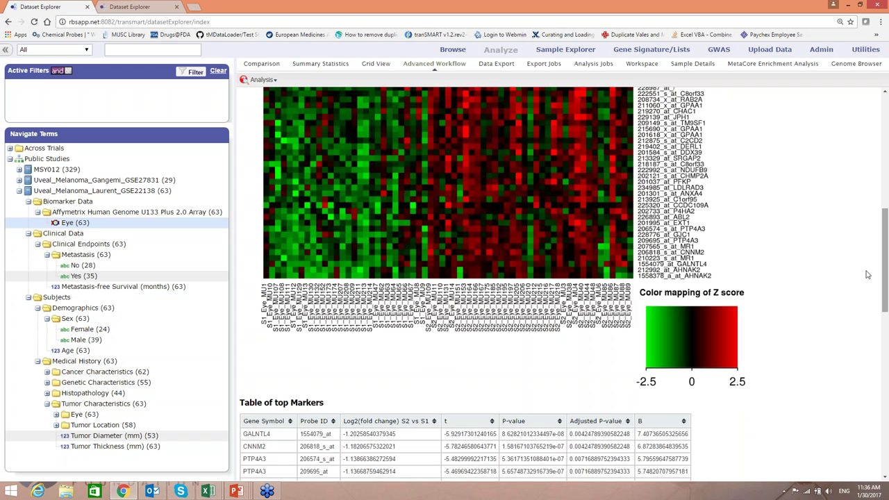
{"action": "left_click_drag", "start_coordinate": [886, 267], "coordinate": [886, 247]}
{"action": "scroll", "coordinate": [450, 278], "scroll_direction": "up", "scroll_amount": 3}
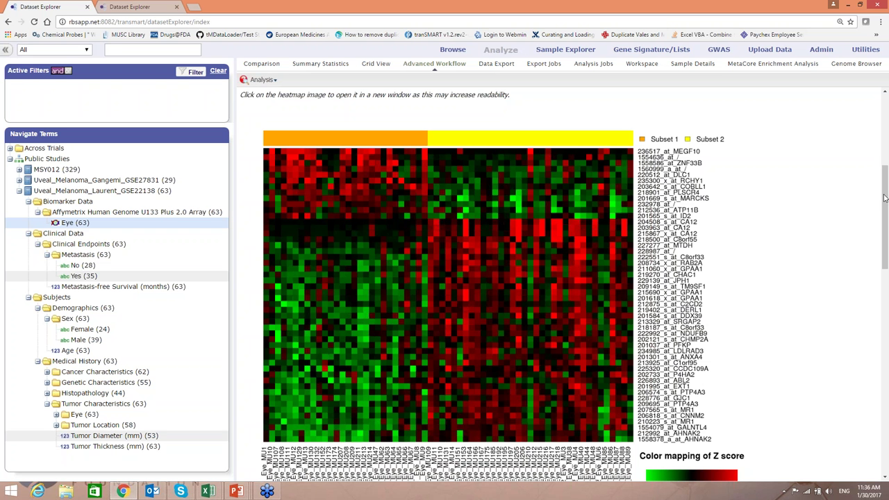
{"action": "left_click_drag", "start_coordinate": [885, 201], "coordinate": [812, 209]}
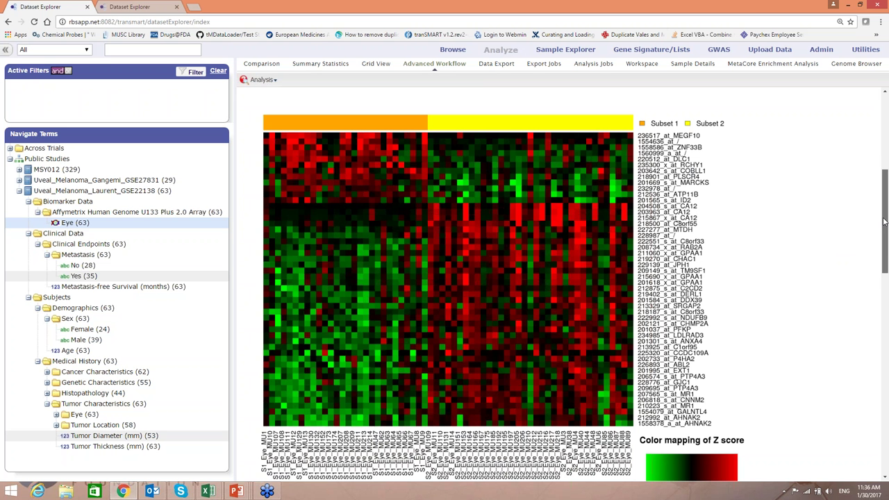
{"action": "left_click_drag", "start_coordinate": [884, 220], "coordinate": [879, 293]}
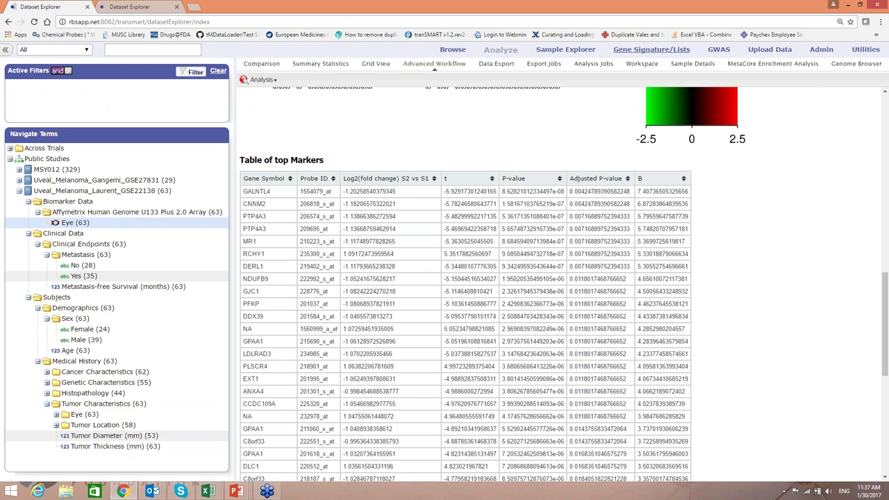
- Go to the Gene Signature/Lists page showing Cancer, Cancer-selected and Gene_sig1
{"action": "left_click", "coordinate": [632, 50]}
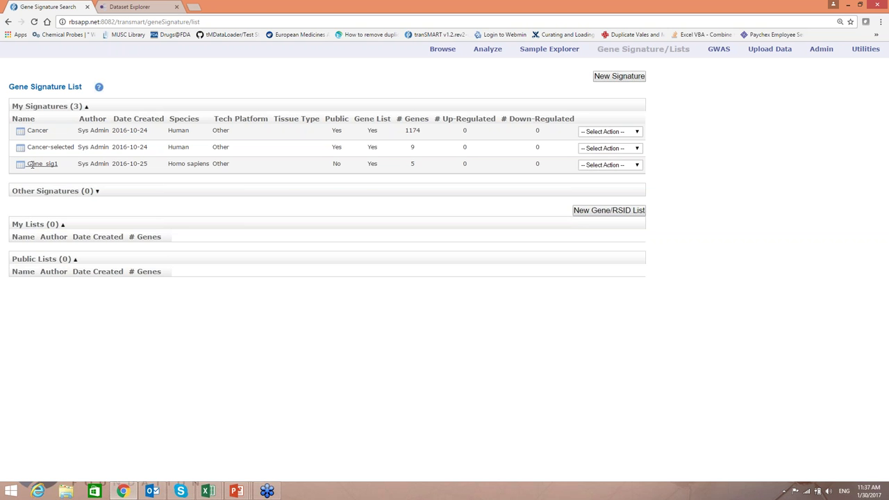
{"action": "left_click", "coordinate": [31, 165]}
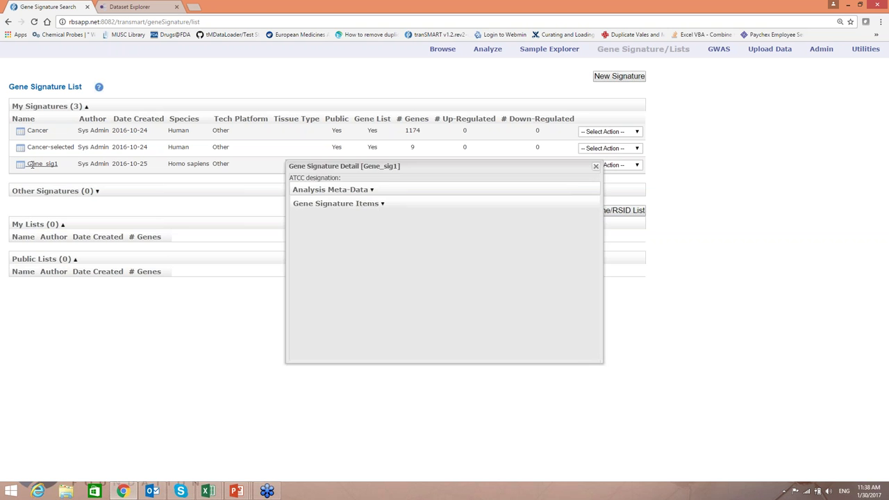
{"action": "left_click", "coordinate": [382, 205]}
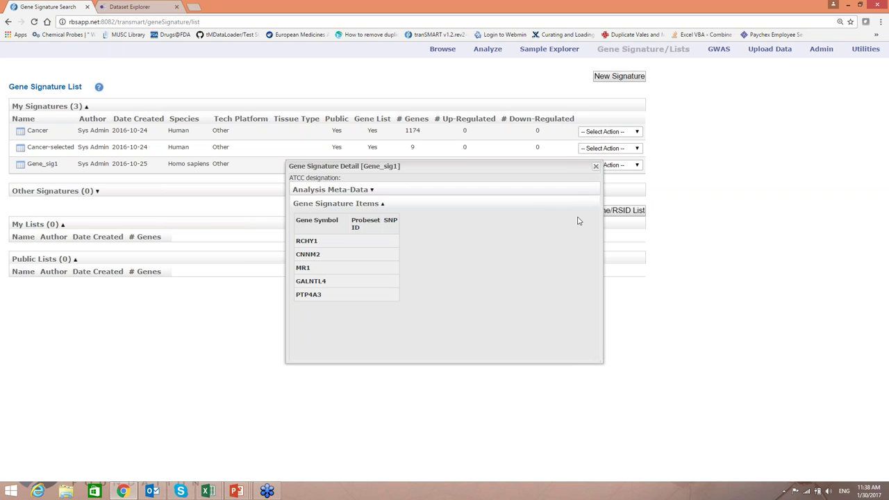
{"action": "left_click", "coordinate": [595, 166]}
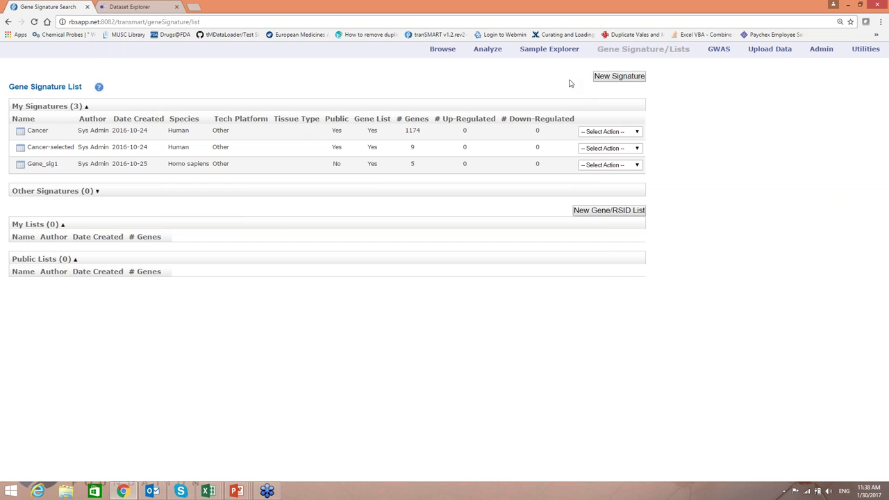
- Create a new signature named AF_1 via the name autocomplete and continue to Meta-Data
{"action": "left_click", "coordinate": [618, 77]}
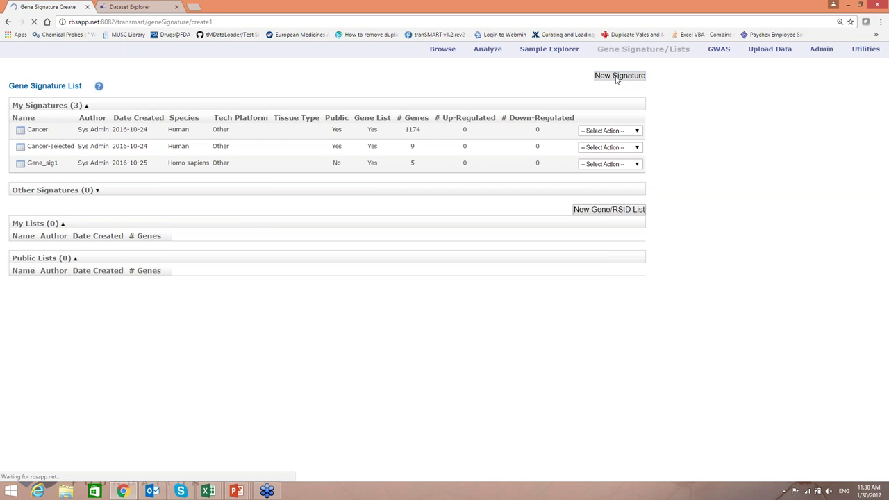
{"action": "left_click", "coordinate": [109, 125]}
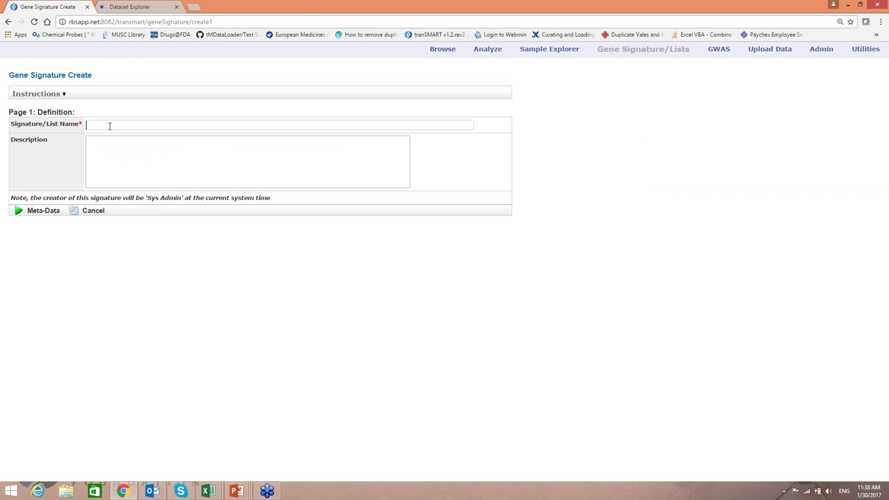
{"action": "type", "text": "AF_"}
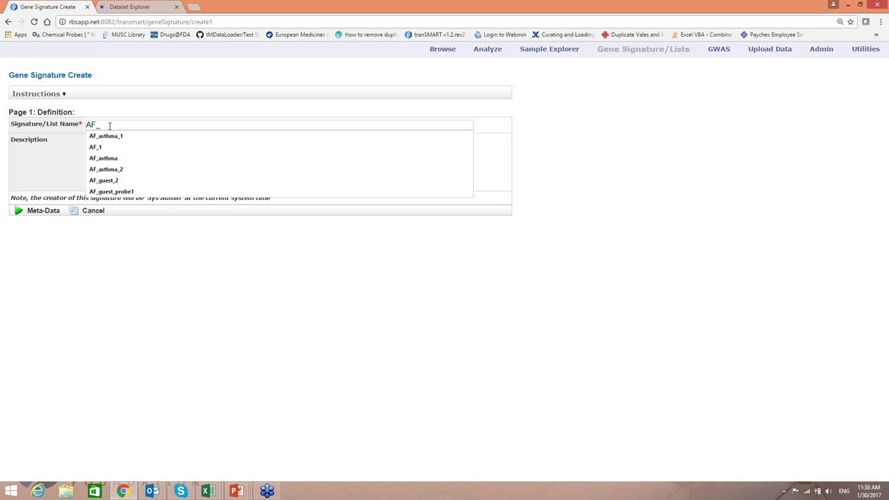
{"action": "left_click", "coordinate": [109, 147]}
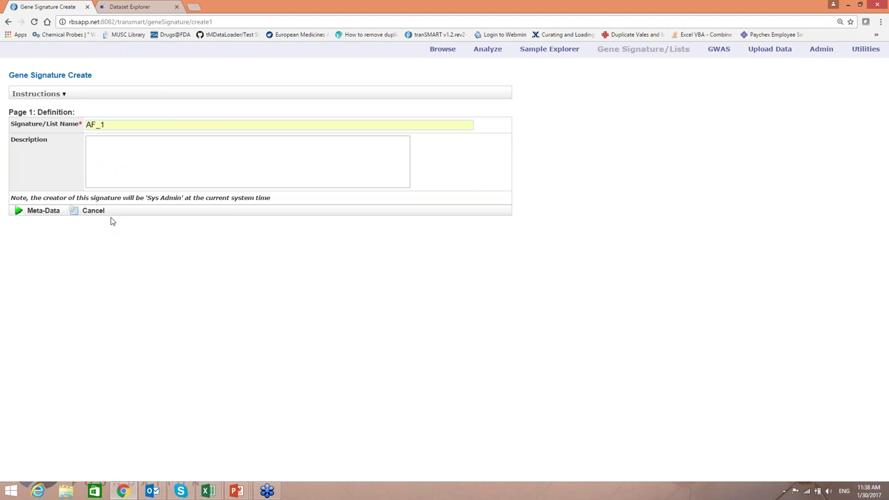
{"action": "left_click", "coordinate": [40, 212]}
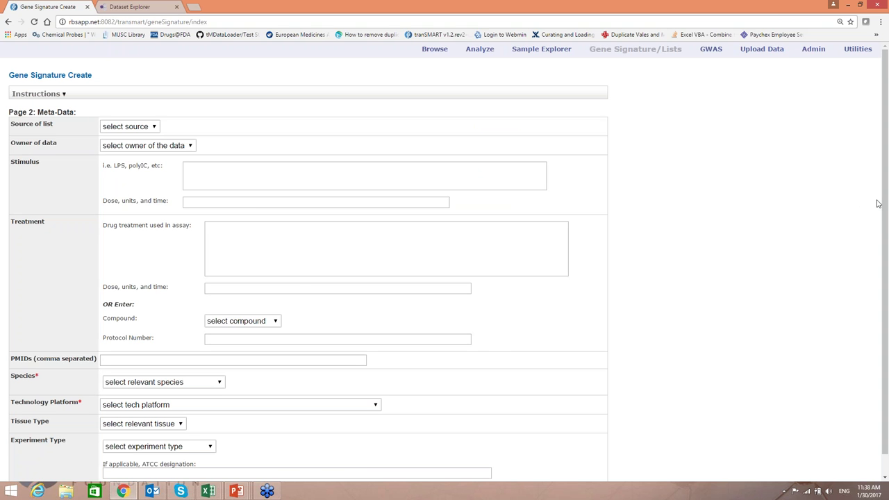
- Set species Homo sapiens and platform Affymetrix HG-U133_Plus_2 [GPL570], then go to Analysis Meta-Data
{"action": "left_click_drag", "start_coordinate": [884, 250], "coordinate": [885, 253]}
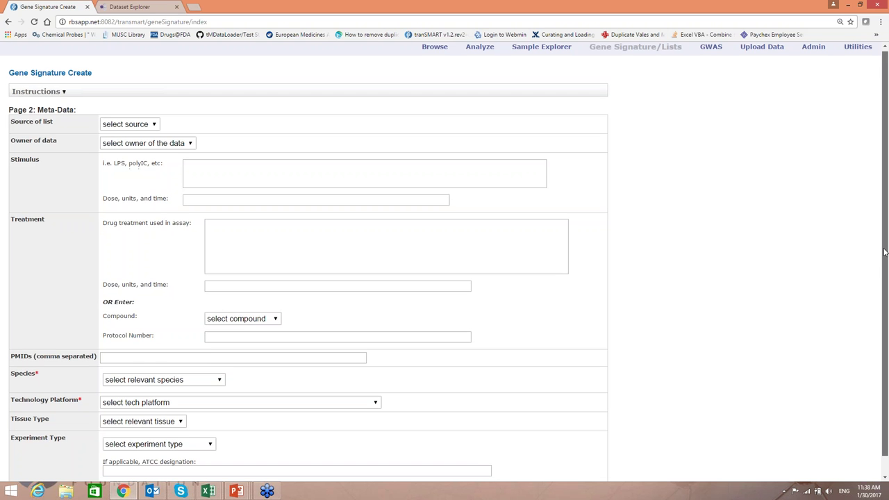
{"action": "scroll", "coordinate": [885, 252], "scroll_direction": "down", "scroll_amount": 1}
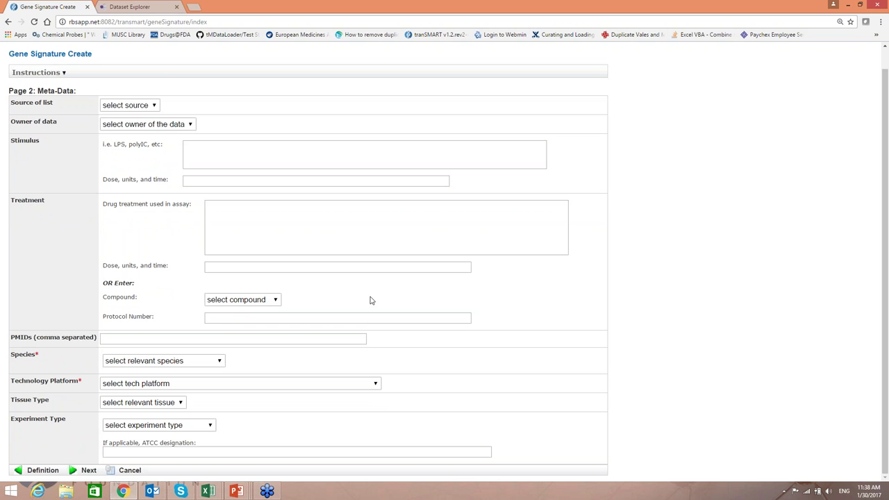
{"action": "left_click", "coordinate": [219, 363]}
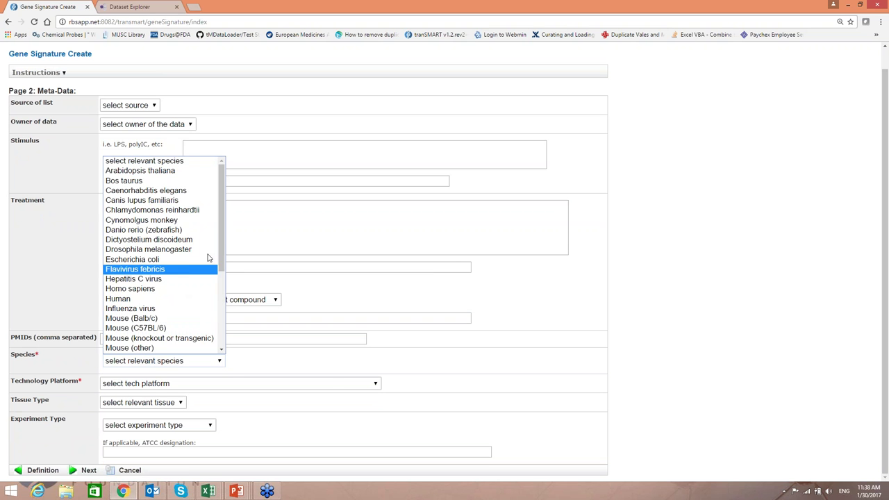
{"action": "key", "text": "Escape"}
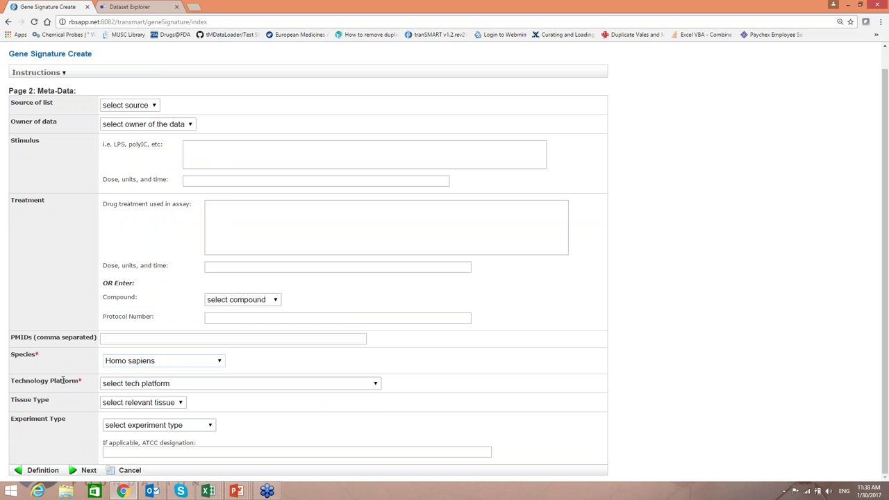
{"action": "left_click", "coordinate": [375, 385]}
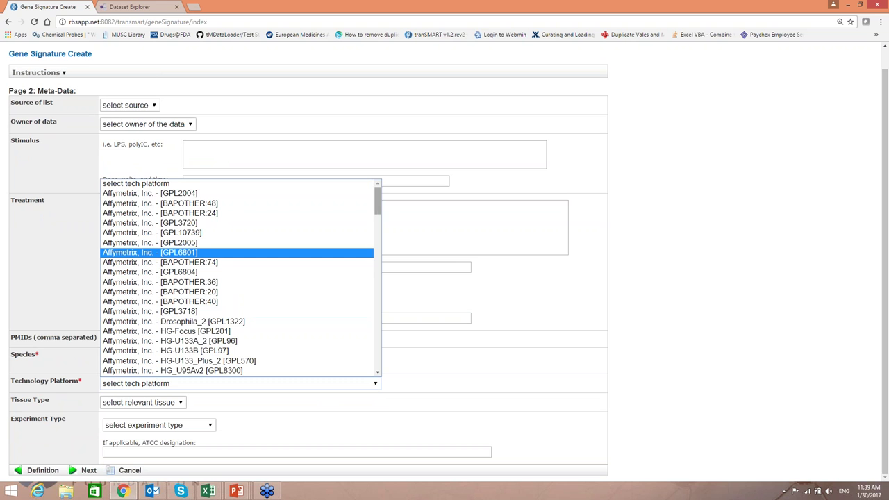
{"action": "scroll", "coordinate": [238, 308], "scroll_direction": "down", "scroll_amount": 2}
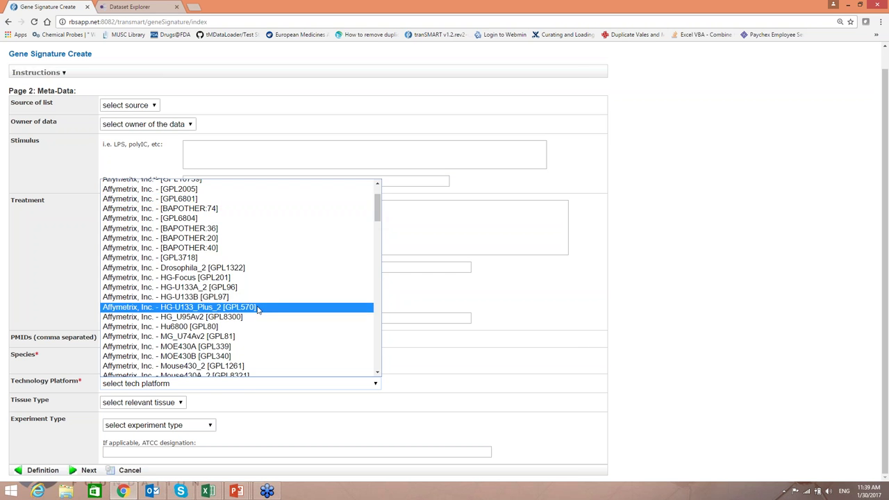
{"action": "left_click", "coordinate": [258, 308]}
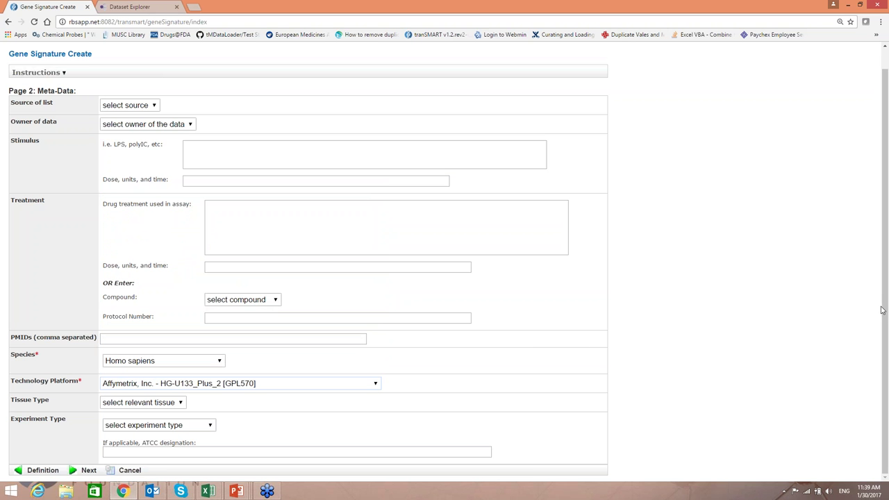
{"action": "left_click", "coordinate": [75, 472]}
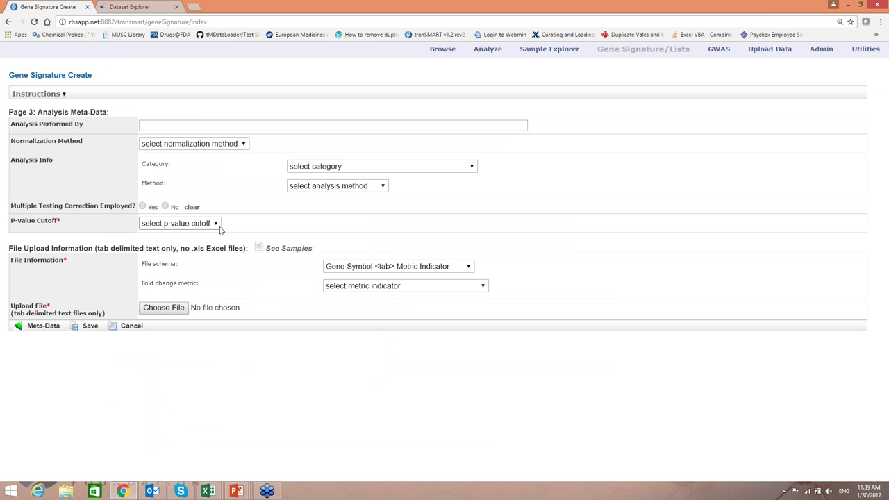
- Set p-value cutoff .05, Gene Symbol schema and fold change 'not used', then expand Dataset Explorer's Clinical Data
{"action": "left_click", "coordinate": [216, 224]}
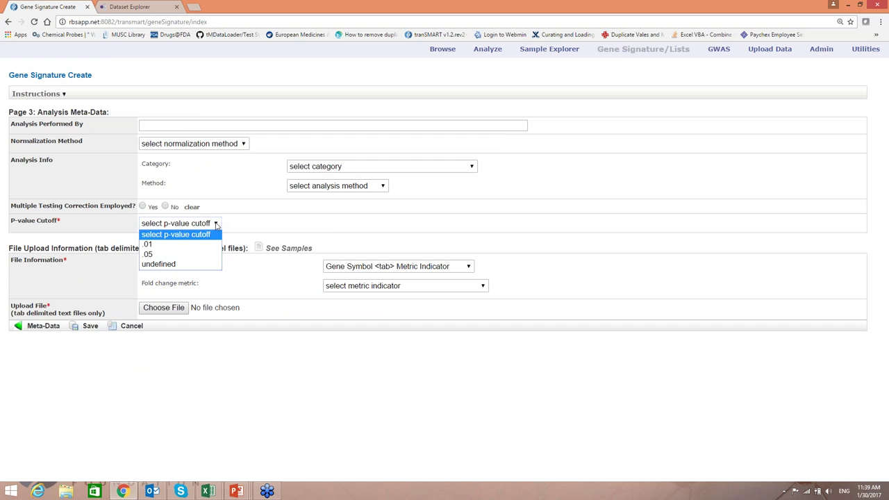
{"action": "left_click", "coordinate": [186, 256]}
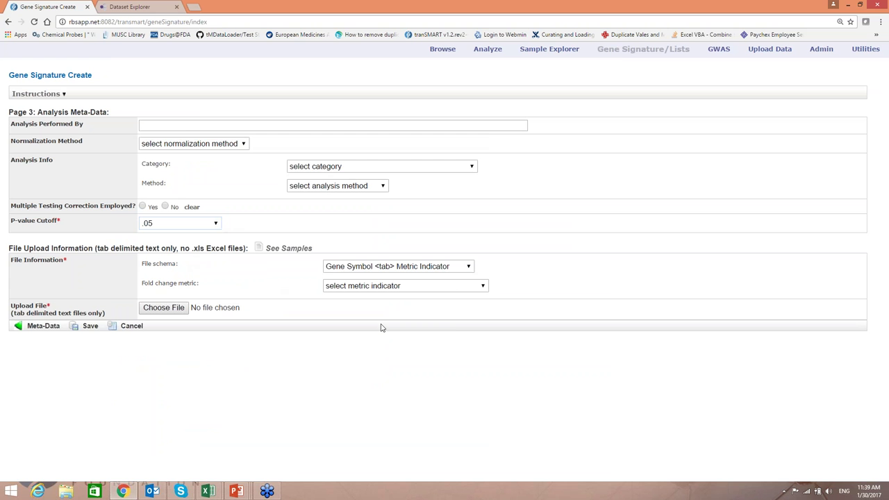
{"action": "left_click", "coordinate": [470, 267]}
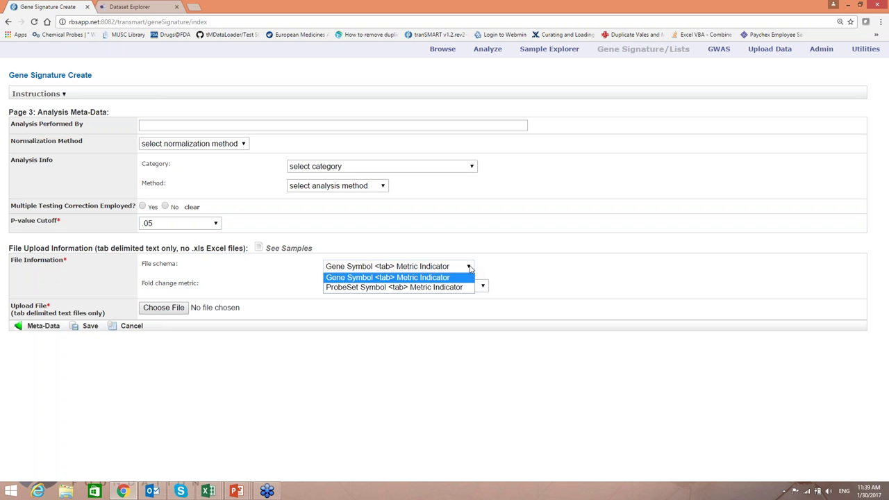
{"action": "left_click", "coordinate": [386, 280]}
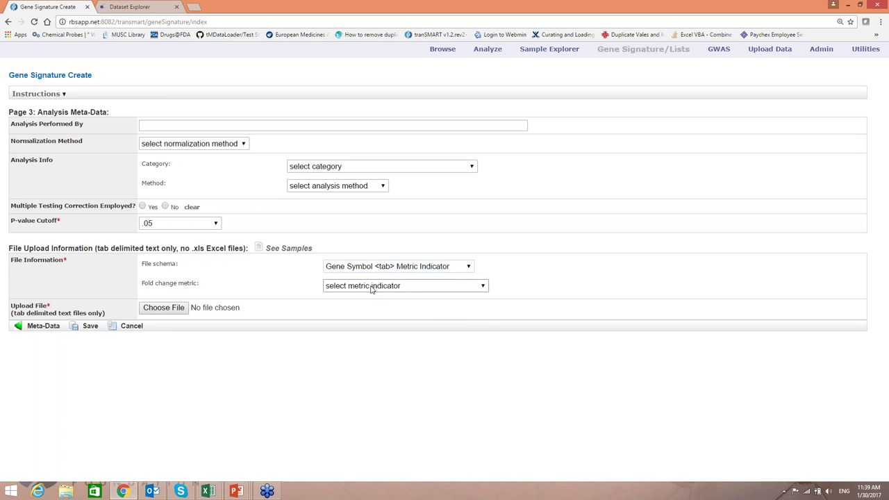
{"action": "left_click", "coordinate": [484, 287]}
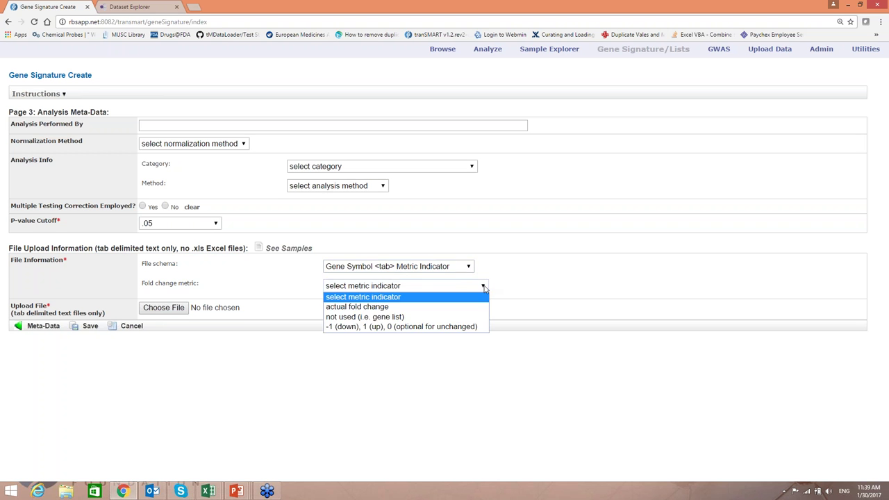
{"action": "left_click", "coordinate": [418, 318]}
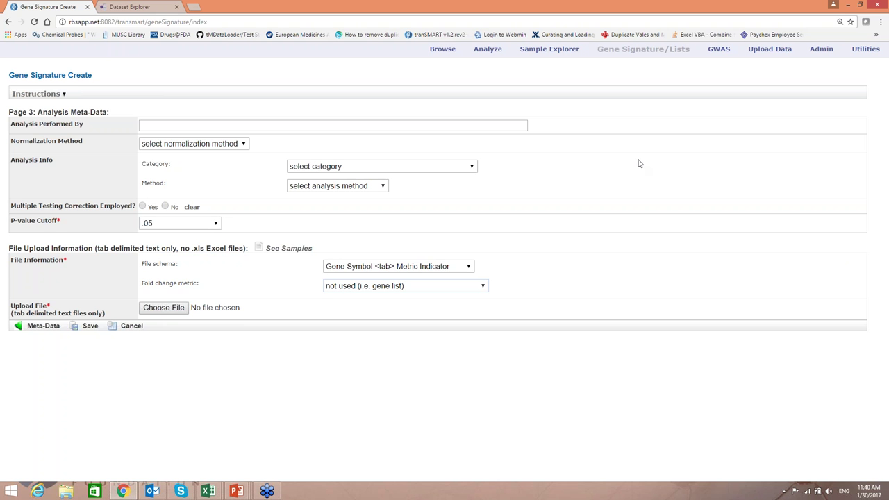
{"action": "left_click", "coordinate": [493, 50]}
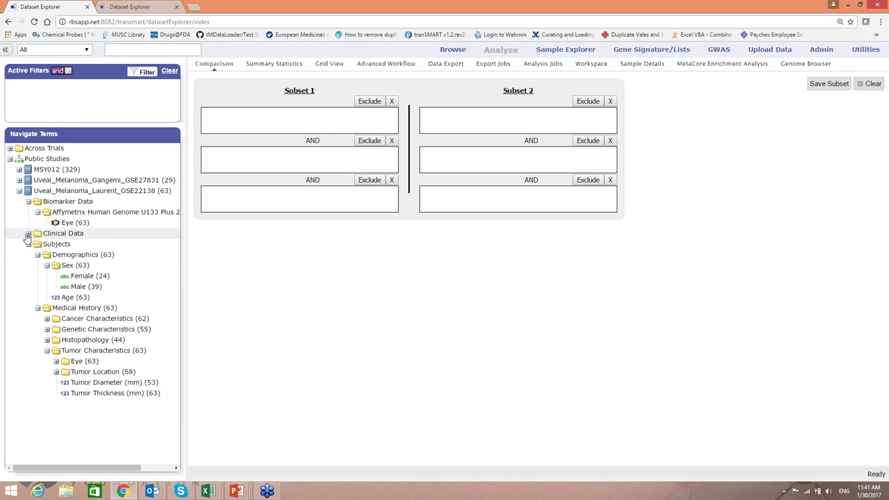
{"action": "left_click", "coordinate": [28, 234]}
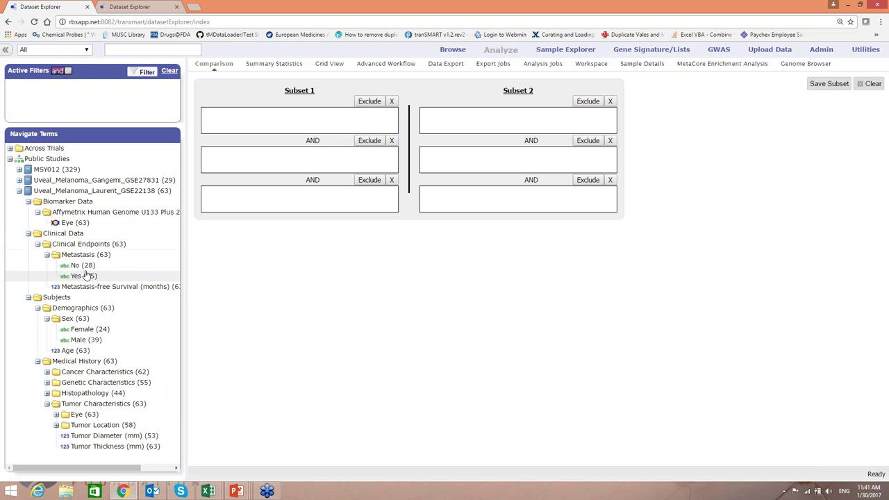
- Put Metastasis No into Subset 1 and Yes into Subset 2, and choose a Heatmap analysis
{"action": "left_click_drag", "start_coordinate": [83, 265], "coordinate": [239, 118]}
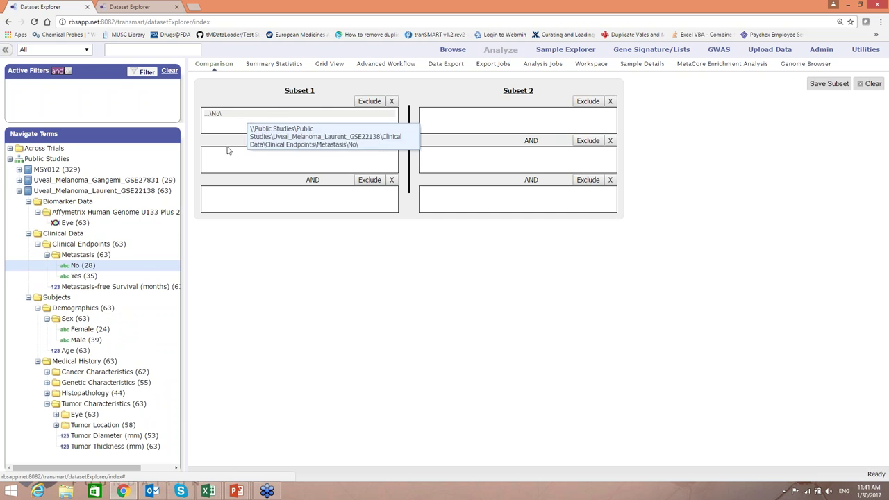
{"action": "left_click_drag", "start_coordinate": [93, 277], "coordinate": [487, 117]}
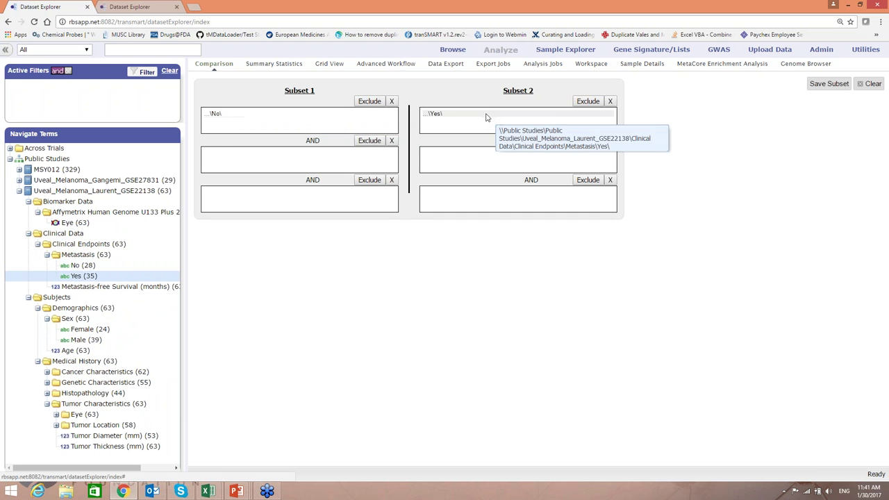
{"action": "left_click", "coordinate": [373, 65]}
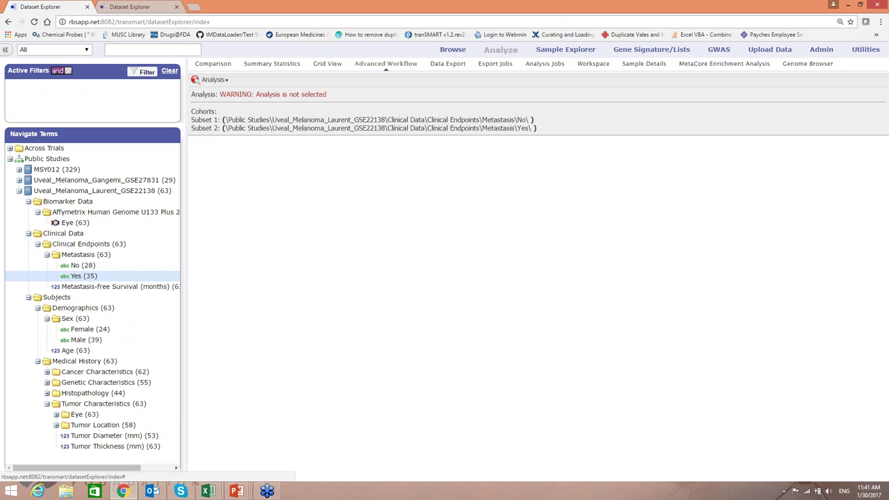
{"action": "left_click", "coordinate": [226, 80]}
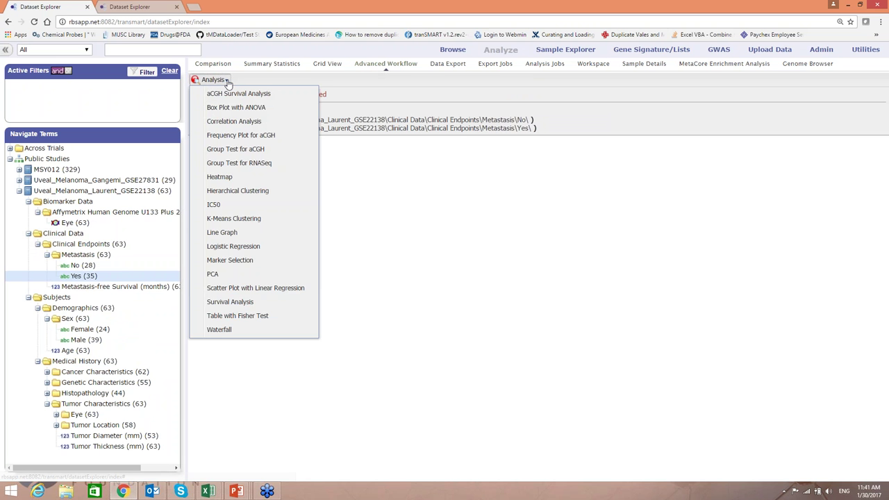
{"action": "left_click", "coordinate": [231, 179]}
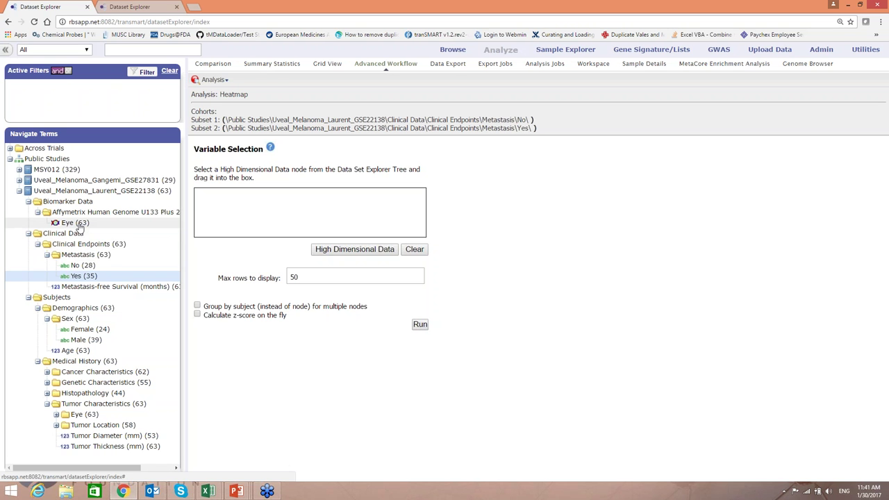
- Use the Eye (63) expression data restricted to Gene_sig1 with aggregated probes
{"action": "left_click_drag", "start_coordinate": [78, 228], "coordinate": [224, 215]}
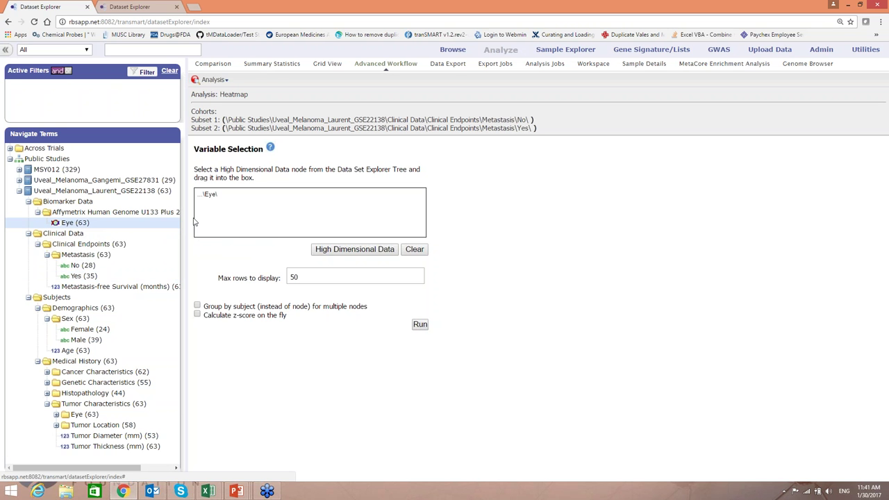
{"action": "left_click", "coordinate": [330, 253]}
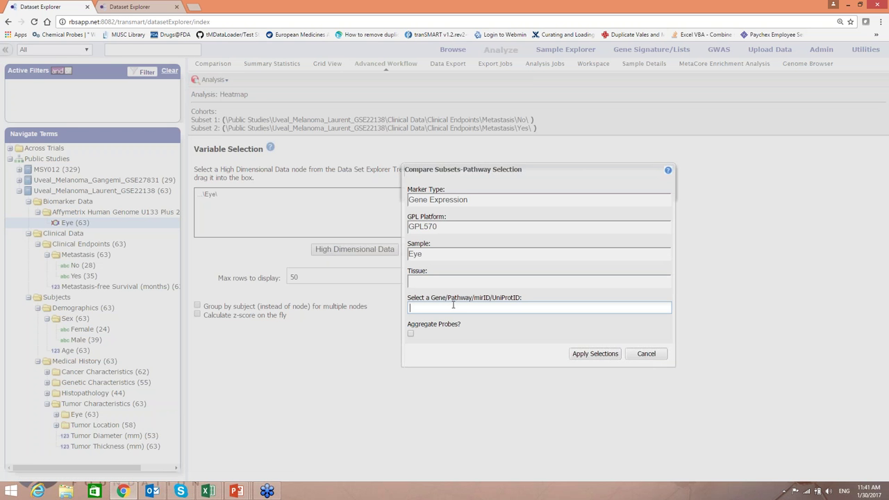
{"action": "type", "text": "gene"}
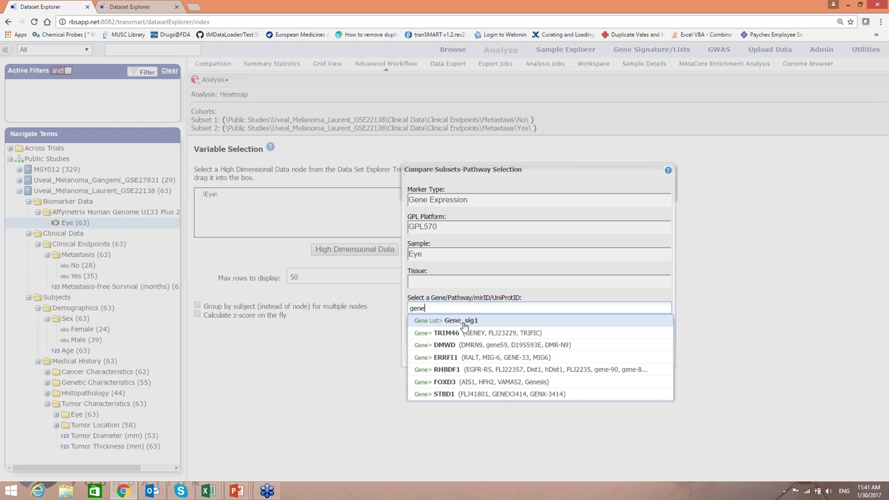
{"action": "left_click", "coordinate": [462, 321]}
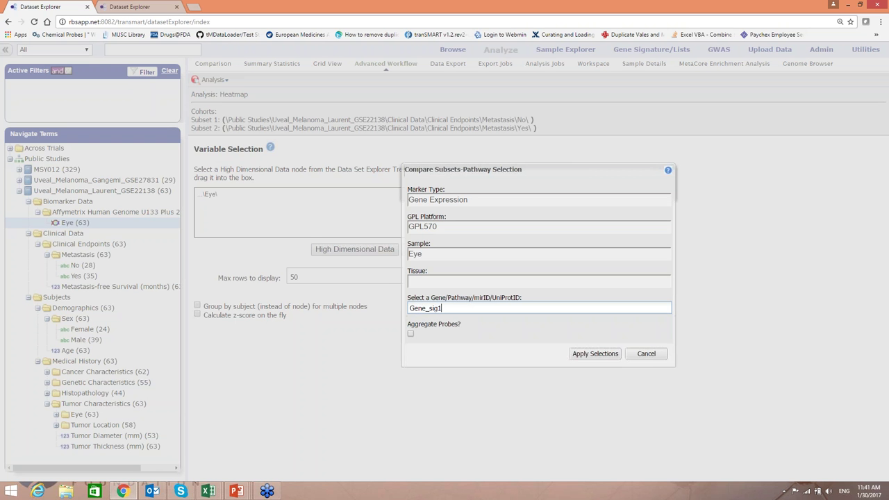
{"action": "left_click", "coordinate": [411, 336]}
{"action": "left_click", "coordinate": [591, 358]}
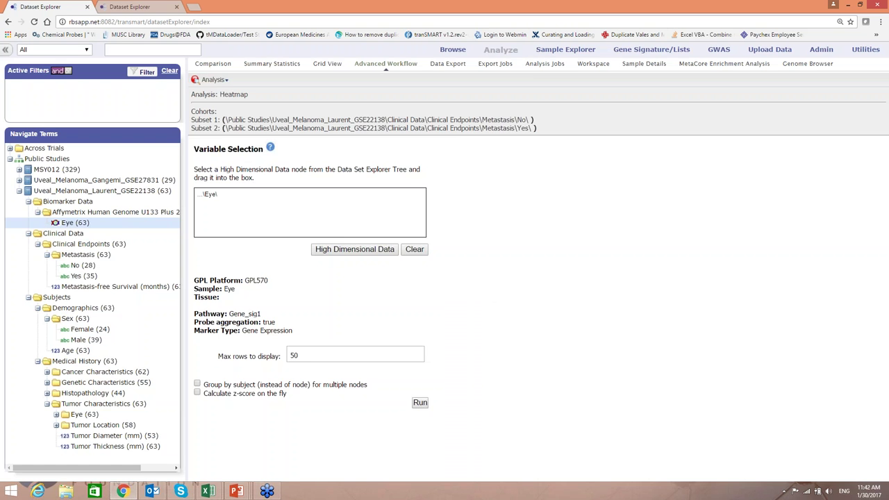
- Run the Gene_sig1 heatmap and scroll through its Z-scores for Subset 1 versus Subset 2
{"action": "left_click", "coordinate": [420, 403]}
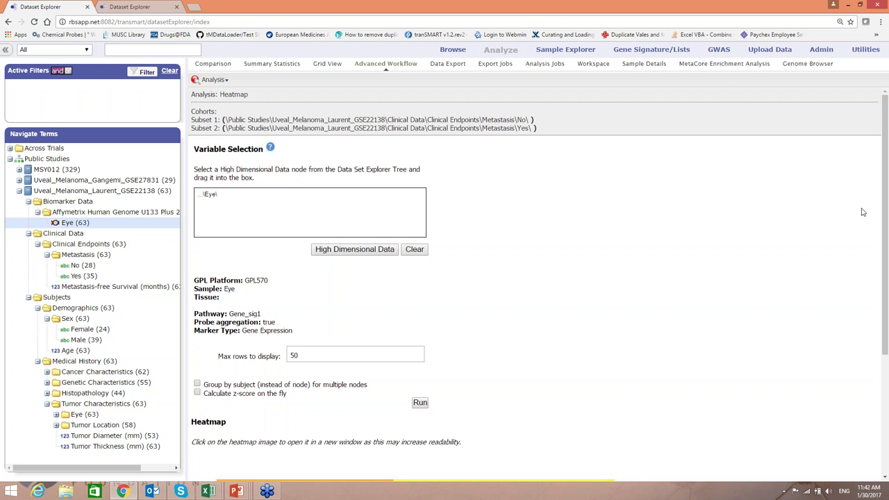
{"action": "left_click_drag", "start_coordinate": [885, 229], "coordinate": [885, 372]}
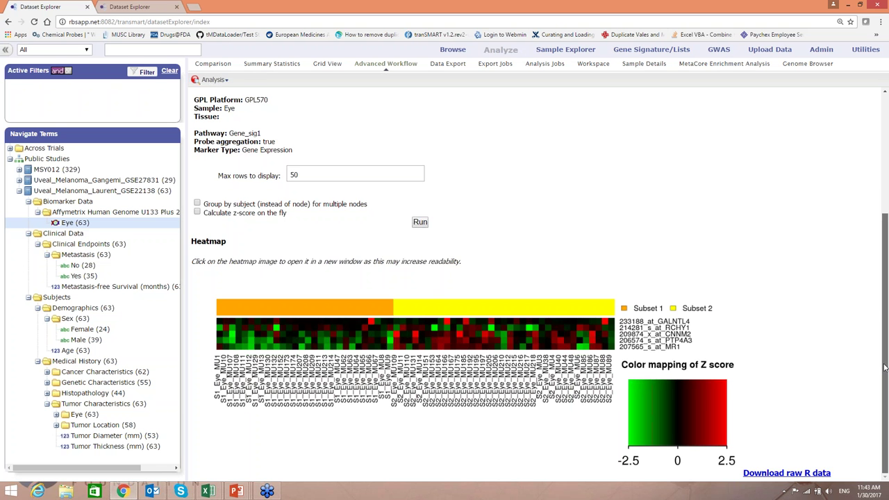
{"action": "scroll", "coordinate": [885, 368], "scroll_direction": "up", "scroll_amount": 2}
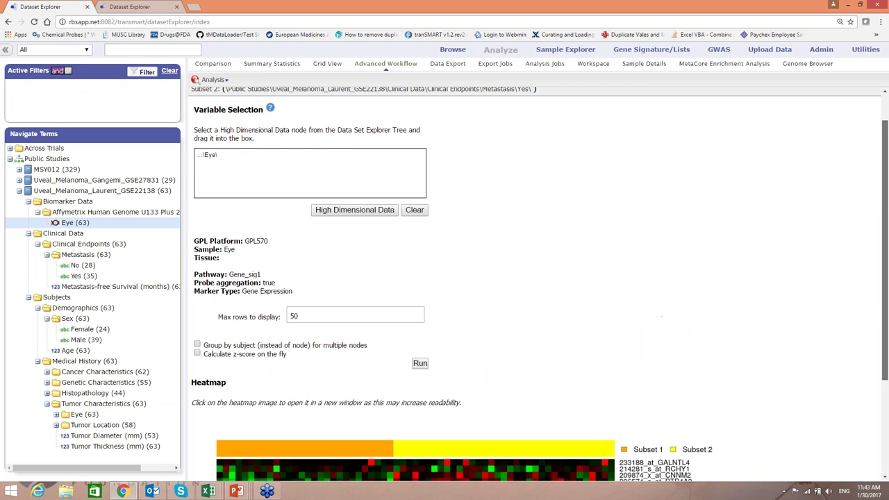
{"action": "scroll", "coordinate": [694, 227], "scroll_direction": "up", "scroll_amount": 1}
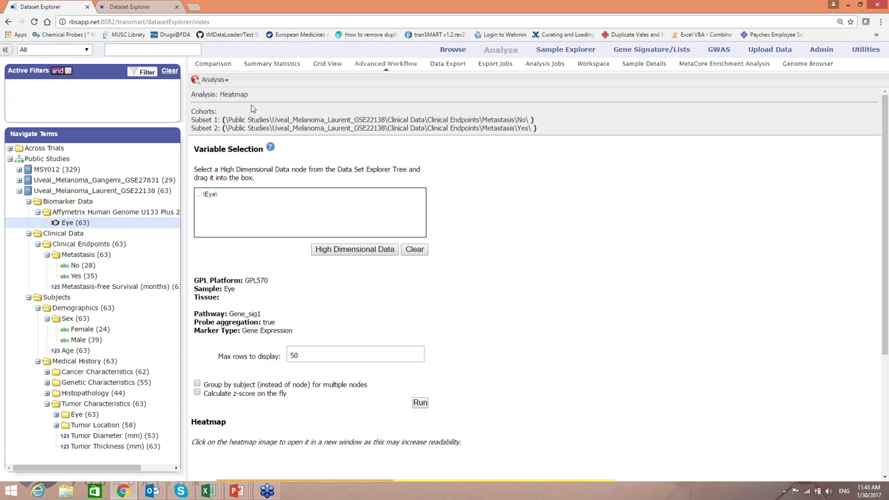
{"action": "left_click", "coordinate": [228, 81]}
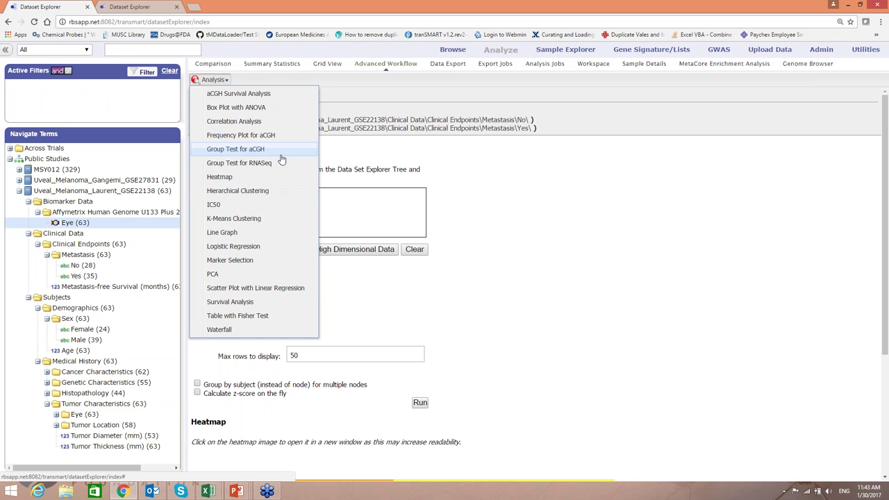
- Switch the analysis to Box Plot with ANOVA, then clear both subsets on the Comparison page
{"action": "left_click", "coordinate": [243, 107]}
{"action": "left_click", "coordinate": [483, 91]}
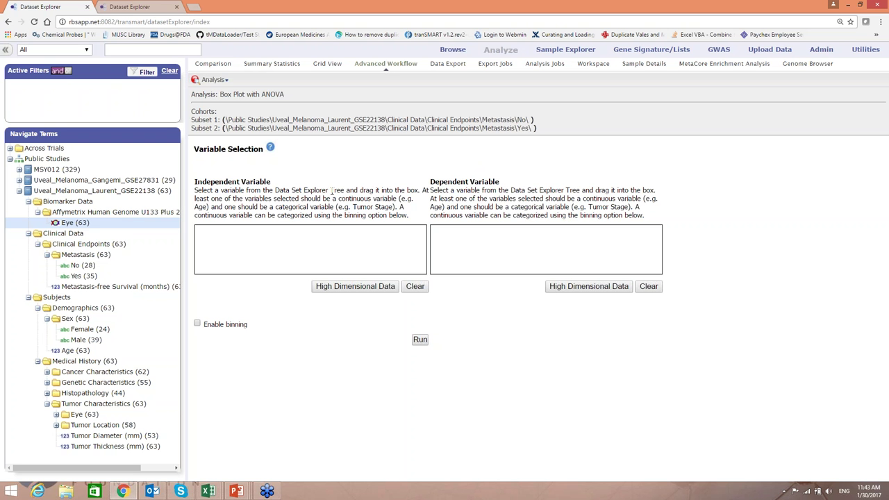
{"action": "left_click", "coordinate": [213, 64]}
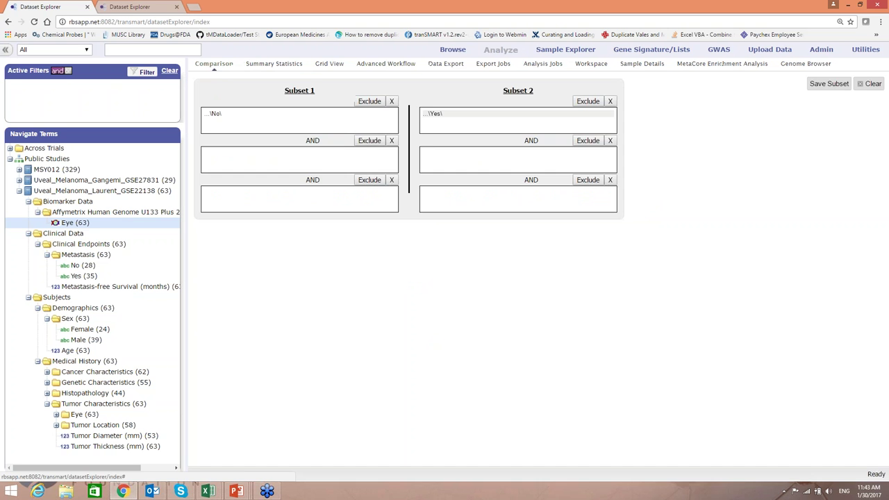
{"action": "left_click", "coordinate": [866, 84]}
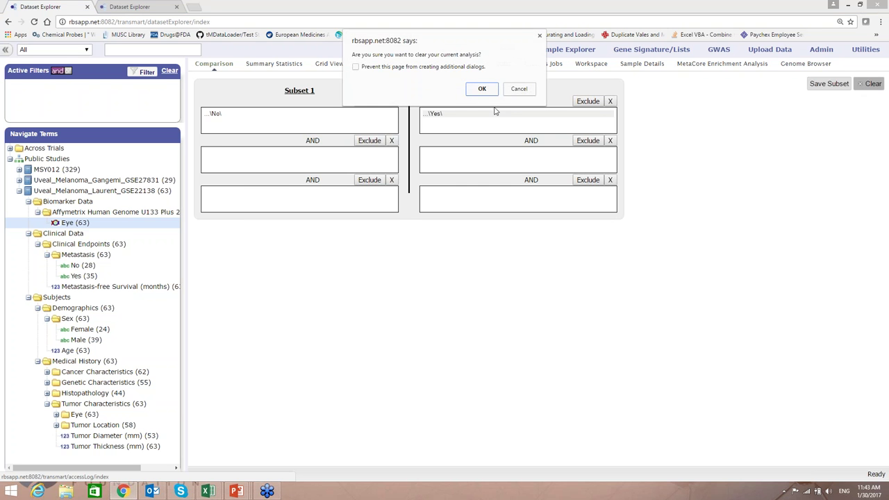
{"action": "left_click", "coordinate": [481, 90]}
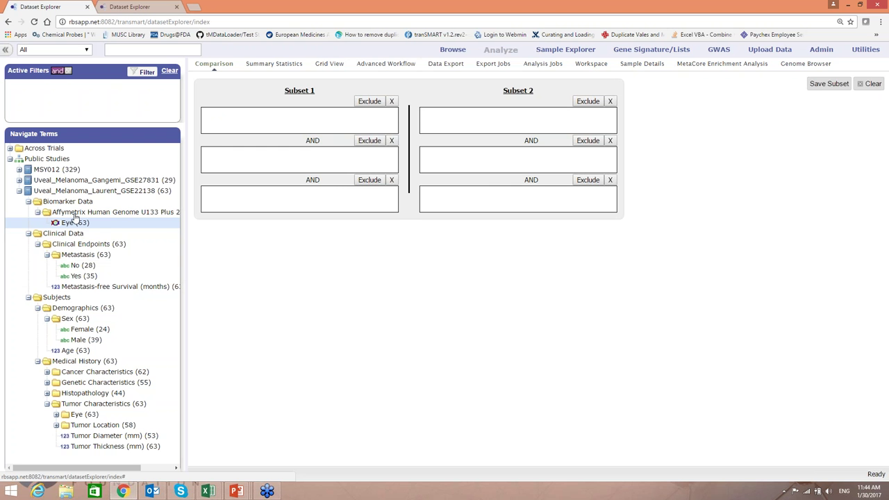
- Put the Laurent study in Subset 1 and set up Box Plot with ANOVA: Metastasis versus Eye expression
{"action": "left_click_drag", "start_coordinate": [69, 191], "coordinate": [216, 118]}
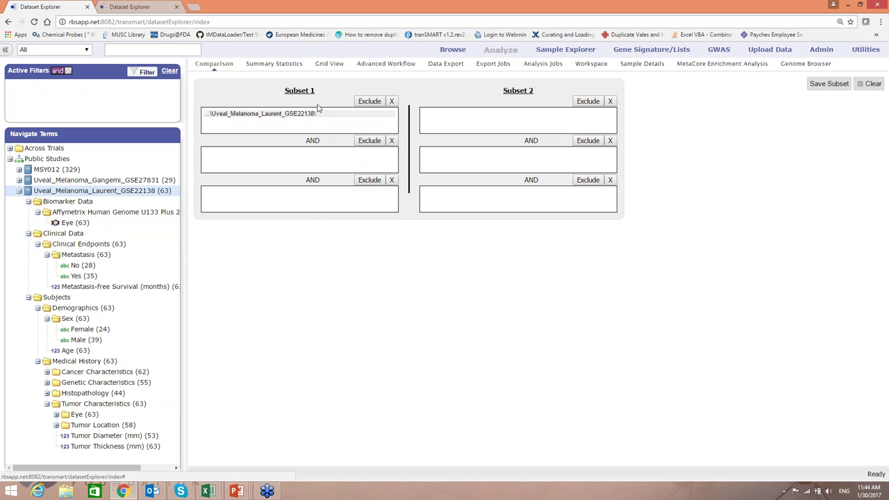
{"action": "left_click", "coordinate": [375, 64]}
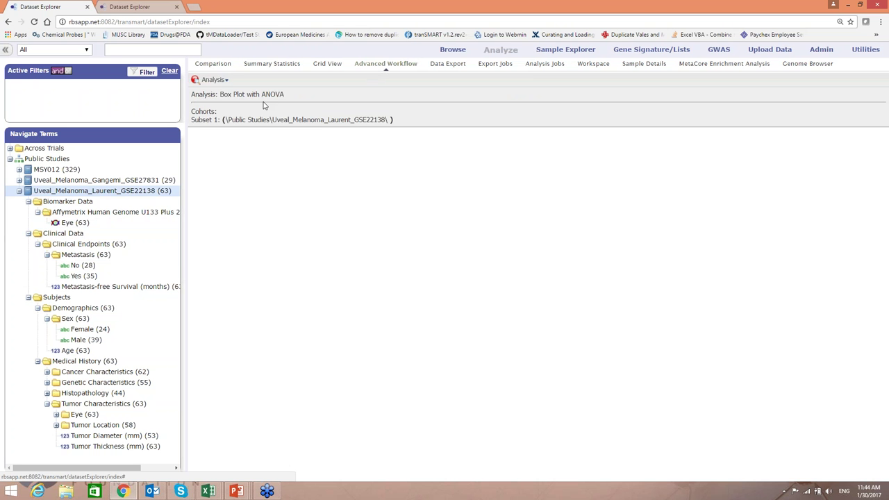
{"action": "left_click", "coordinate": [213, 80]}
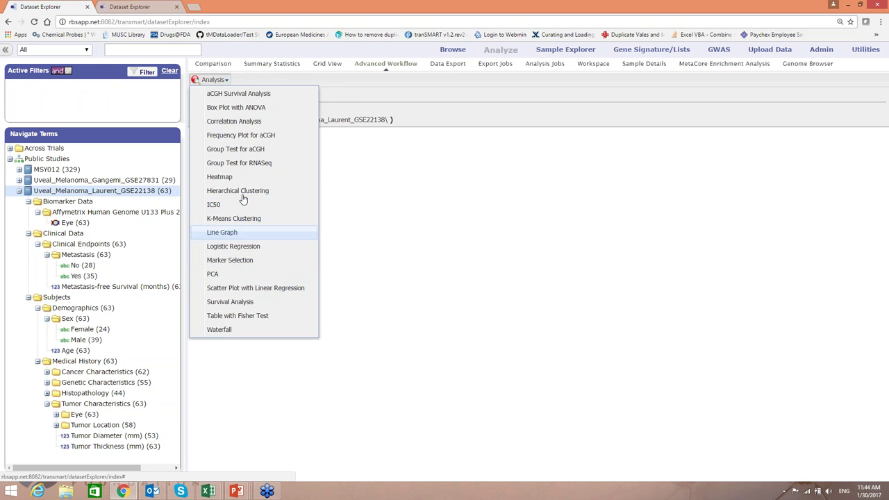
{"action": "left_click", "coordinate": [237, 107]}
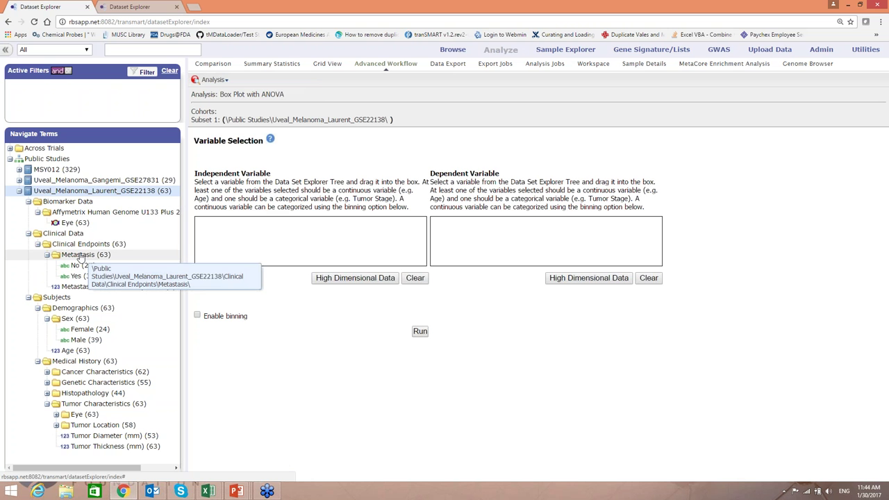
{"action": "left_click_drag", "start_coordinate": [80, 257], "coordinate": [214, 229]}
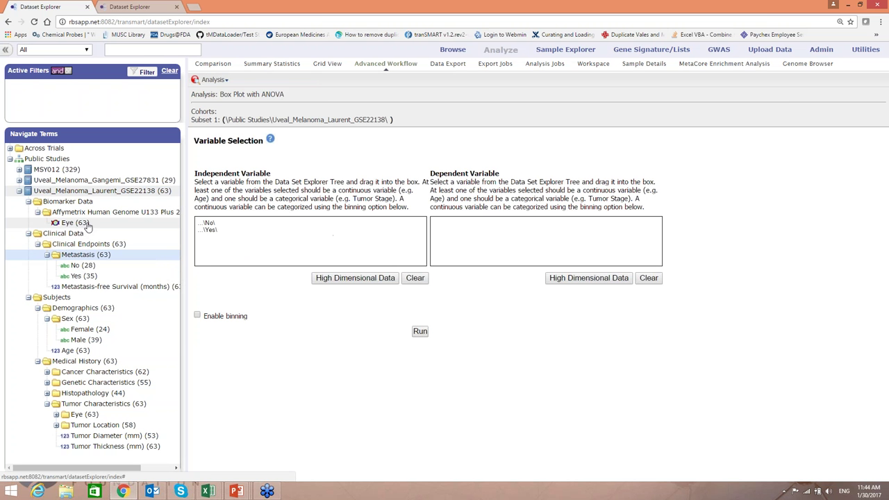
{"action": "left_click_drag", "start_coordinate": [76, 222], "coordinate": [438, 236]}
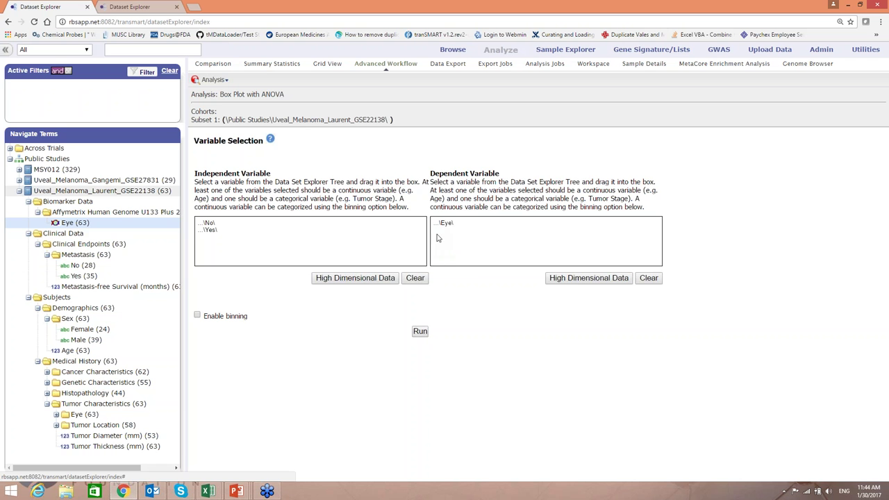
- Limit the Eye expression data to gene PTP4A3 and run the analysis
{"action": "left_click", "coordinate": [566, 279]}
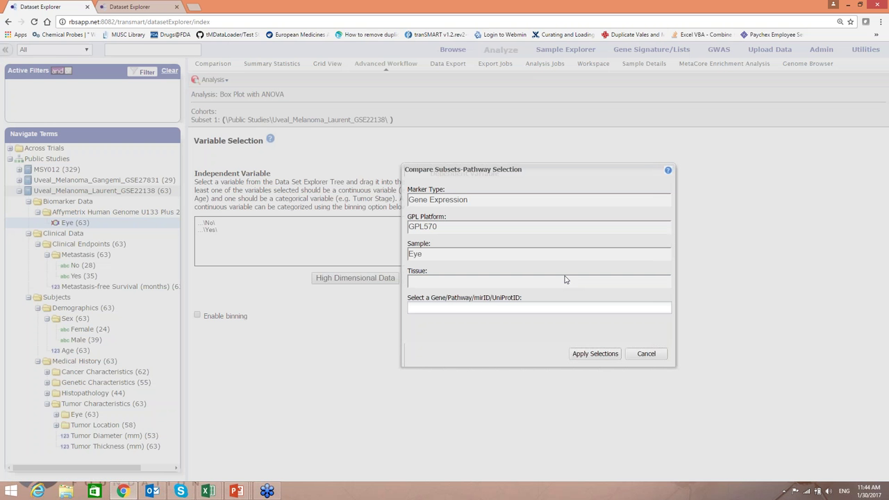
{"action": "left_click", "coordinate": [444, 306]}
{"action": "type", "text": "PTP4"}
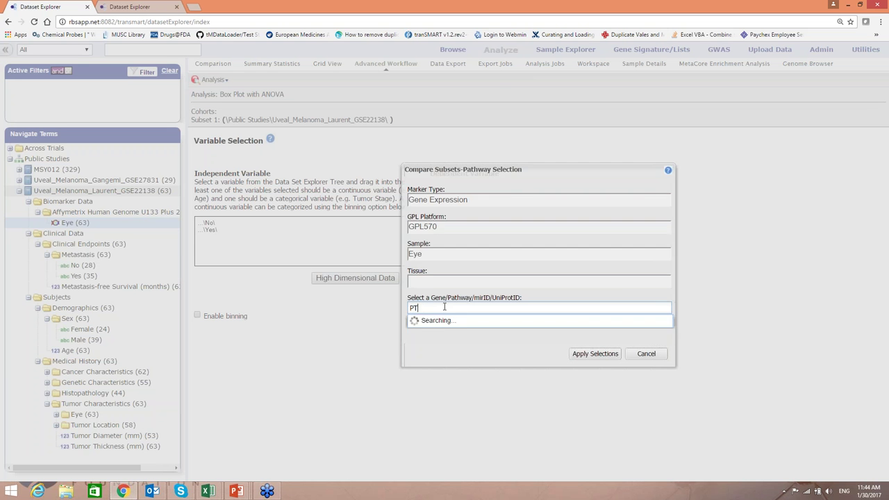
{"action": "type", "text": "A3"}
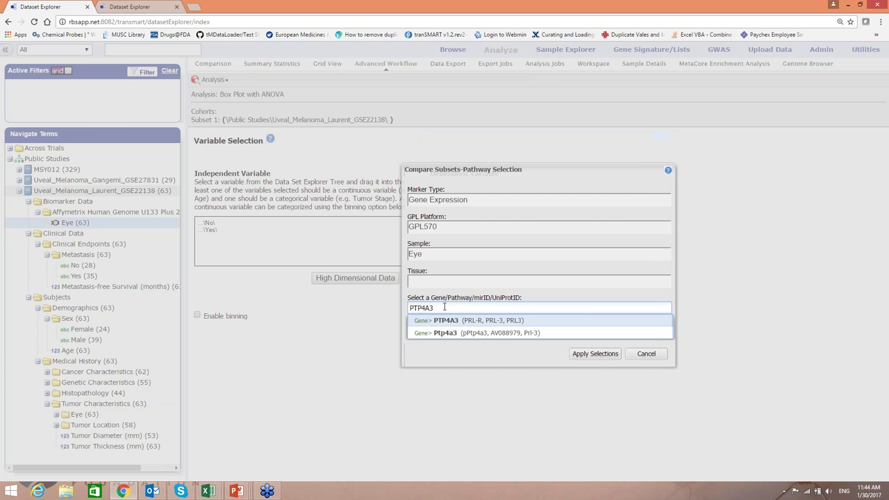
{"action": "left_click", "coordinate": [448, 323]}
{"action": "left_click", "coordinate": [595, 354]}
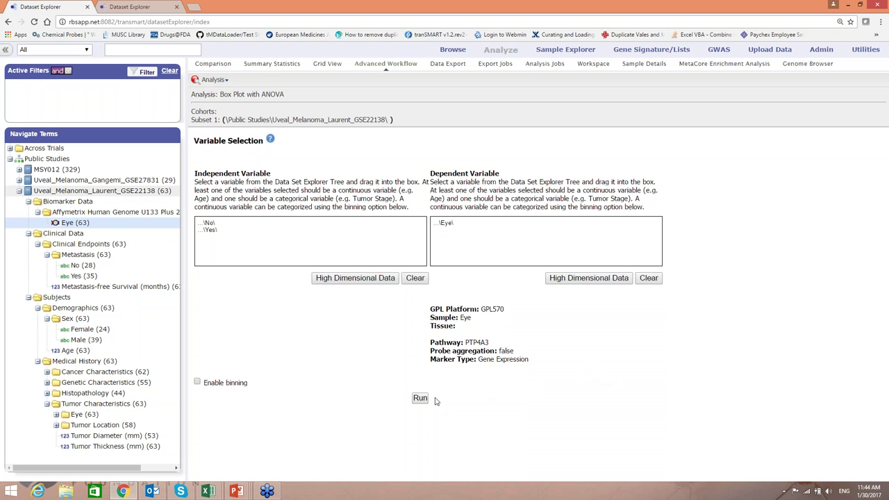
{"action": "left_click", "coordinate": [422, 399]}
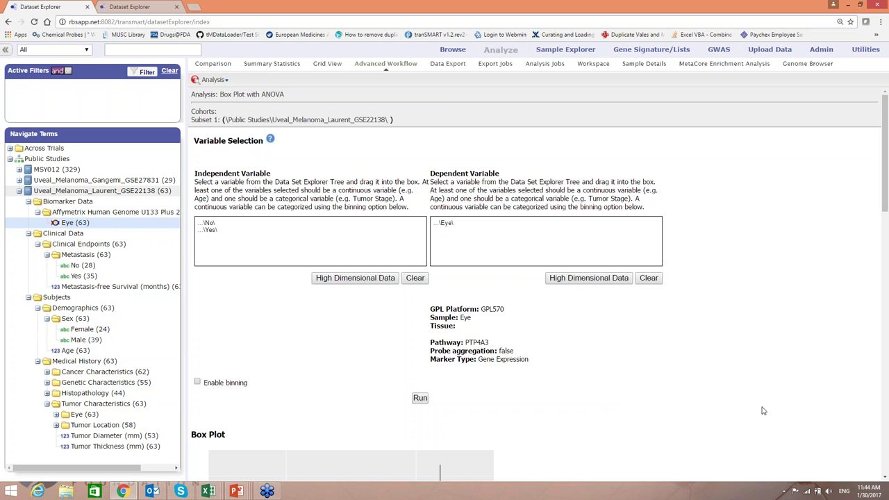
- Scroll through the PTP4A3 box plot and ANOVA result tables, then return to the Comparison page
{"action": "left_click_drag", "start_coordinate": [884, 200], "coordinate": [885, 323]}
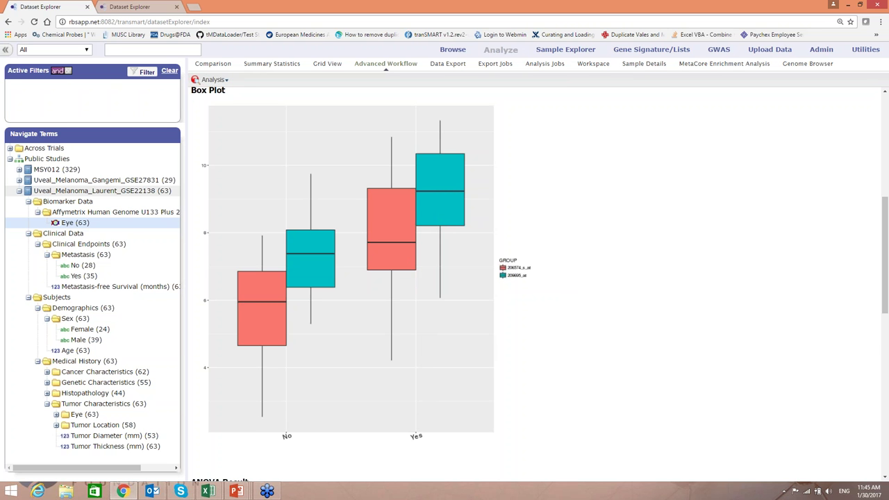
{"action": "left_click_drag", "start_coordinate": [887, 246], "coordinate": [884, 346]}
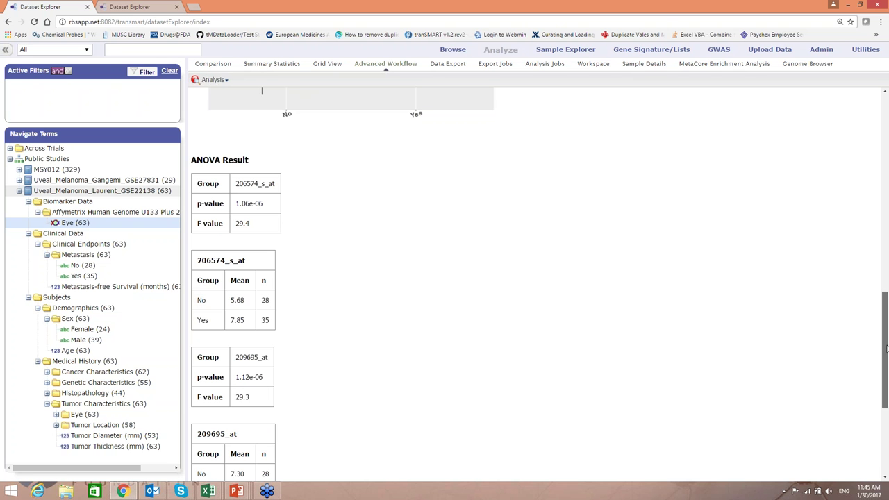
{"action": "left_click_drag", "start_coordinate": [887, 349], "coordinate": [886, 414]}
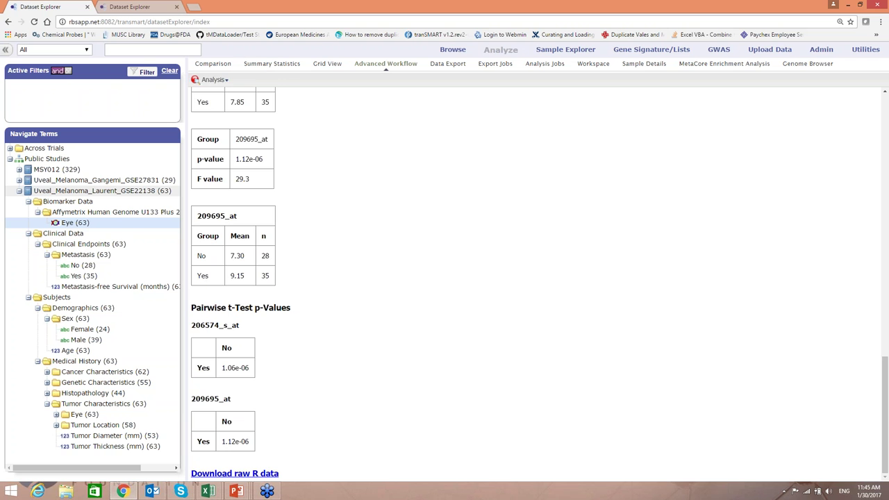
{"action": "left_click", "coordinate": [216, 65]}
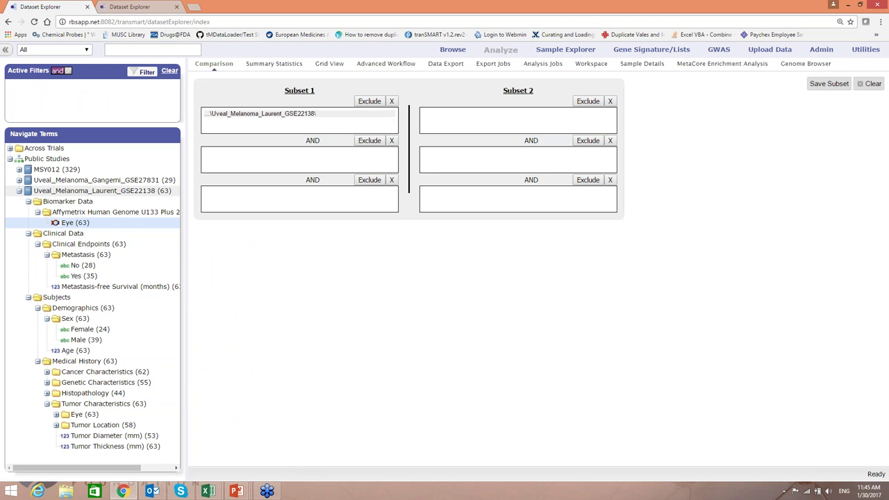
- Collapse the Laurent study, expand Uveal_Melanoma_Gangemi_GSE27831, and clear the current analysis and subsets
{"action": "left_click", "coordinate": [19, 190]}
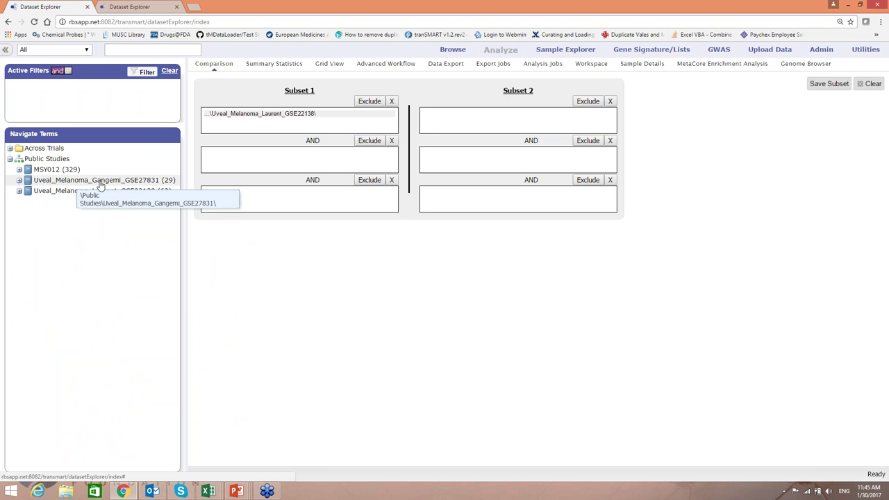
{"action": "left_click", "coordinate": [19, 180]}
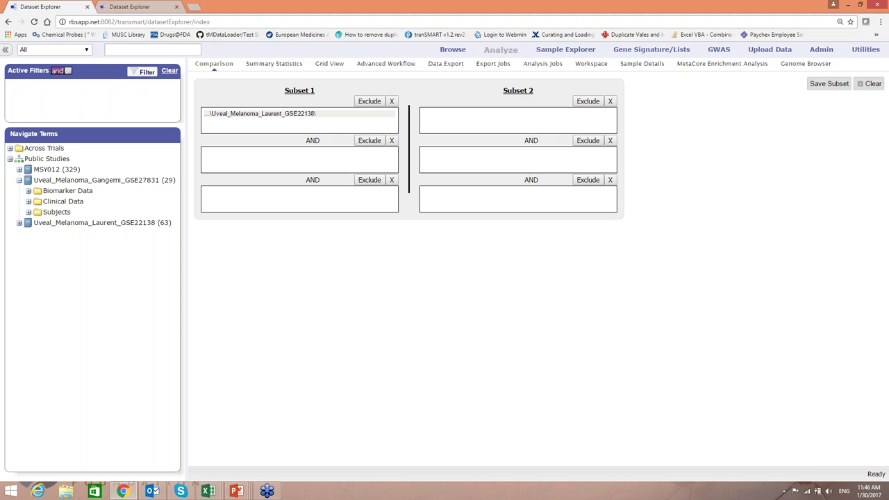
{"action": "left_click", "coordinate": [861, 88]}
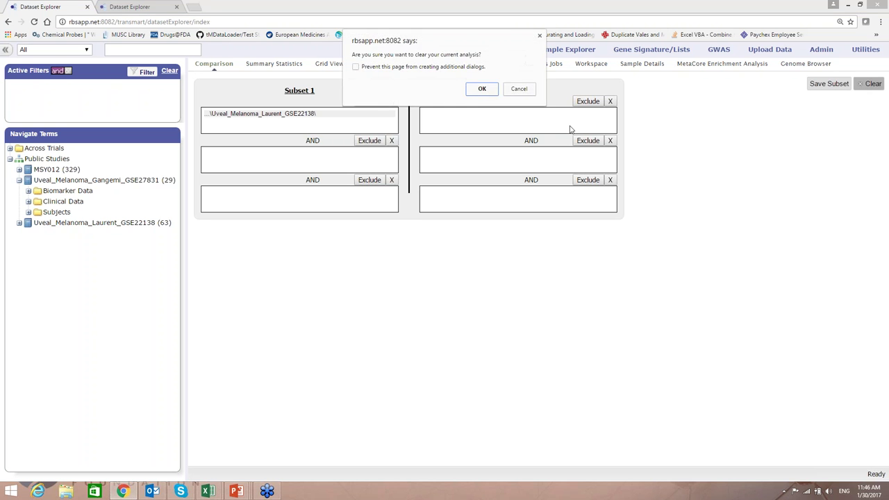
{"action": "left_click", "coordinate": [482, 89]}
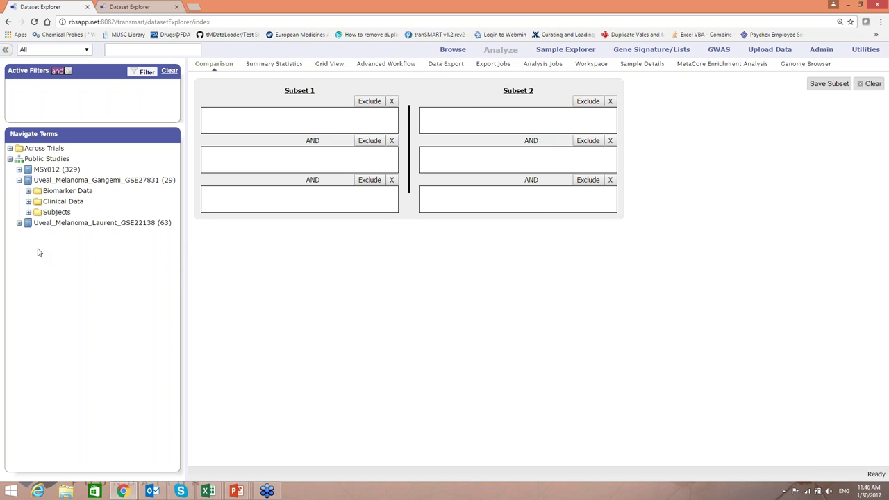
- Put Gangemi Metastasis No into Subset 1 and Metastasis Yes into Subset 2
{"action": "left_click", "coordinate": [28, 202]}
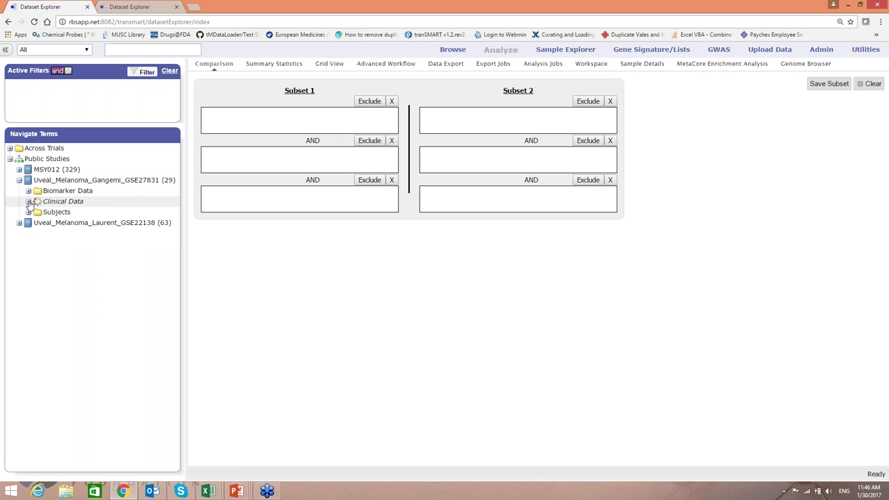
{"action": "left_click", "coordinate": [38, 212]}
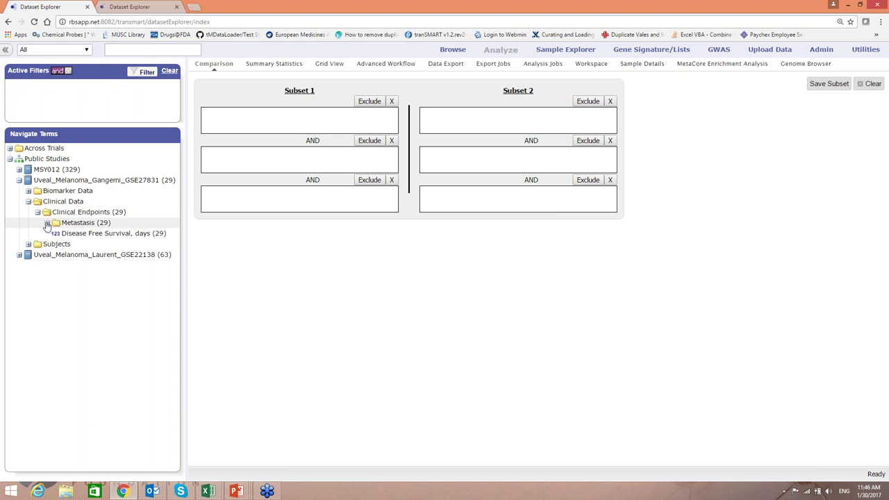
{"action": "left_click", "coordinate": [47, 223]}
{"action": "left_click_drag", "start_coordinate": [103, 229], "coordinate": [257, 123]}
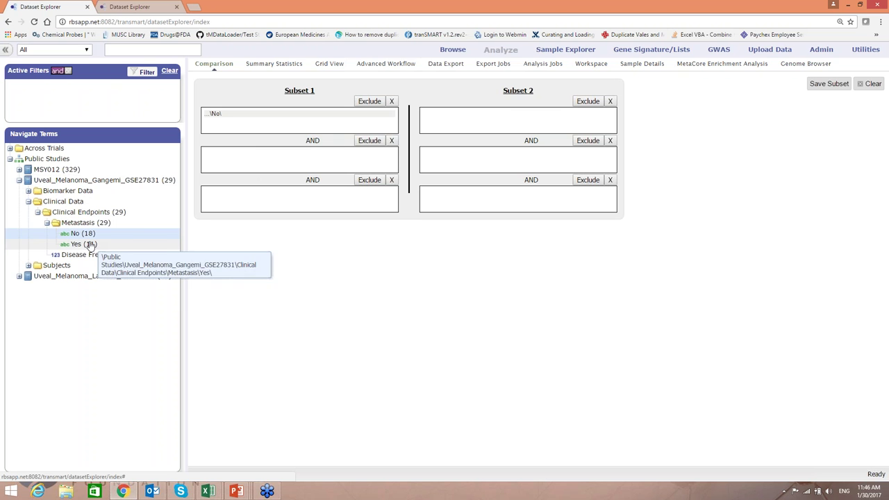
{"action": "left_click_drag", "start_coordinate": [90, 244], "coordinate": [449, 115]}
- Choose a Heatmap analysis and add the Gangemi Eye expression data as its variable
{"action": "left_click", "coordinate": [387, 65]}
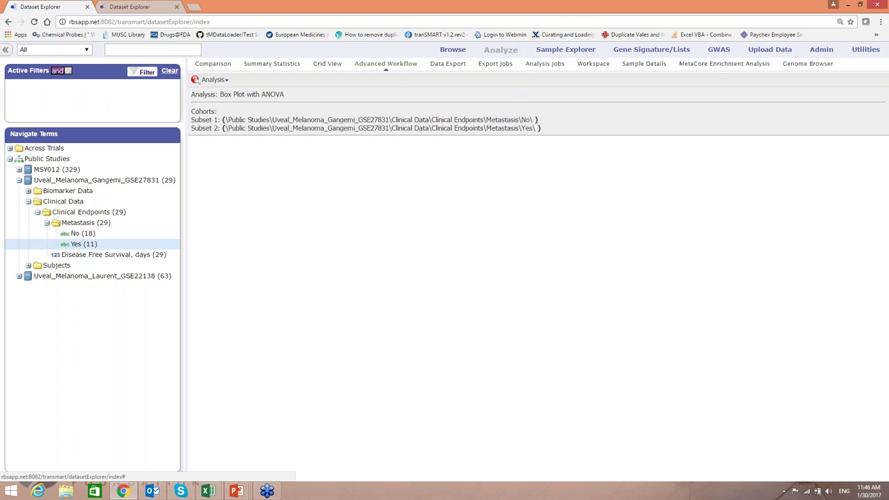
{"action": "left_click", "coordinate": [225, 81]}
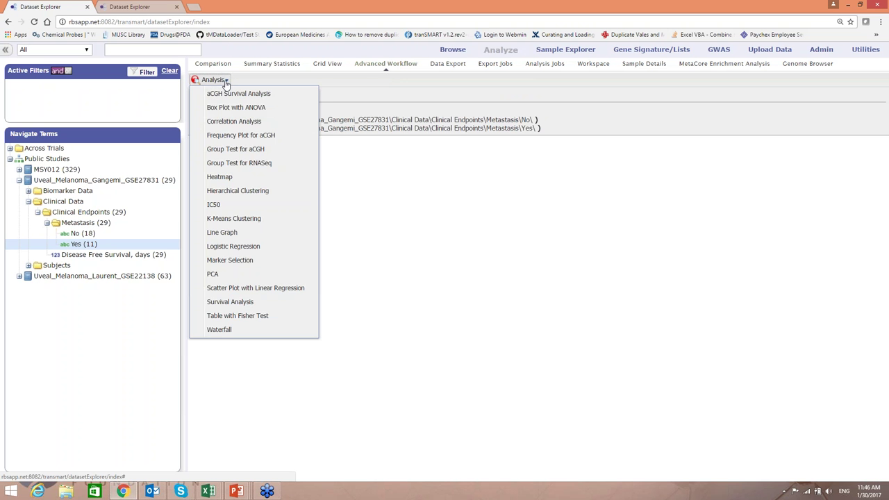
{"action": "left_click", "coordinate": [243, 178]}
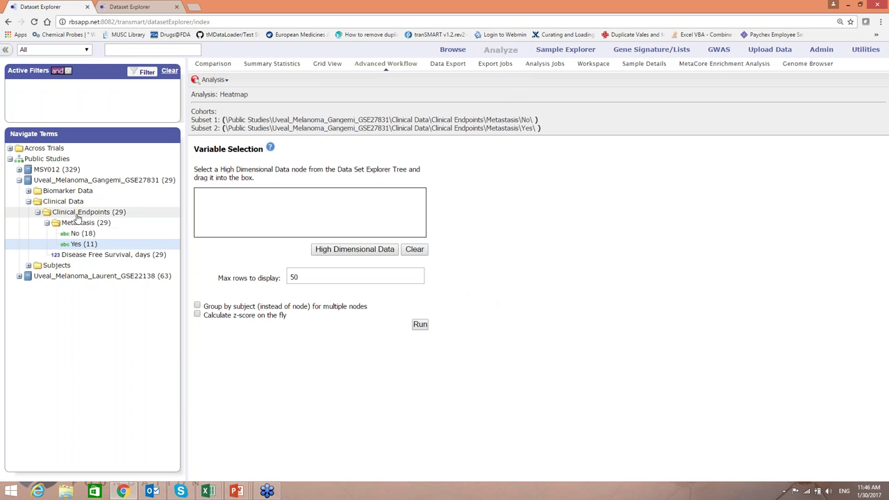
{"action": "left_click", "coordinate": [29, 191]}
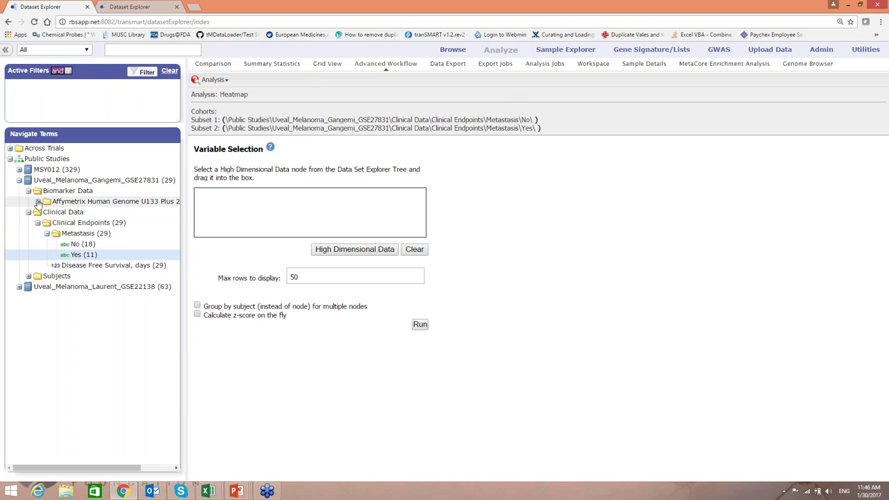
{"action": "left_click", "coordinate": [38, 202]}
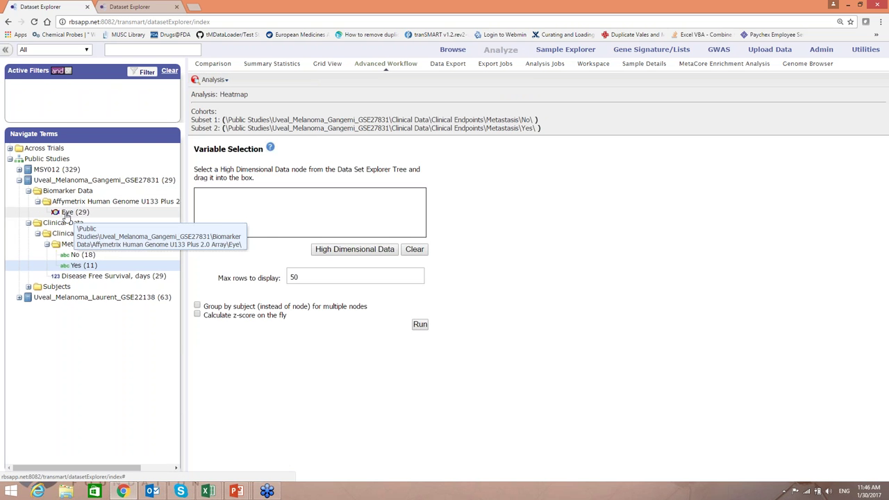
{"action": "left_click_drag", "start_coordinate": [66, 216], "coordinate": [217, 210]}
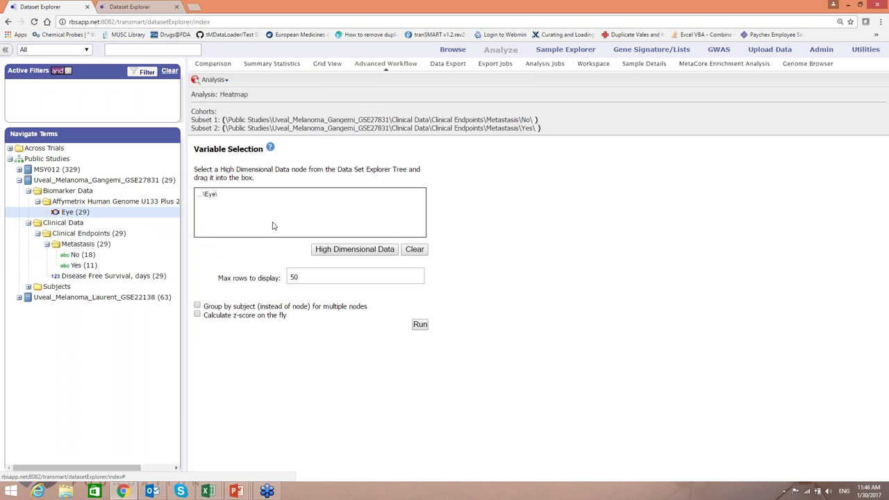
- Start the heatmap, stop it, and open the gene list selection to limit it
{"action": "left_click", "coordinate": [420, 325]}
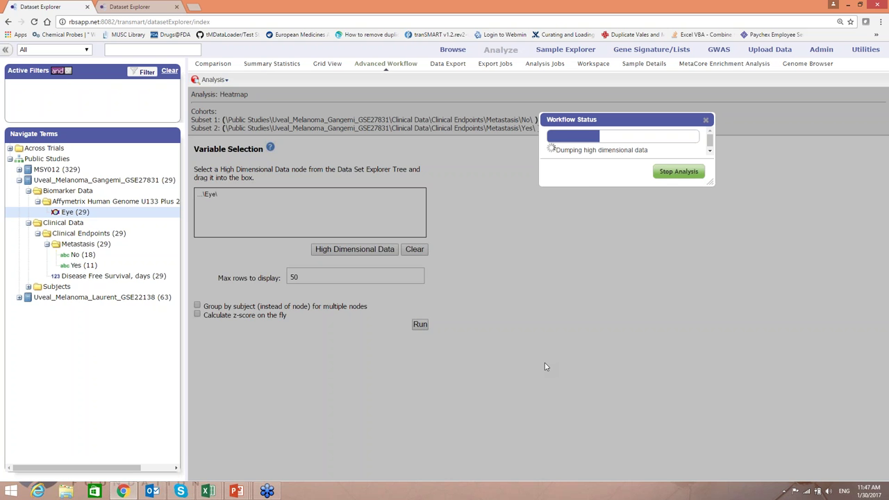
{"action": "left_click", "coordinate": [678, 174]}
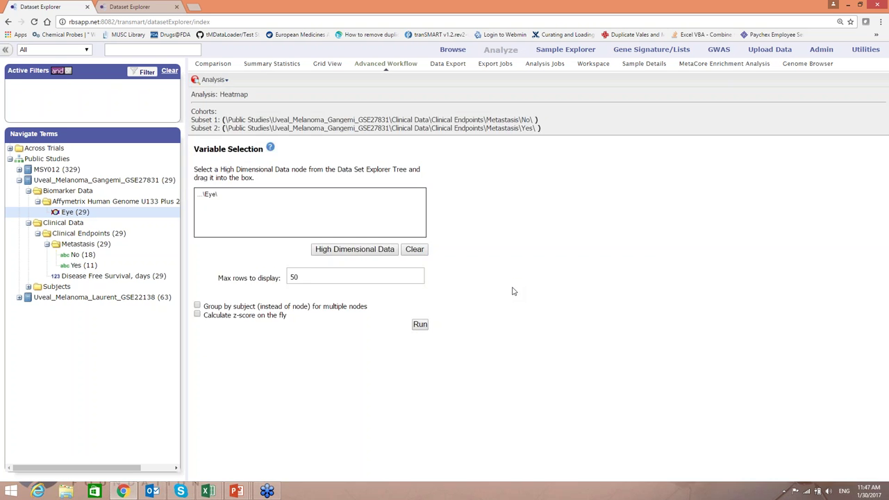
{"action": "left_click", "coordinate": [354, 250]}
{"action": "left_click", "coordinate": [456, 308]}
- Search 'gene' and apply the Gene_sig1 gene list to the heatmap
{"action": "type", "text": "gene"}
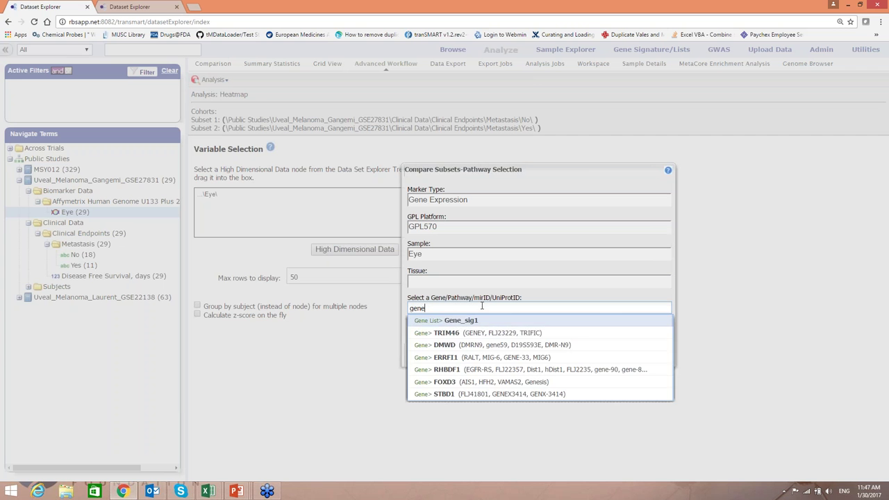
{"action": "left_click", "coordinate": [466, 321]}
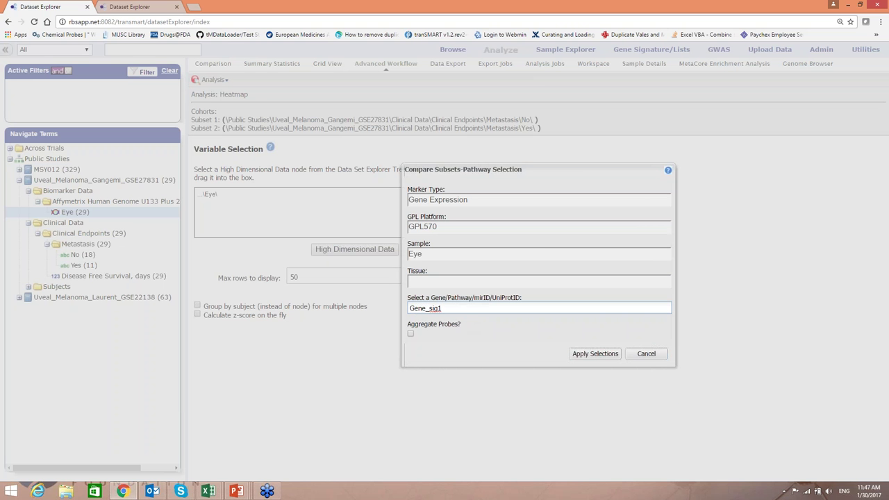
{"action": "left_click", "coordinate": [595, 357]}
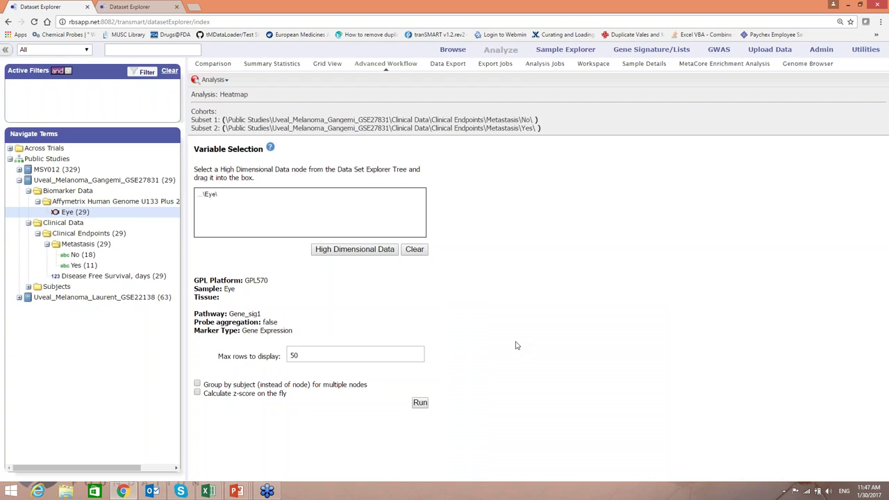
- Reselect Gene_sig1 with Aggregate Probes on, apply it, and run the heatmap
{"action": "left_click", "coordinate": [366, 251]}
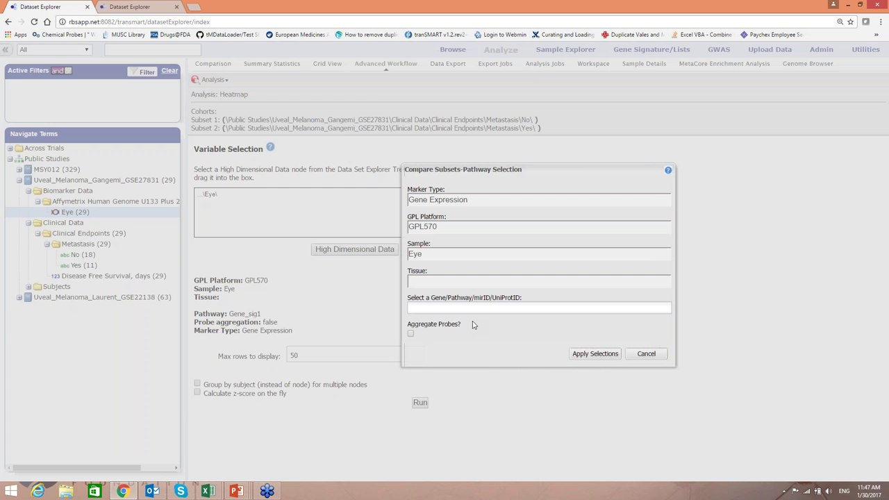
{"action": "left_click", "coordinate": [440, 305]}
{"action": "type", "text": "gene"}
{"action": "left_click", "coordinate": [455, 322]}
{"action": "left_click", "coordinate": [410, 335]}
{"action": "left_click", "coordinate": [594, 353]}
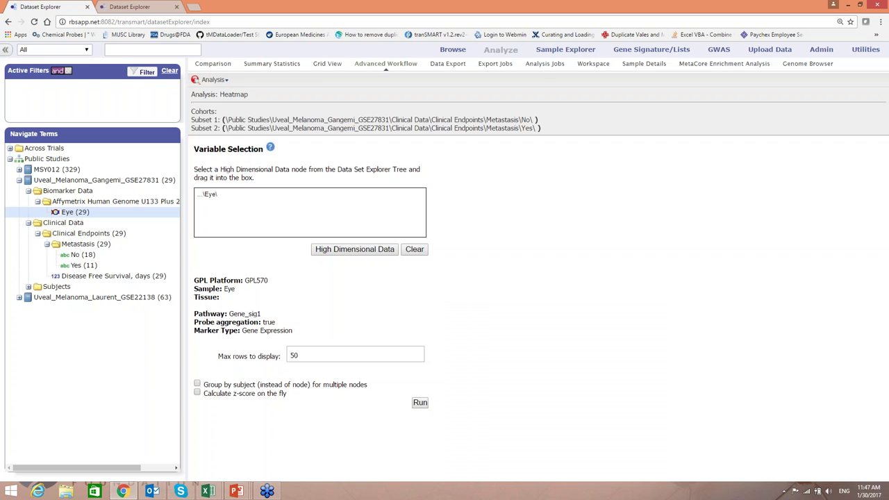
{"action": "left_click", "coordinate": [420, 404]}
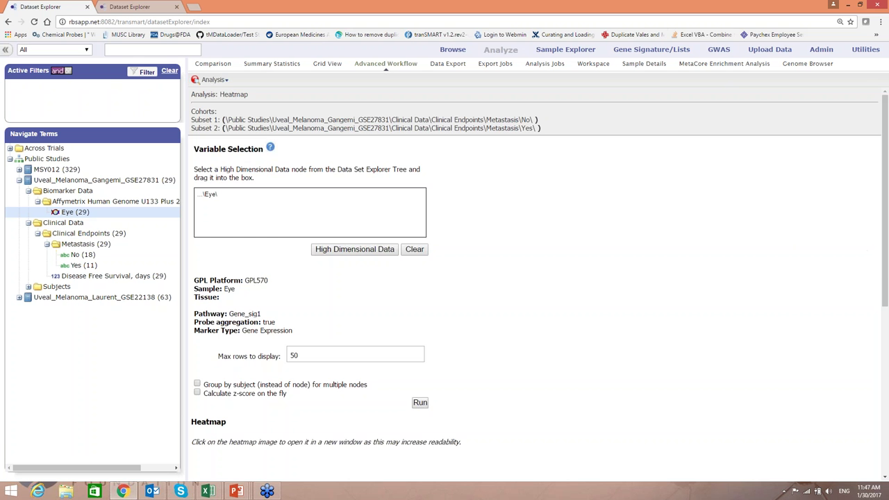
- Scroll down to inspect the five-probe Gangemi Gene_sig1 heatmap, then scroll back up
{"action": "left_click_drag", "start_coordinate": [886, 274], "coordinate": [883, 460]}
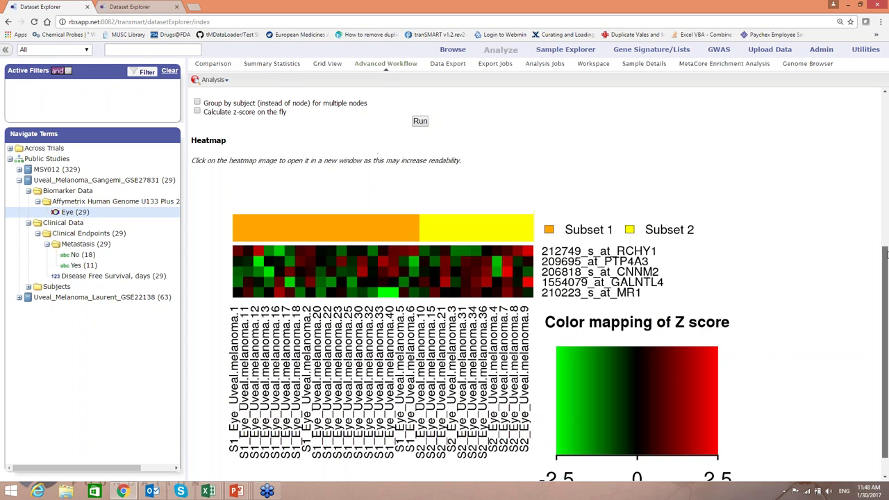
{"action": "left_click_drag", "start_coordinate": [885, 304], "coordinate": [886, 150]}
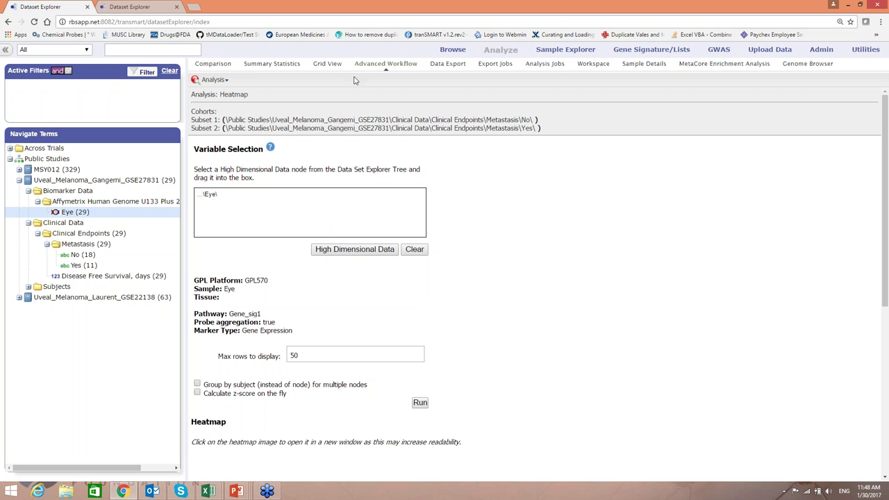
- Clear the old subsets and analysis on the Comparison page
{"action": "left_click", "coordinate": [217, 64]}
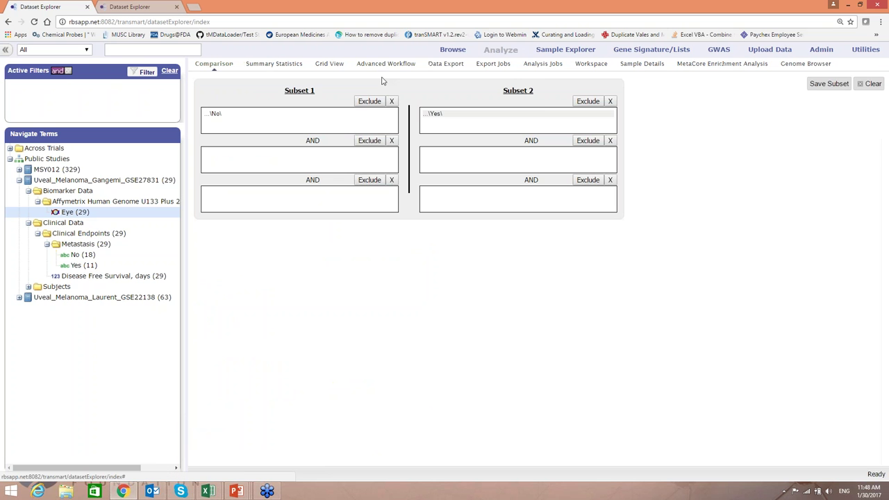
{"action": "left_click", "coordinate": [861, 84]}
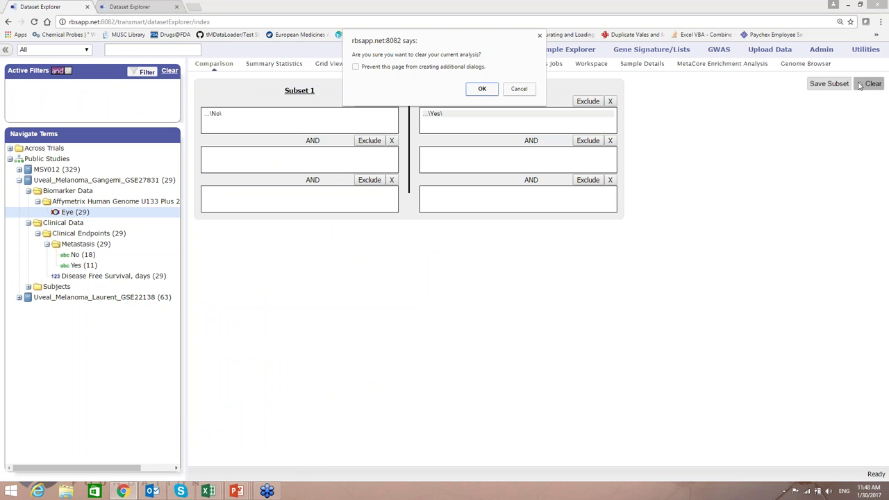
{"action": "left_click", "coordinate": [476, 90]}
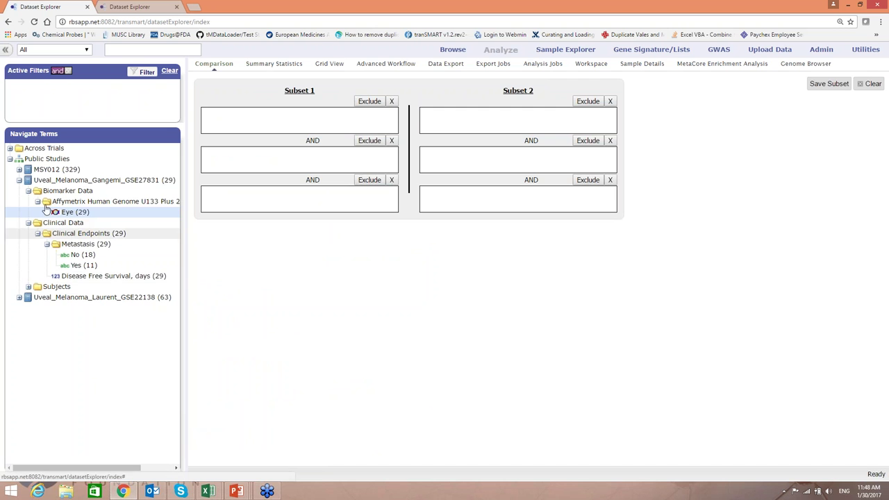
- From the Laurent_GSE22138 study, put Metastasis No into Subset 1 and Metastasis Yes into Subset 2
{"action": "left_click", "coordinate": [20, 180]}
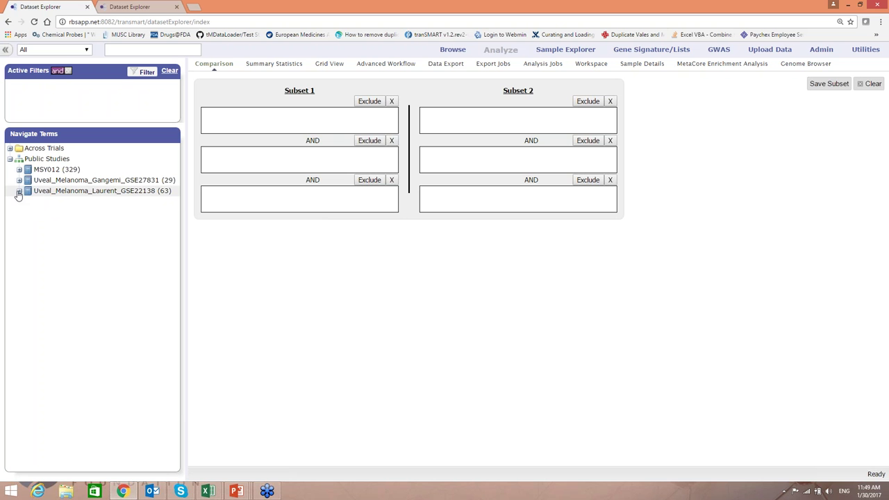
{"action": "left_click", "coordinate": [19, 191]}
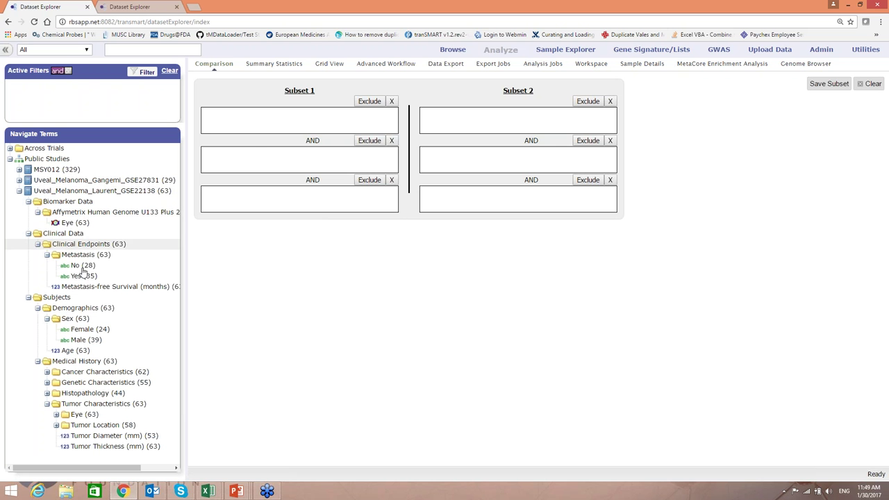
{"action": "left_click_drag", "start_coordinate": [75, 265], "coordinate": [251, 122]}
{"action": "left_click_drag", "start_coordinate": [93, 277], "coordinate": [500, 118]}
- Set up a Logistic Regression with Eye expression as independent variable and Metastasis as outcome
{"action": "left_click", "coordinate": [376, 70]}
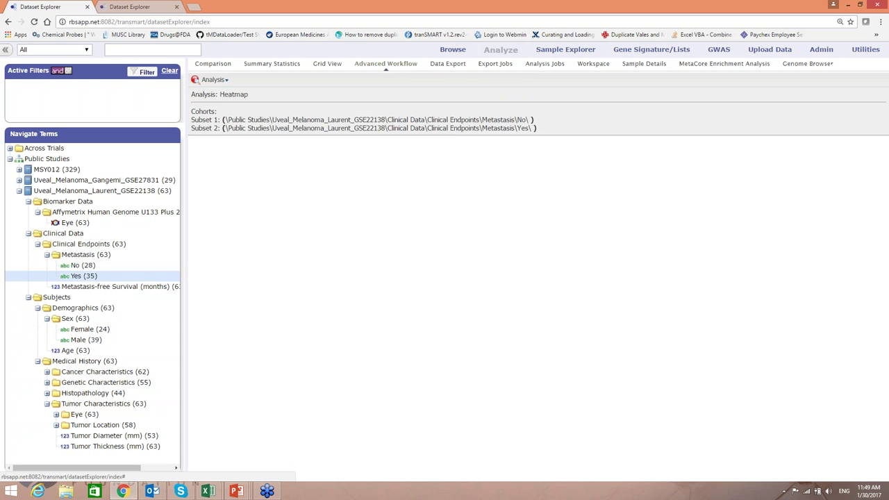
{"action": "left_click", "coordinate": [227, 84]}
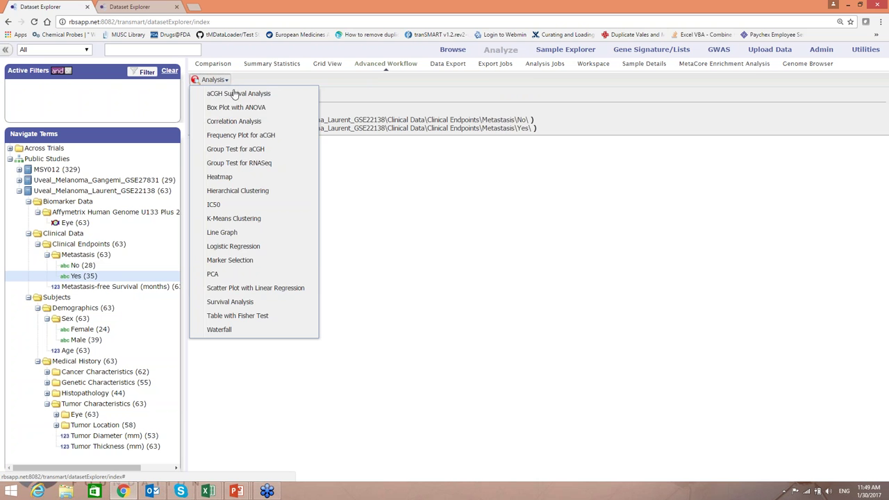
{"action": "left_click", "coordinate": [254, 246]}
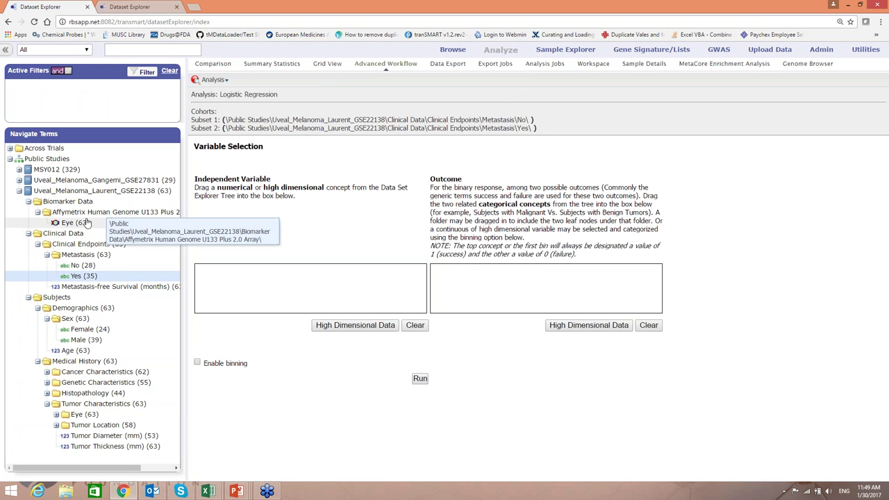
{"action": "left_click_drag", "start_coordinate": [80, 224], "coordinate": [231, 278]}
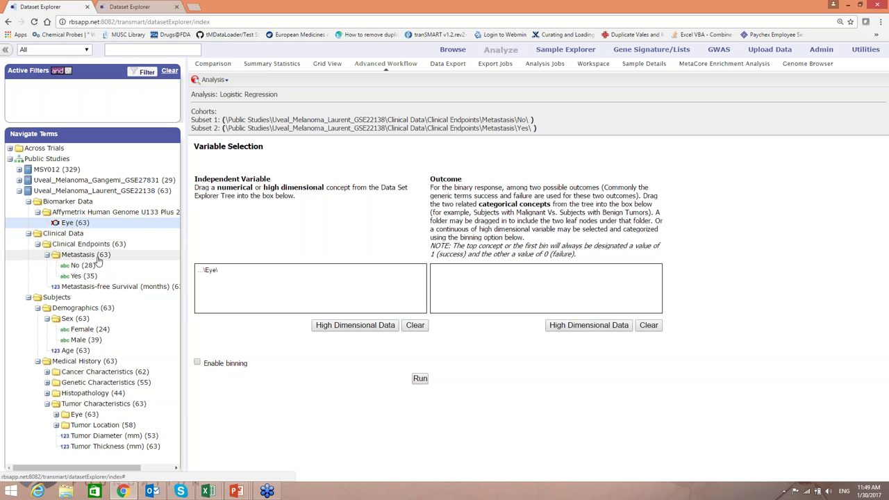
{"action": "left_click_drag", "start_coordinate": [93, 258], "coordinate": [434, 292]}
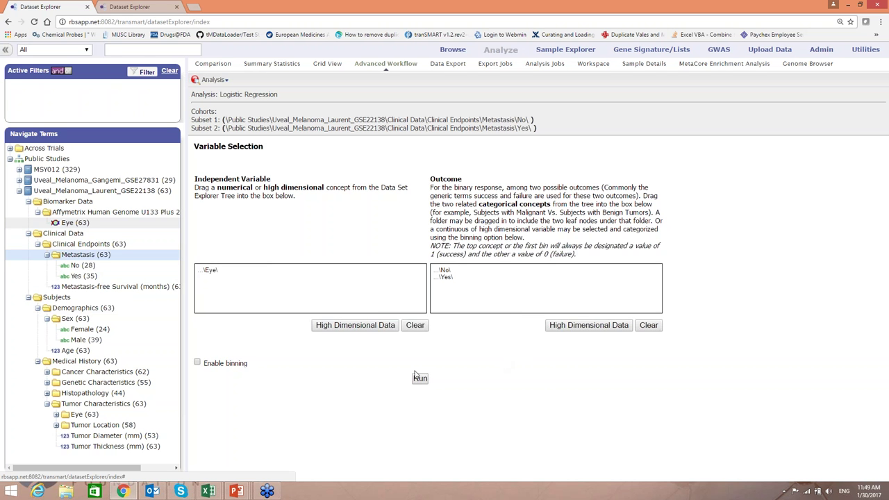
- Run the logistic regression, dismiss the missing-input warning, and return to Comparison
{"action": "left_click", "coordinate": [354, 325]}
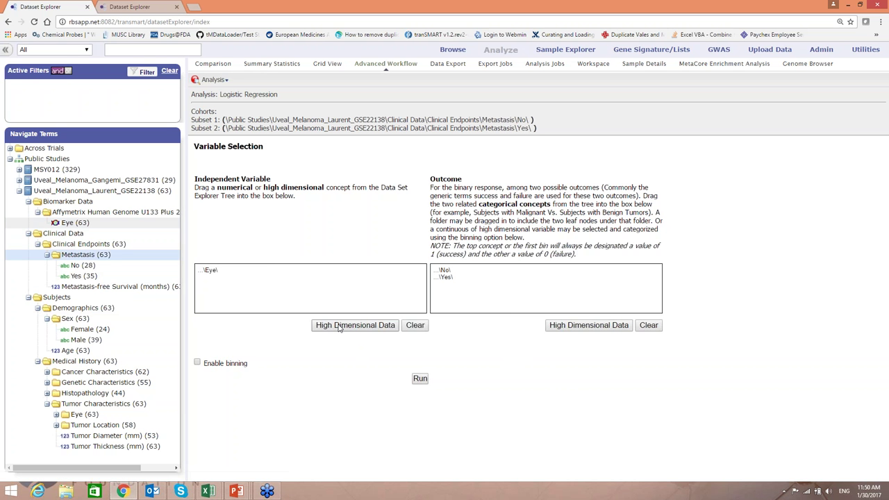
{"action": "key", "text": "Escape"}
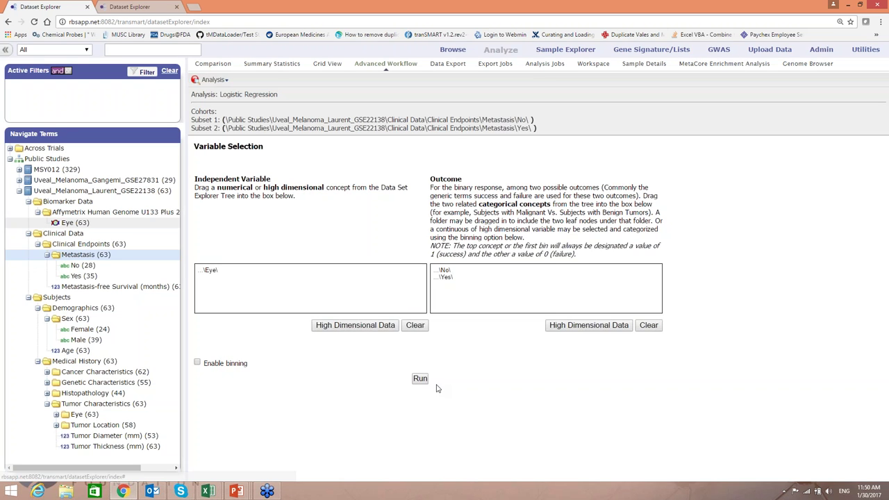
{"action": "left_click", "coordinate": [420, 378]}
{"action": "left_click", "coordinate": [443, 281]}
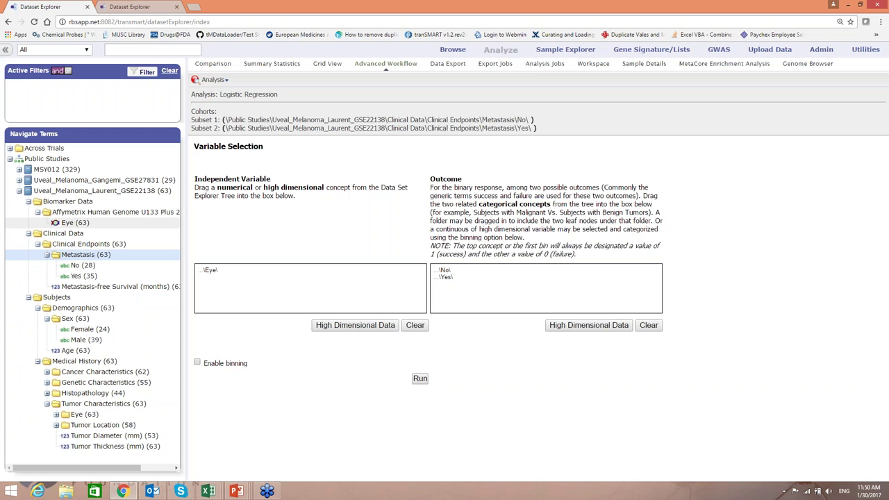
{"action": "left_click", "coordinate": [213, 63]}
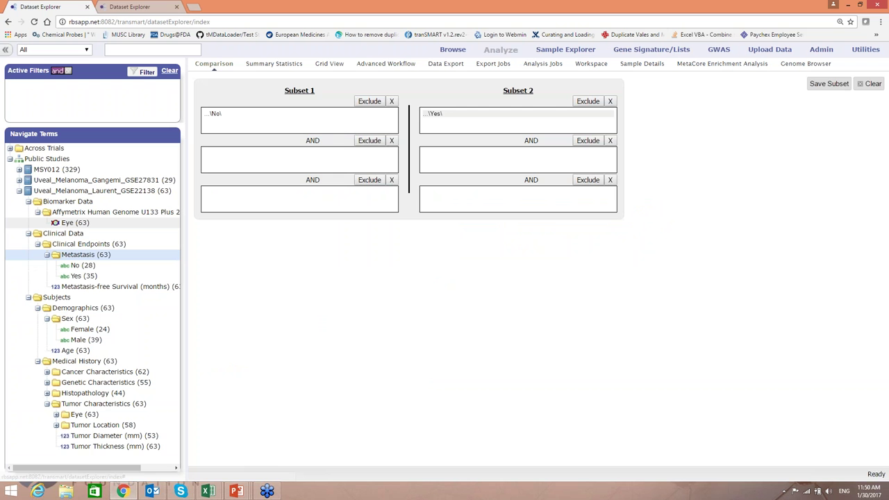
- Clear the subsets and put the whole Laurent study into Subset 1
{"action": "left_click", "coordinate": [869, 83]}
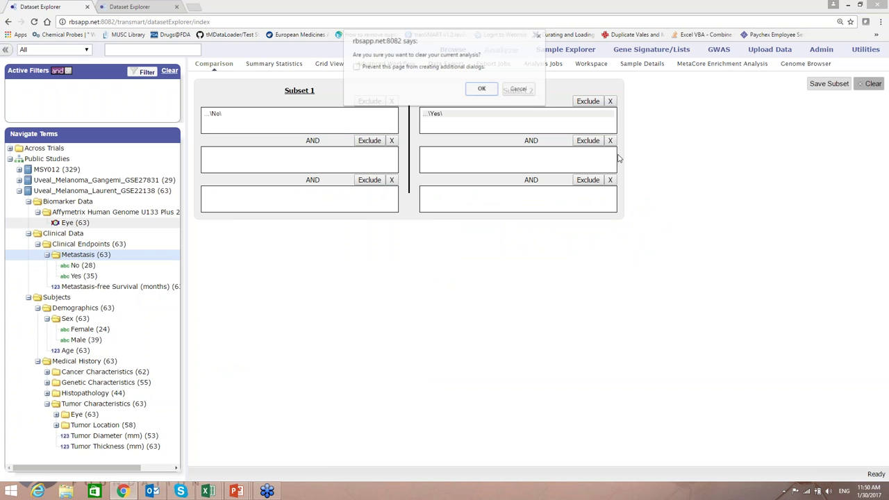
{"action": "left_click", "coordinate": [482, 89]}
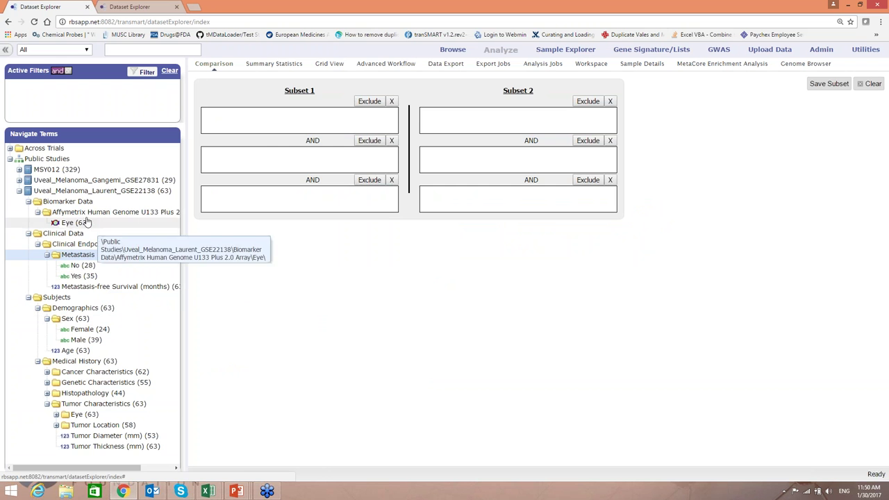
{"action": "left_click_drag", "start_coordinate": [94, 190], "coordinate": [275, 125]}
- Rebuild the Logistic Regression with Eye predicting Metastasis No/Yes, then dismiss the wrong-input warning
{"action": "left_click", "coordinate": [385, 63]}
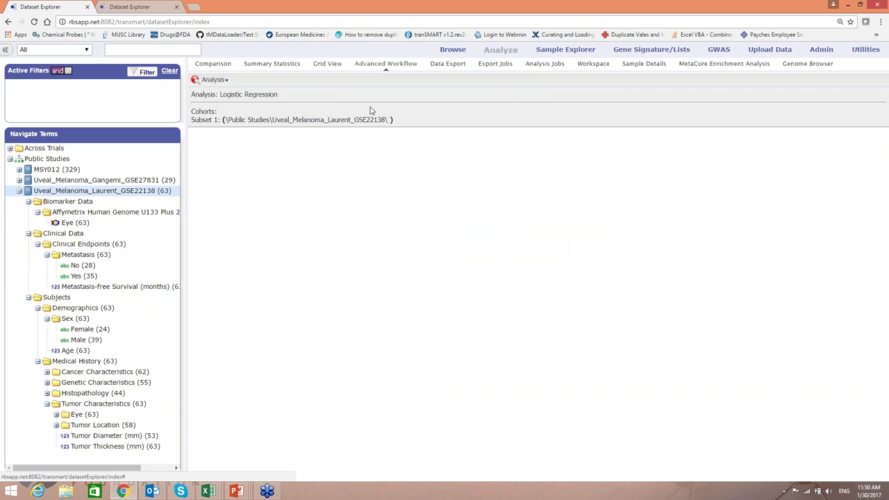
{"action": "left_click", "coordinate": [225, 81]}
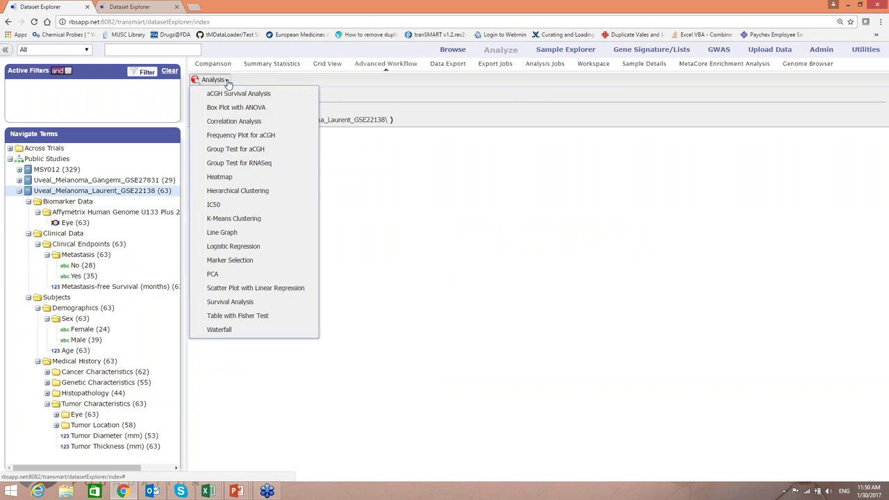
{"action": "left_click", "coordinate": [234, 247]}
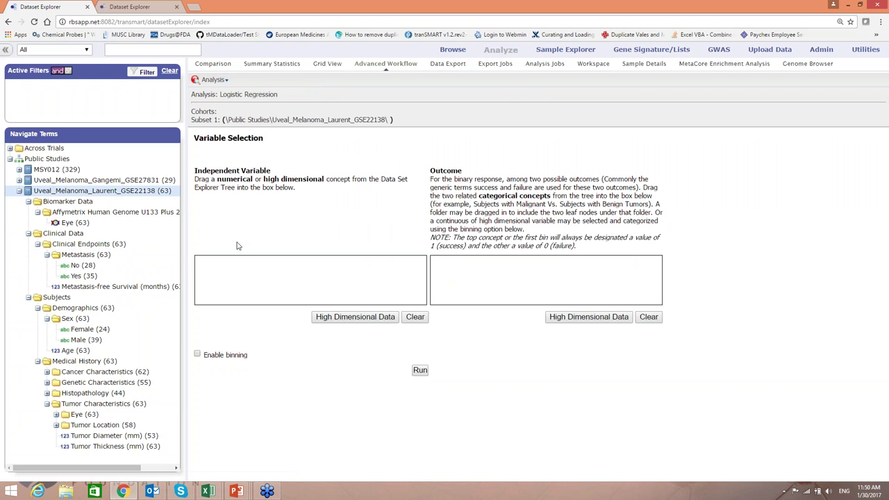
{"action": "left_click_drag", "start_coordinate": [86, 222], "coordinate": [331, 268]}
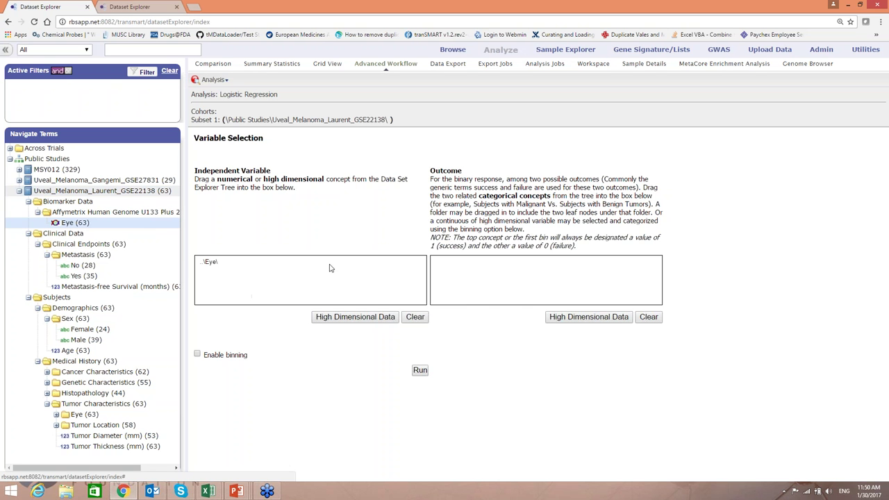
{"action": "left_click_drag", "start_coordinate": [87, 255], "coordinate": [517, 288]}
{"action": "left_click", "coordinate": [420, 371]}
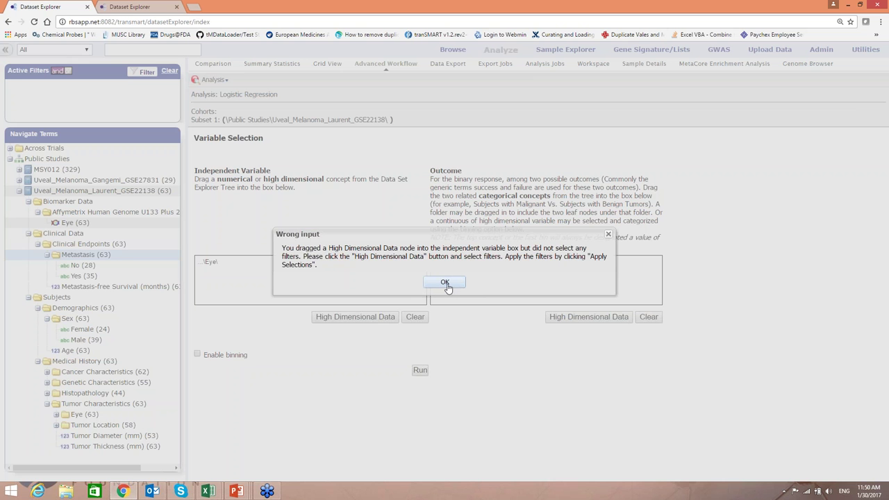
{"action": "left_click", "coordinate": [445, 284]}
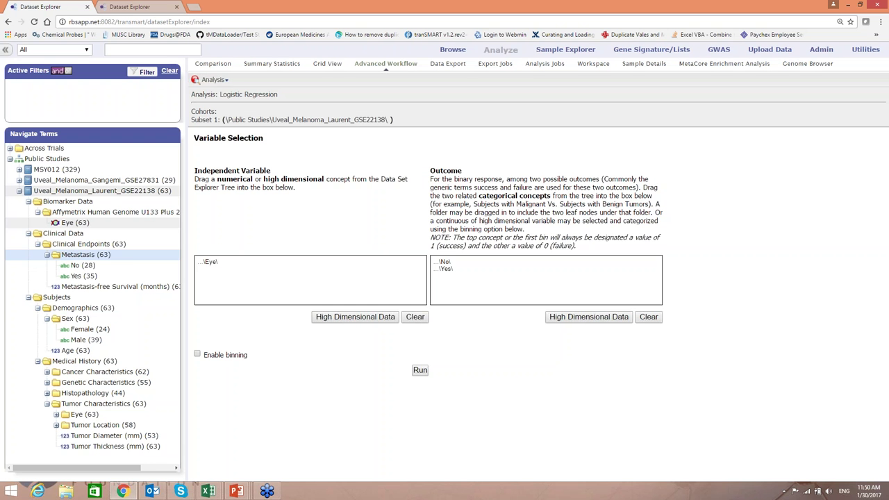
{"action": "left_click", "coordinate": [213, 64]}
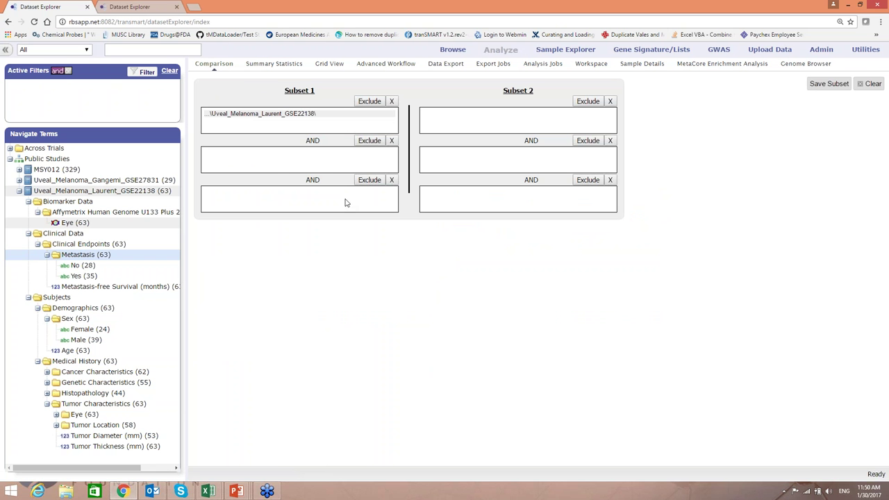
- Clear the analysis and set Subset 1 to the whole Uveal_Melanoma_Laurent_GSE22138 study again
{"action": "left_click", "coordinate": [387, 66]}
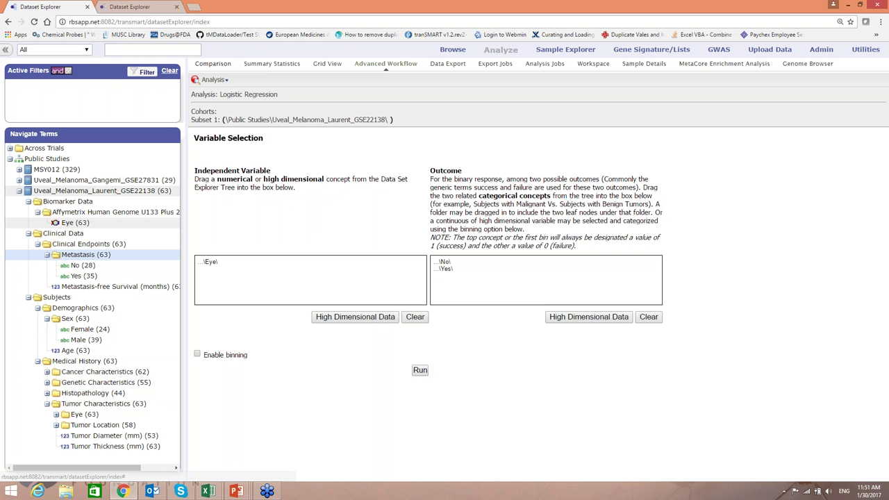
{"action": "left_click", "coordinate": [213, 64]}
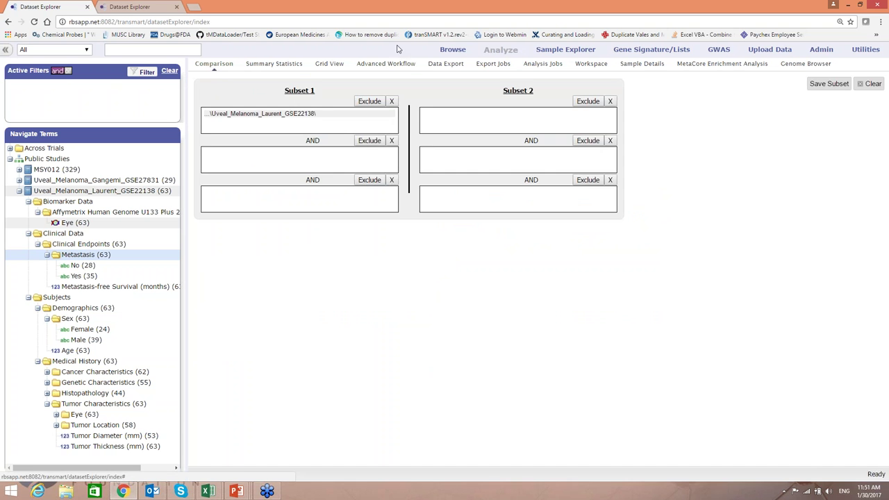
{"action": "left_click", "coordinate": [867, 84]}
{"action": "left_click", "coordinate": [486, 90]}
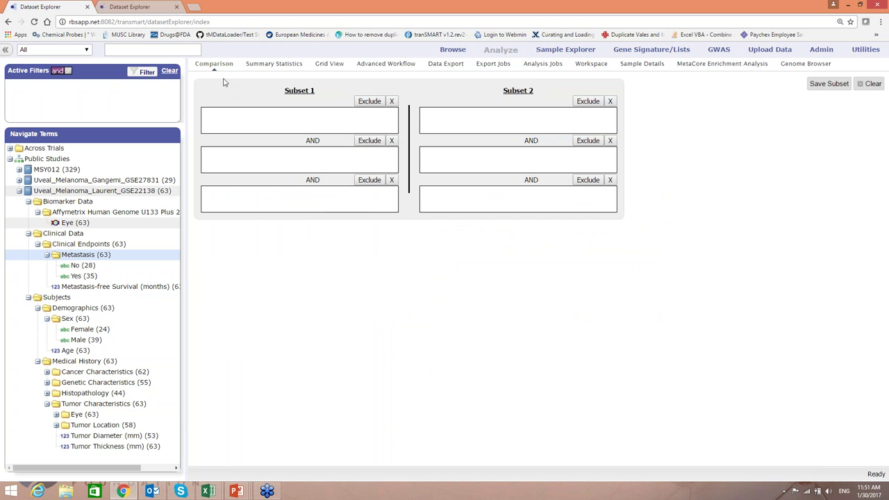
{"action": "left_click_drag", "start_coordinate": [80, 194], "coordinate": [239, 124]}
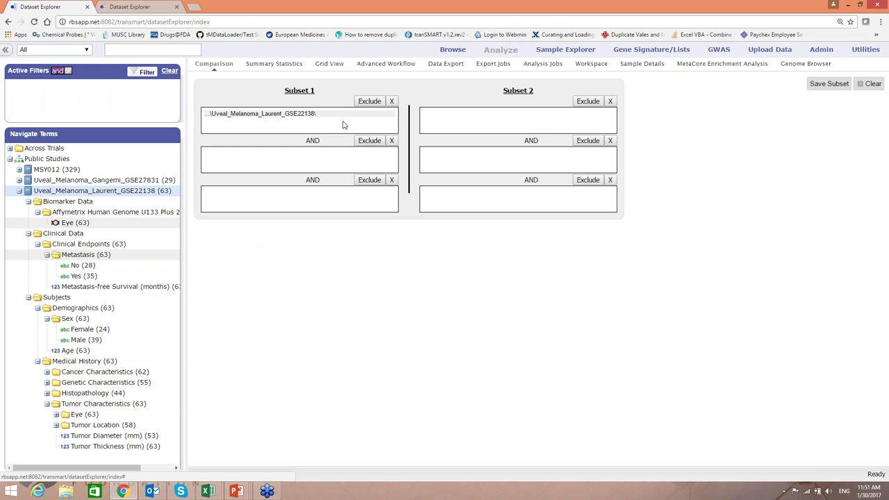
{"action": "left_click", "coordinate": [386, 64]}
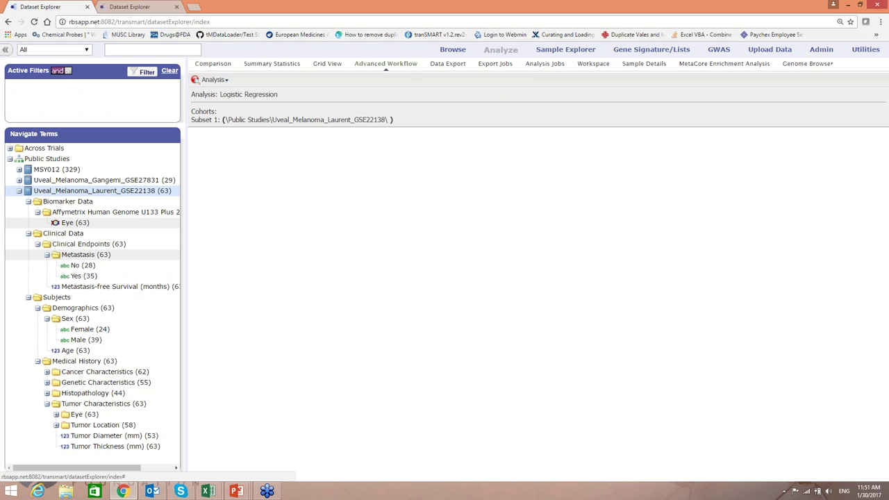
- Set up Scatter Plot with Linear Regression: Metastasis-free Survival (months) against Eye expression, with gene search open
{"action": "left_click", "coordinate": [228, 81]}
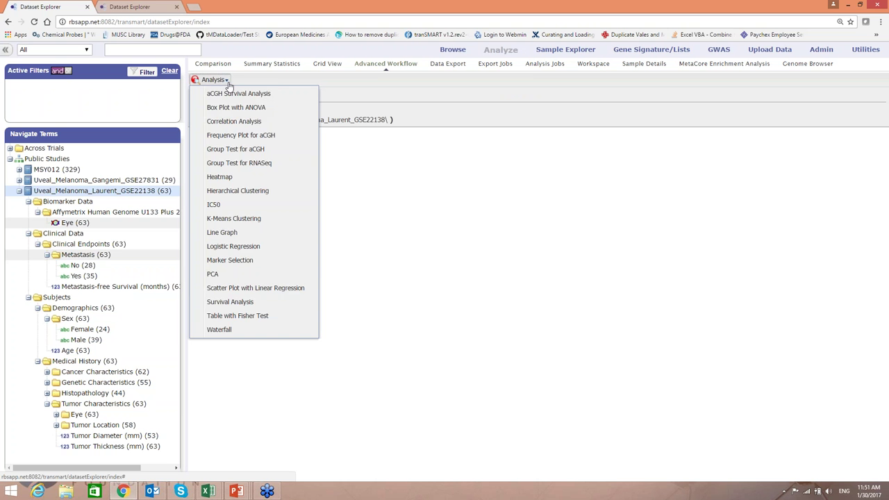
{"action": "left_click", "coordinate": [271, 289]}
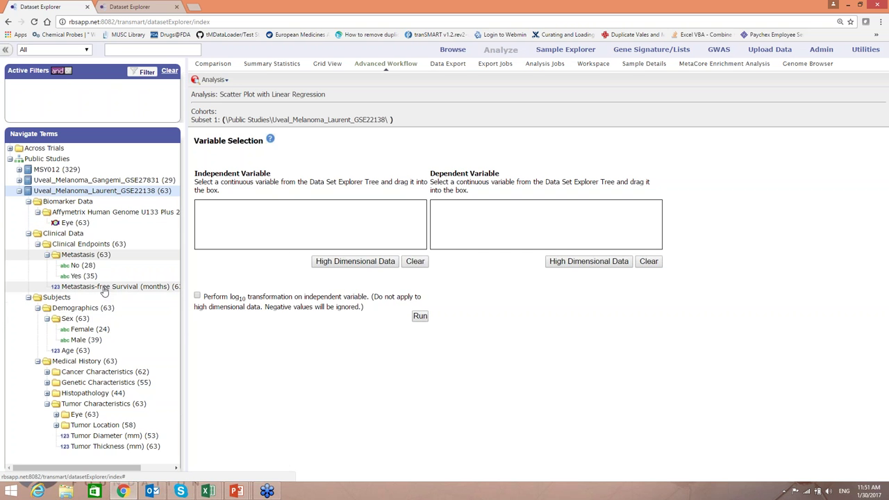
{"action": "left_click_drag", "start_coordinate": [104, 292], "coordinate": [309, 230]}
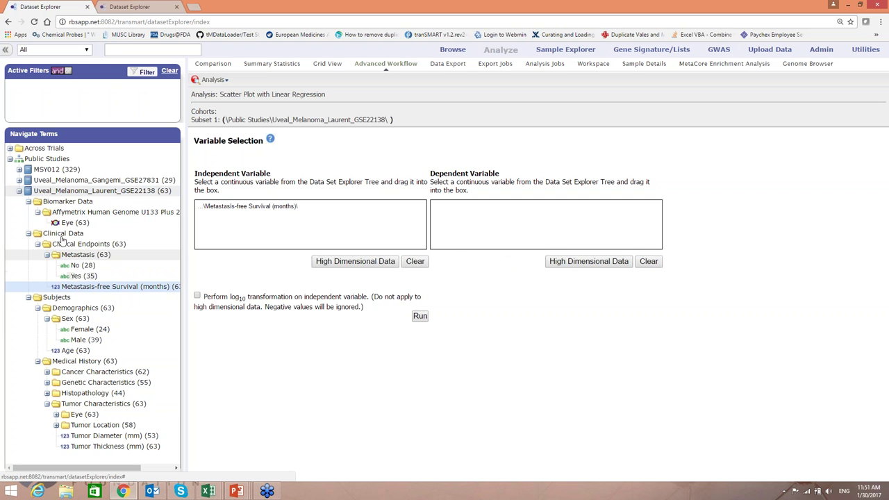
{"action": "left_click_drag", "start_coordinate": [67, 222], "coordinate": [479, 233]}
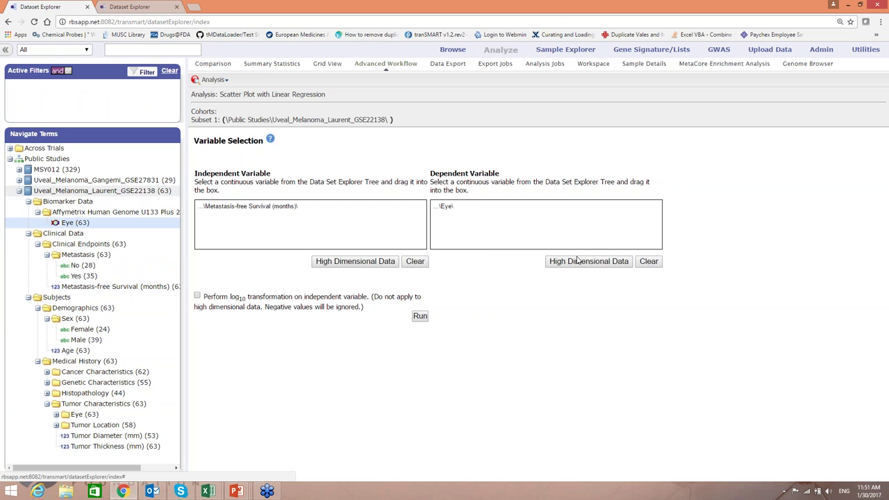
{"action": "left_click", "coordinate": [577, 262]}
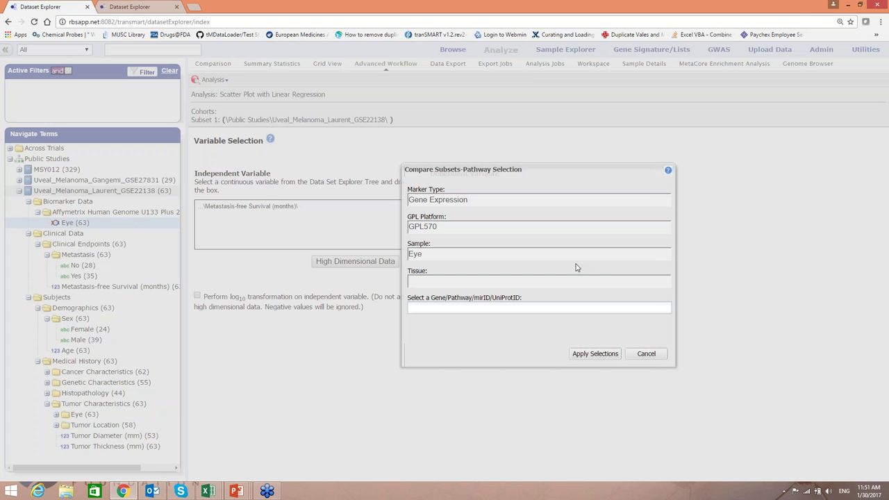
{"action": "left_click", "coordinate": [479, 308]}
- Select gene PTP4A3 for the Eye data, apply it, and run the scatter plot regression
{"action": "type", "text": "PTP"}
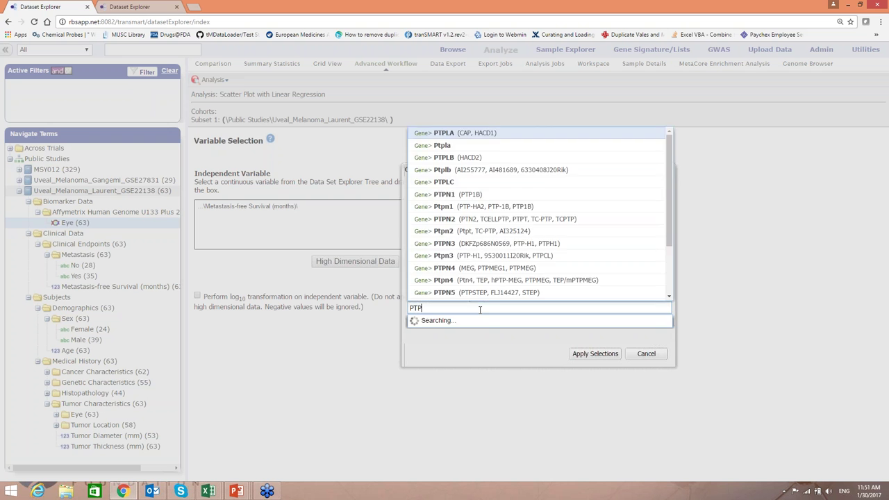
{"action": "type", "text": "A"}
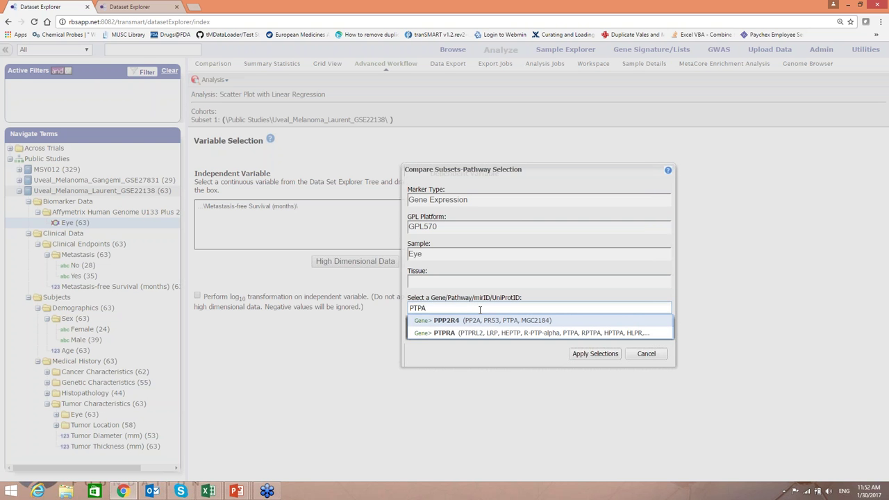
{"action": "type", "text": "3"}
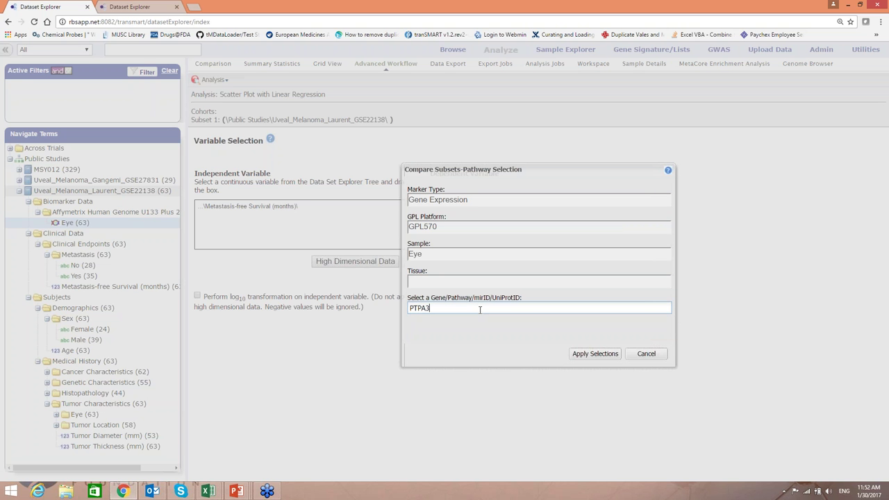
{"action": "key", "text": "BackSpace"}
{"action": "key", "text": "BackSpace"}
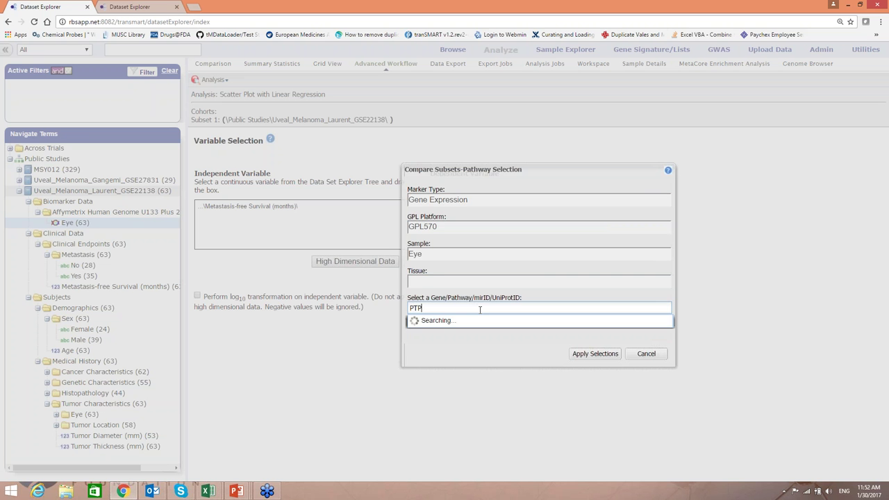
{"action": "type", "text": "4A"}
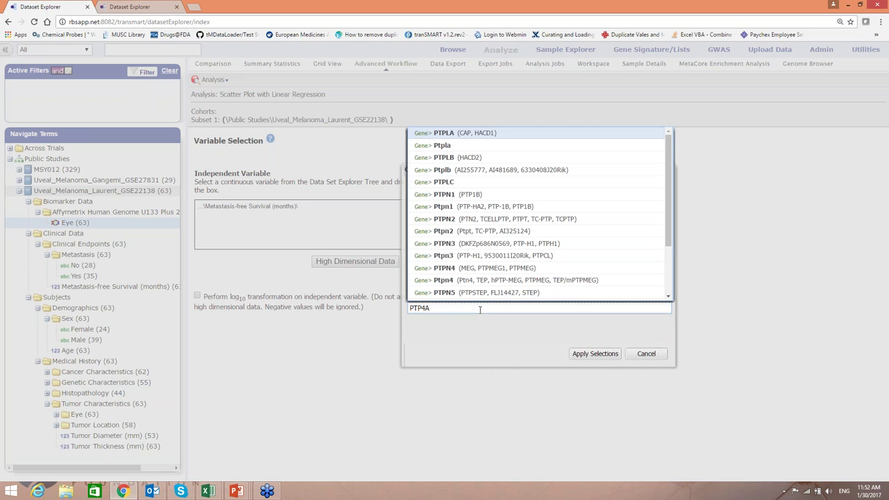
{"action": "type", "text": "3"}
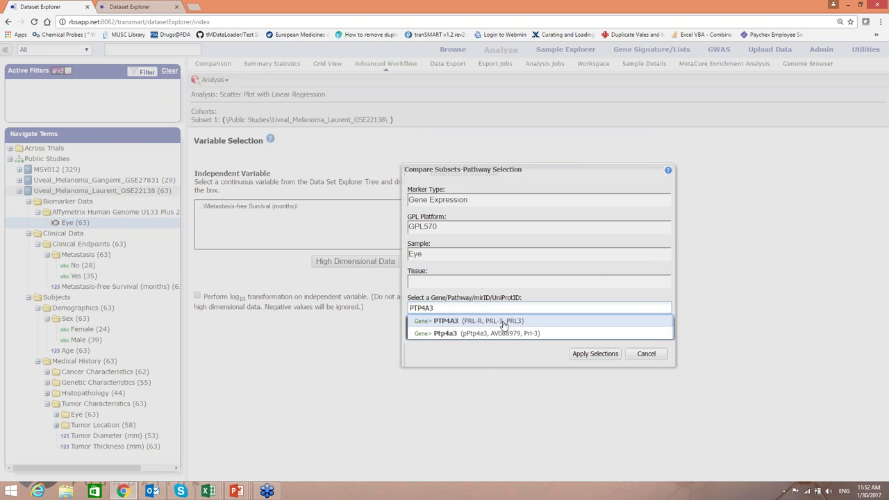
{"action": "left_click", "coordinate": [504, 324]}
{"action": "left_click", "coordinate": [589, 354]}
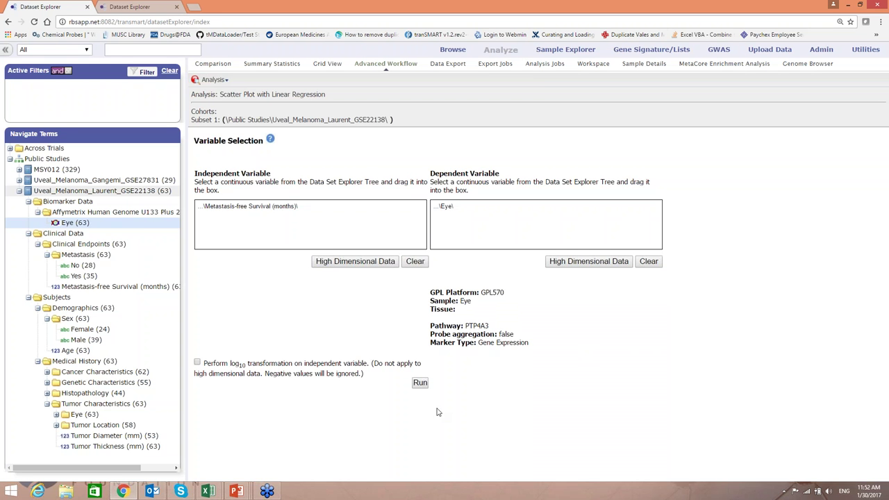
{"action": "left_click", "coordinate": [420, 383]}
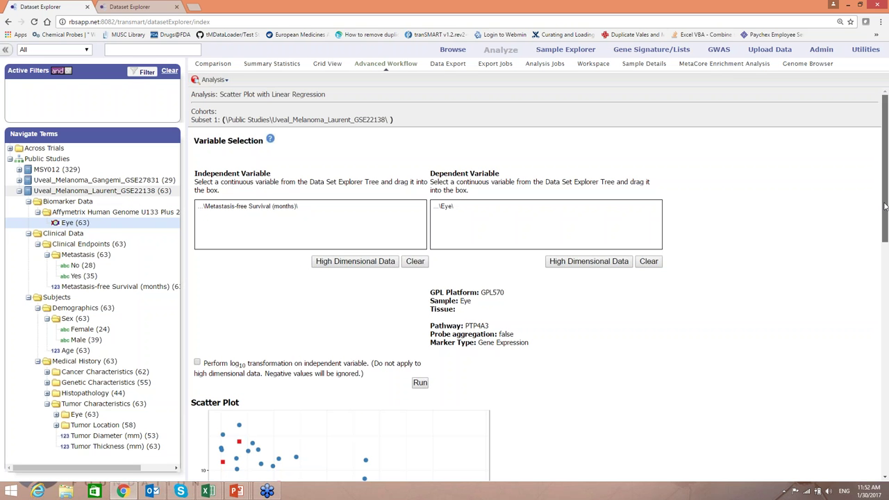
- Scroll through the PTP4A3 scatter plot and Linear Regression Result tables, then go back to Comparison
{"action": "left_click_drag", "start_coordinate": [885, 224], "coordinate": [887, 427]}
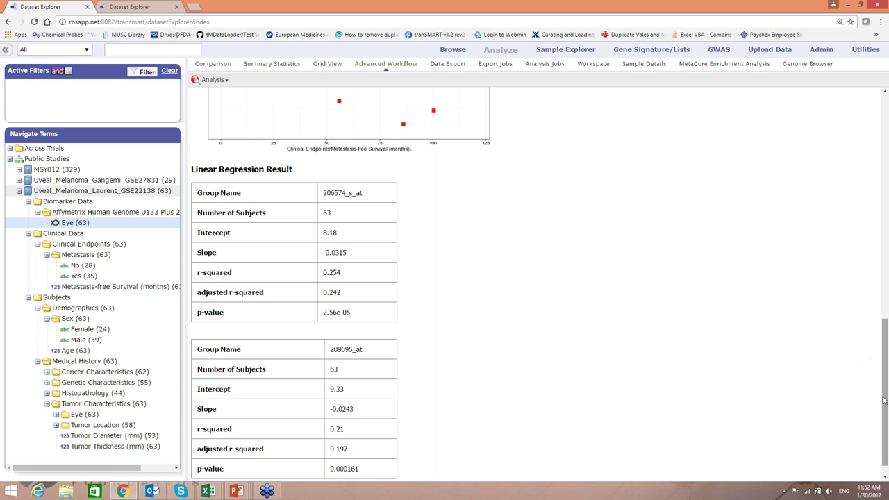
{"action": "left_click_drag", "start_coordinate": [884, 400], "coordinate": [872, 315]}
{"action": "scroll", "coordinate": [872, 314], "scroll_direction": "up", "scroll_amount": 5}
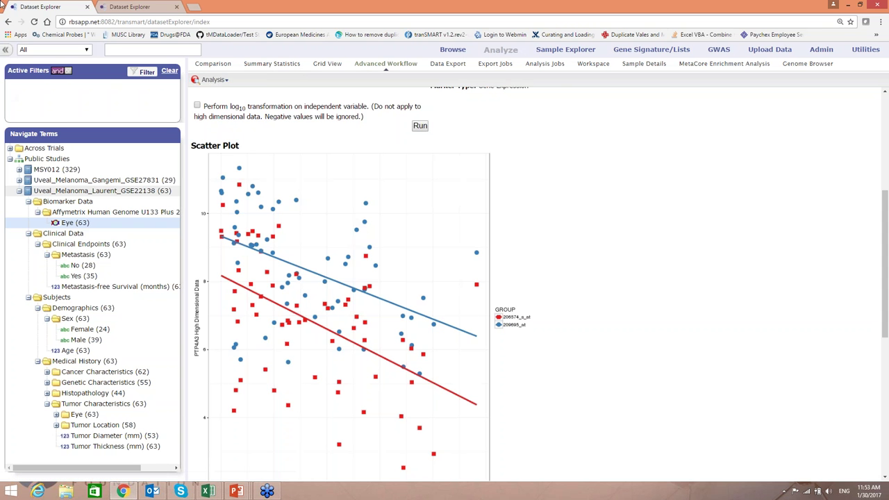
{"action": "left_click", "coordinate": [214, 65]}
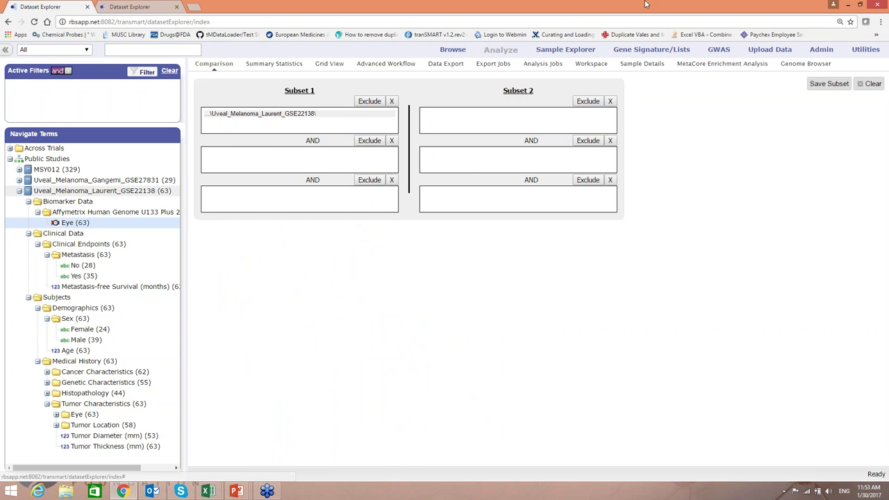
- Reset the analysis and re-add the Uveal_Melanoma_Laurent_GSE22138 study as Subset 1
{"action": "left_click", "coordinate": [868, 84]}
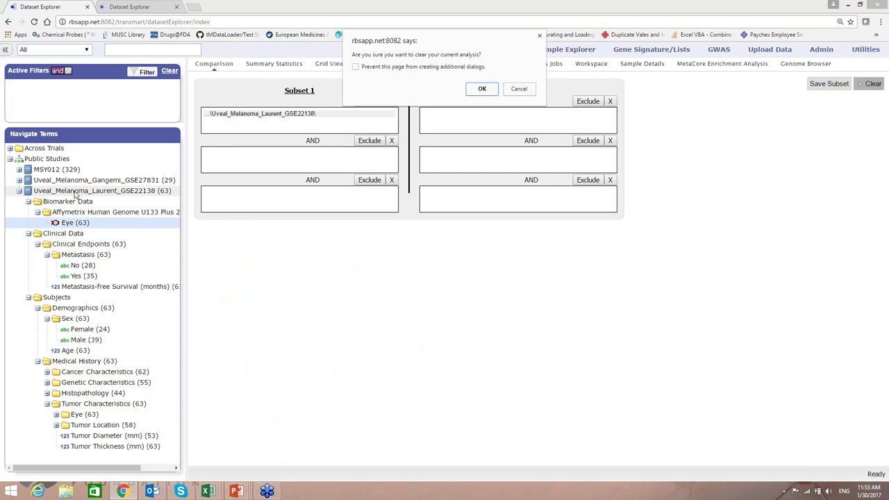
{"action": "left_click", "coordinate": [479, 89]}
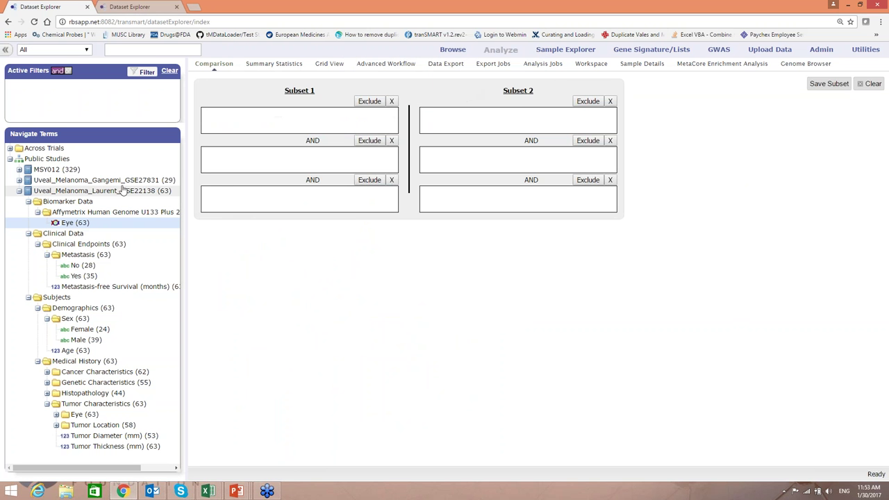
{"action": "left_click_drag", "start_coordinate": [89, 197], "coordinate": [248, 121]}
{"action": "left_click", "coordinate": [375, 64]}
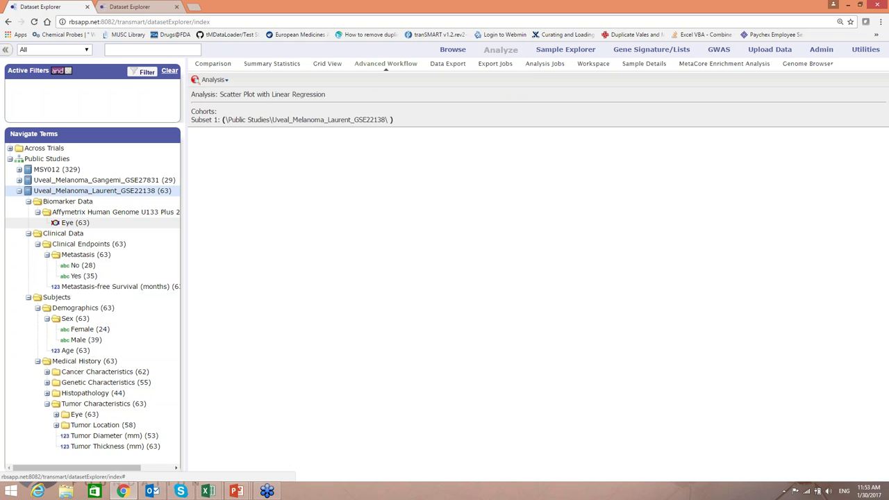
- Set up Survival Analysis with Metastasis-free Survival (months) as time and Chromosome 3 Status as category
{"action": "left_click", "coordinate": [229, 80]}
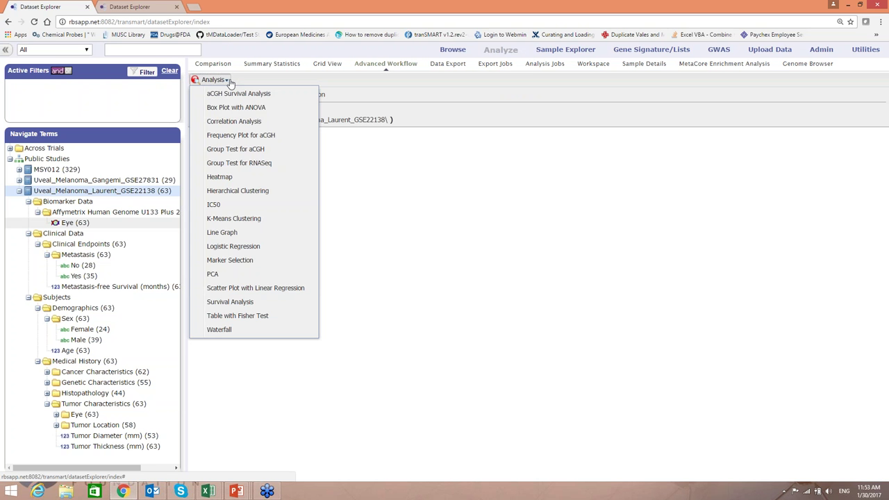
{"action": "left_click", "coordinate": [230, 302]}
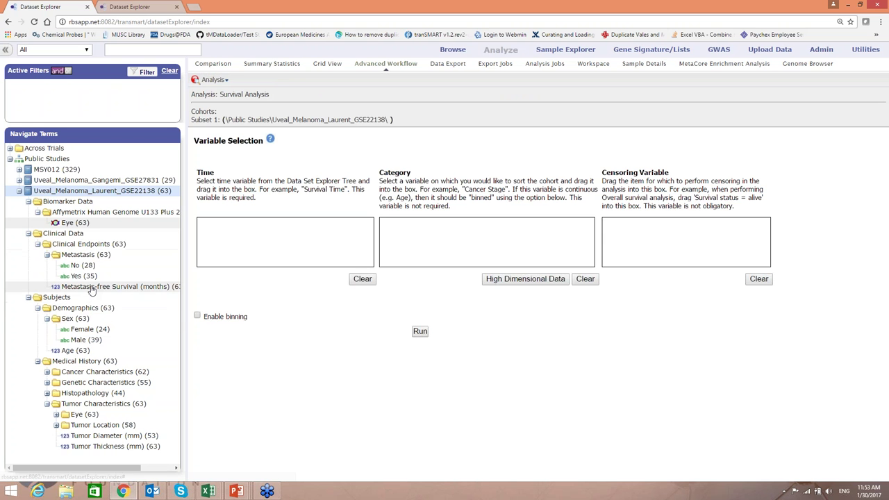
{"action": "left_click_drag", "start_coordinate": [90, 286], "coordinate": [207, 245]}
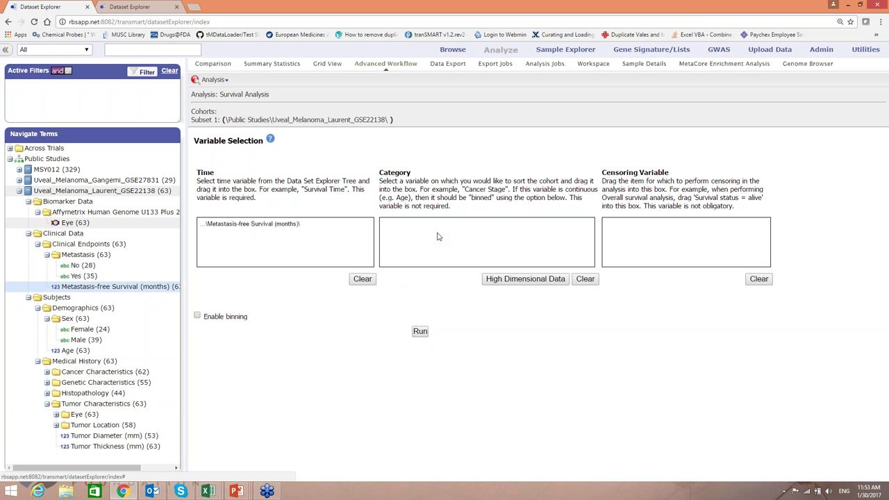
{"action": "left_click", "coordinate": [47, 382]}
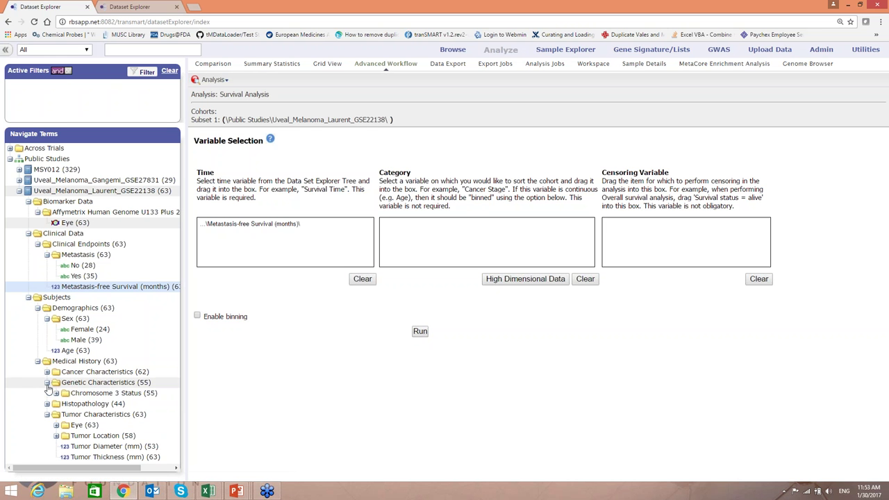
{"action": "left_click", "coordinate": [56, 393]}
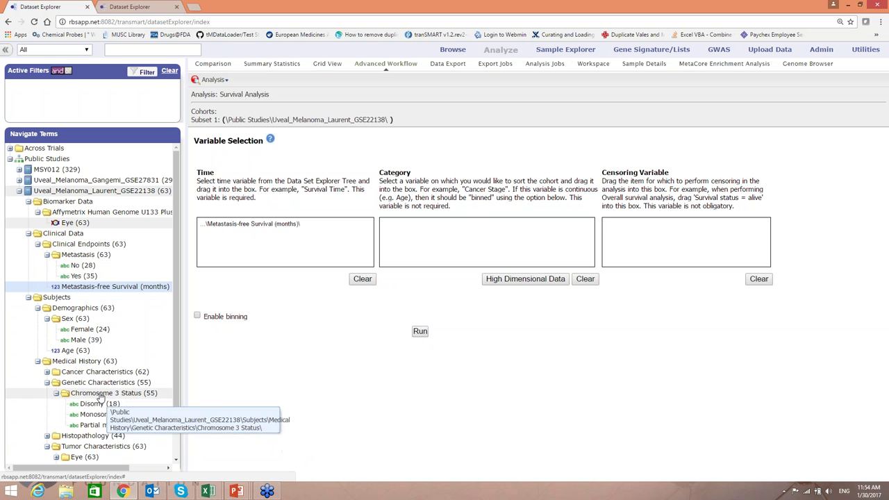
{"action": "left_click_drag", "start_coordinate": [121, 394], "coordinate": [396, 246]}
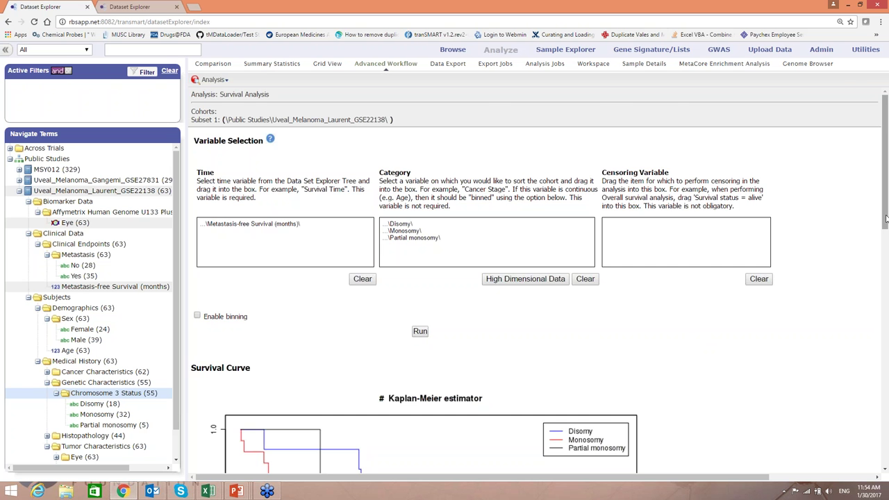
{"action": "left_click_drag", "start_coordinate": [885, 229], "coordinate": [886, 328]}
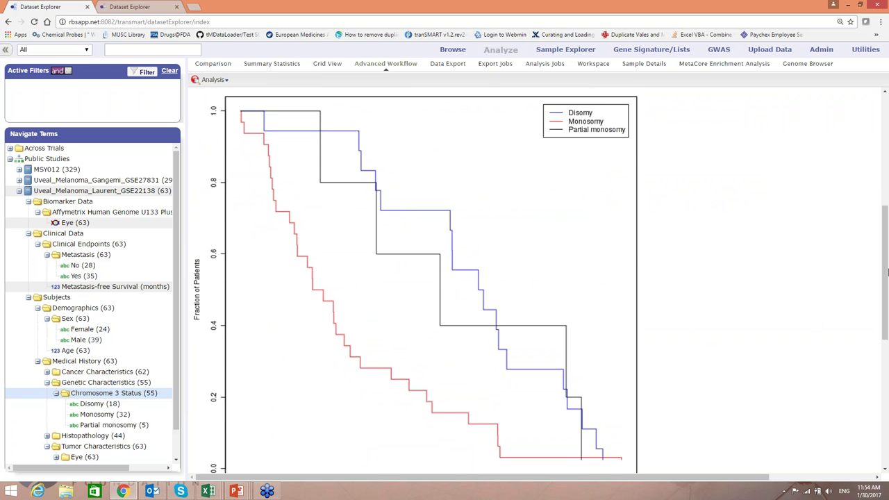
{"action": "mouse_move", "coordinate": [886, 286]}
{"action": "left_mouse_down"}
{"action": "mouse_move", "coordinate": [886, 271]}
{"action": "mouse_move", "coordinate": [887, 298]}
{"action": "left_mouse_up"}
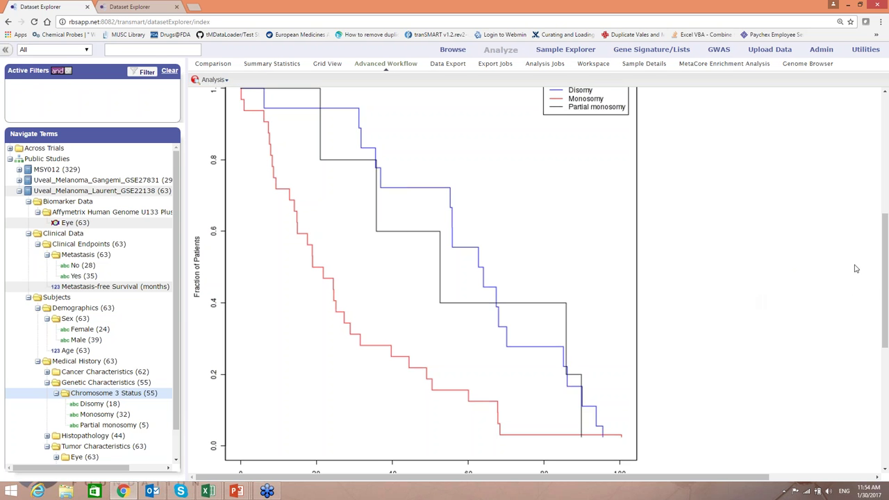
{"action": "scroll", "coordinate": [882, 312], "scroll_direction": "down", "scroll_amount": 2}
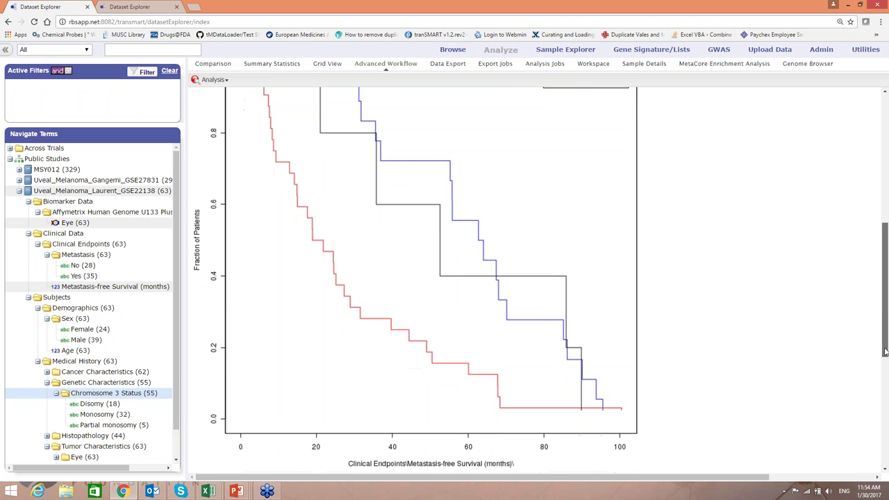
{"action": "scroll", "coordinate": [886, 375], "scroll_direction": "down", "scroll_amount": 3}
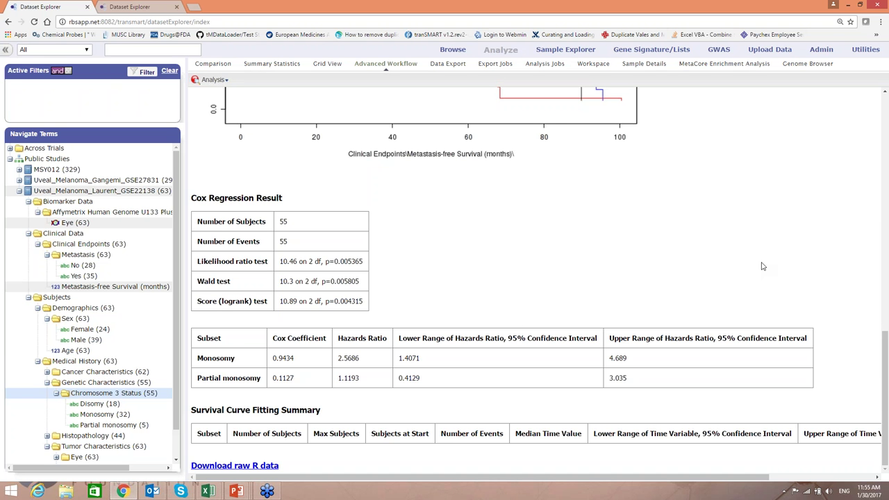
{"action": "scroll", "coordinate": [887, 308], "scroll_direction": "up", "scroll_amount": 1}
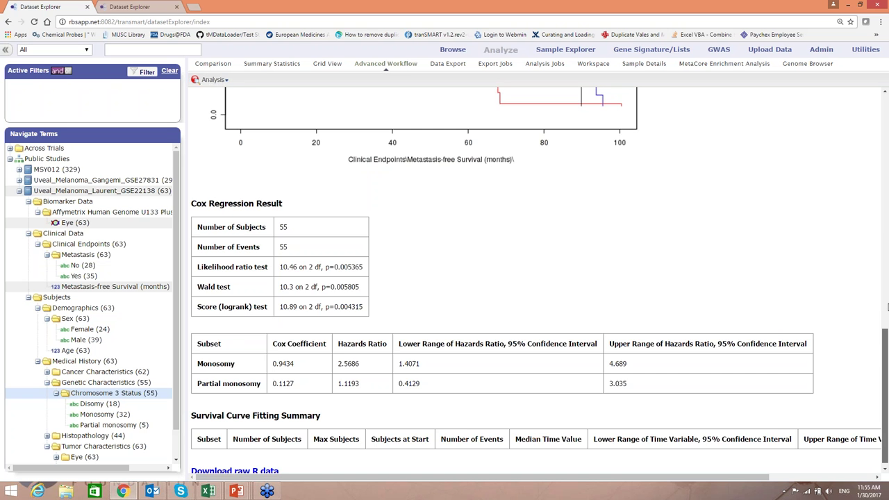
{"action": "left_click", "coordinate": [887, 308]}
{"action": "scroll", "coordinate": [887, 307], "scroll_direction": "up", "scroll_amount": 5}
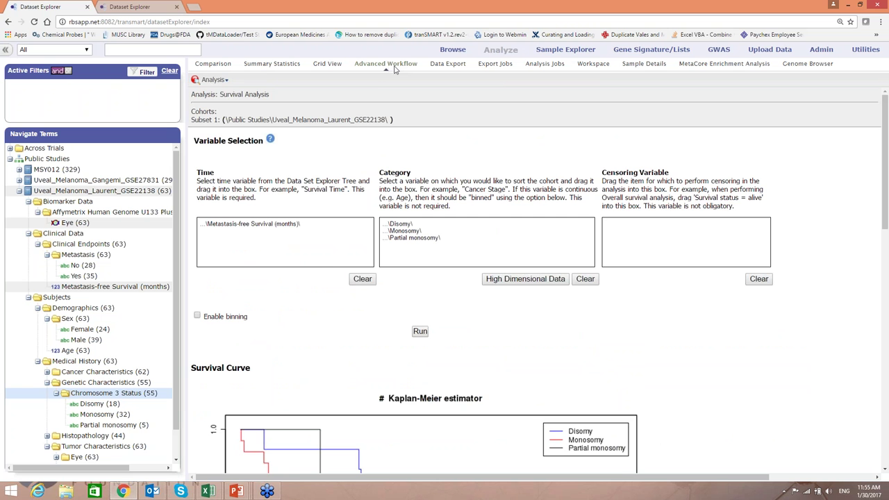
- Switch to a Waterfall analysis using Tumor Diameter (mm) as its variable
{"action": "left_click", "coordinate": [229, 81]}
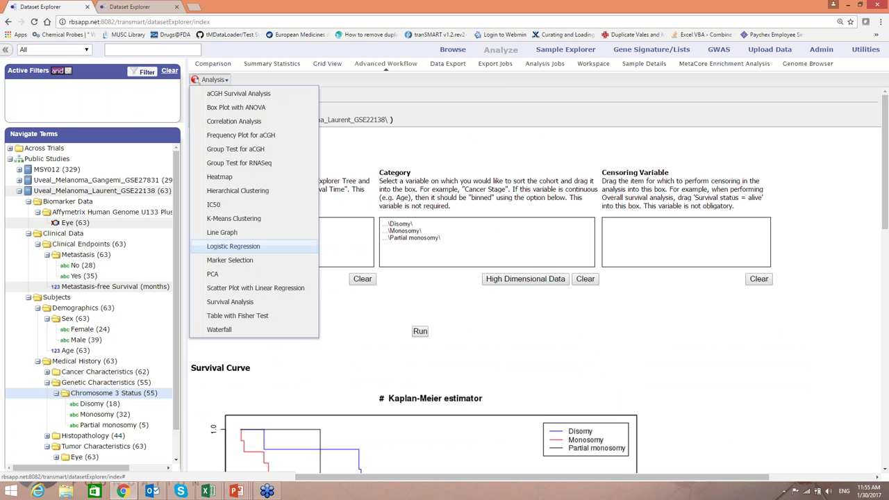
{"action": "left_click", "coordinate": [226, 331]}
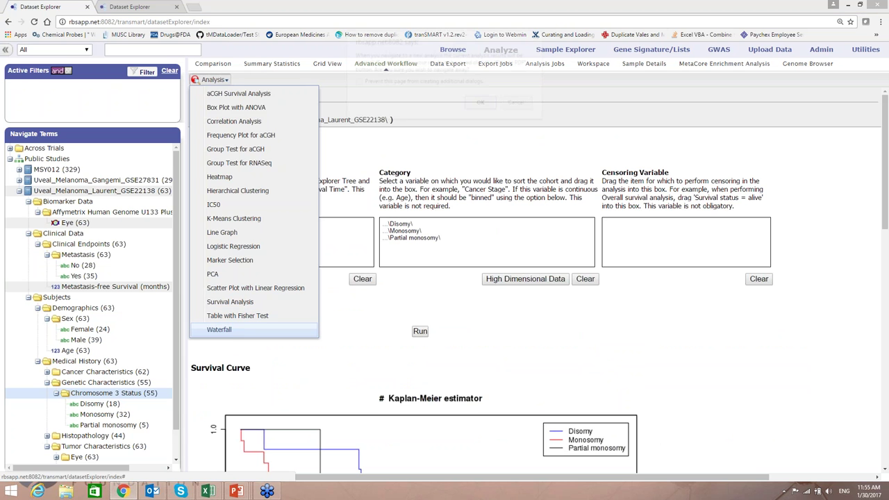
{"action": "left_click", "coordinate": [482, 107]}
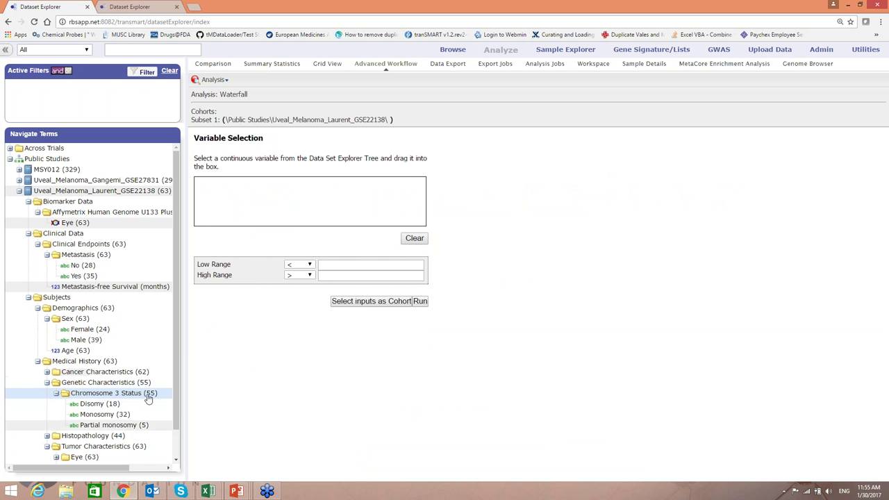
{"action": "scroll", "coordinate": [104, 444], "scroll_direction": "down", "scroll_amount": 1}
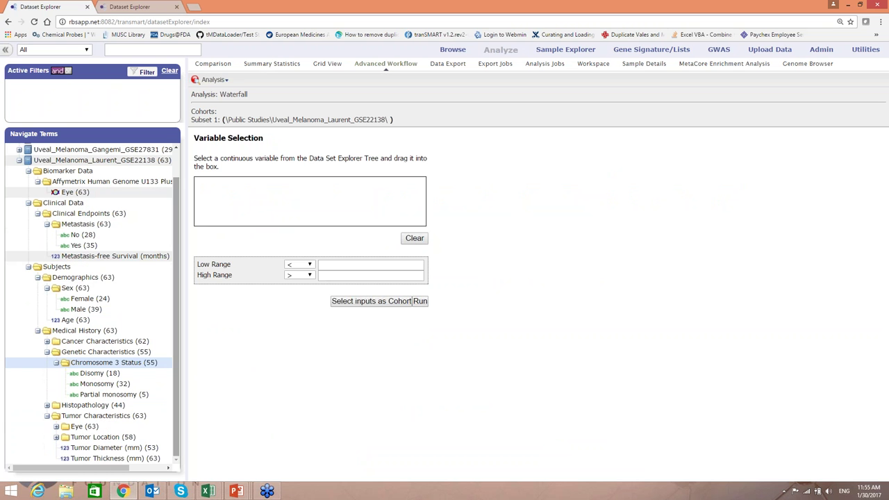
{"action": "left_click_drag", "start_coordinate": [101, 451], "coordinate": [226, 216]}
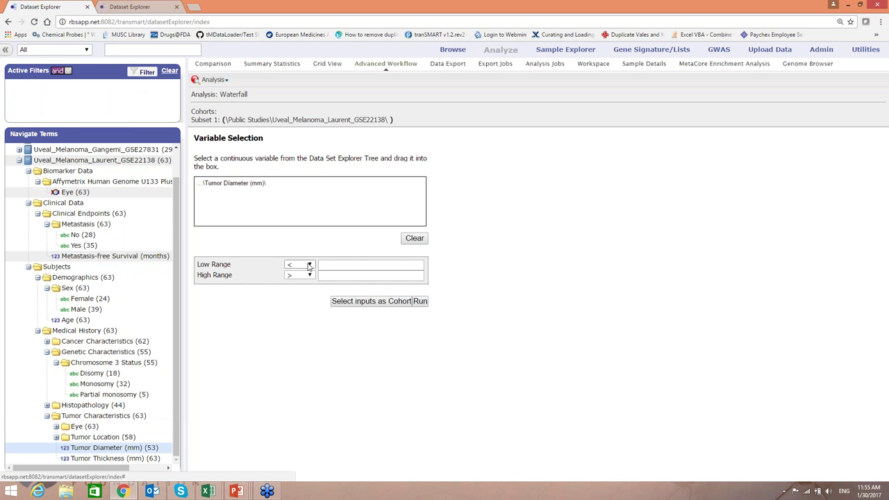
- Set the Waterfall Low Range to 12 and High Range to 17
{"action": "left_click", "coordinate": [348, 261]}
{"action": "type", "text": "12"}
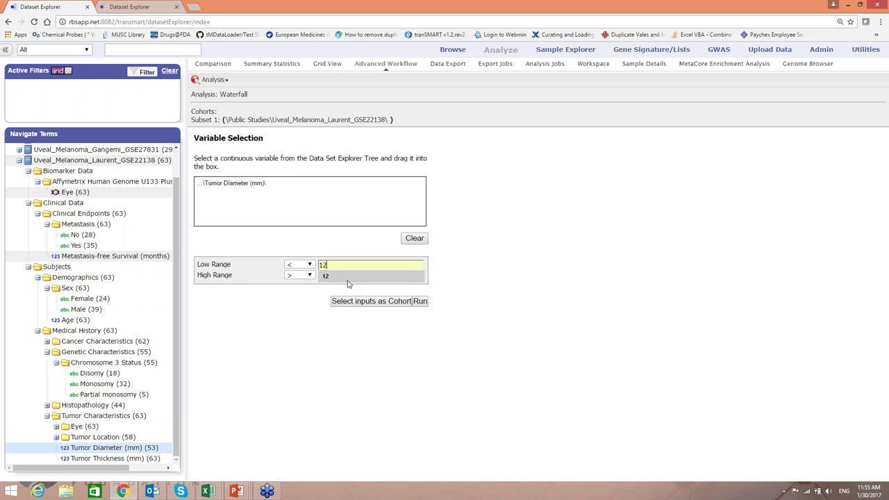
{"action": "left_click", "coordinate": [344, 277]}
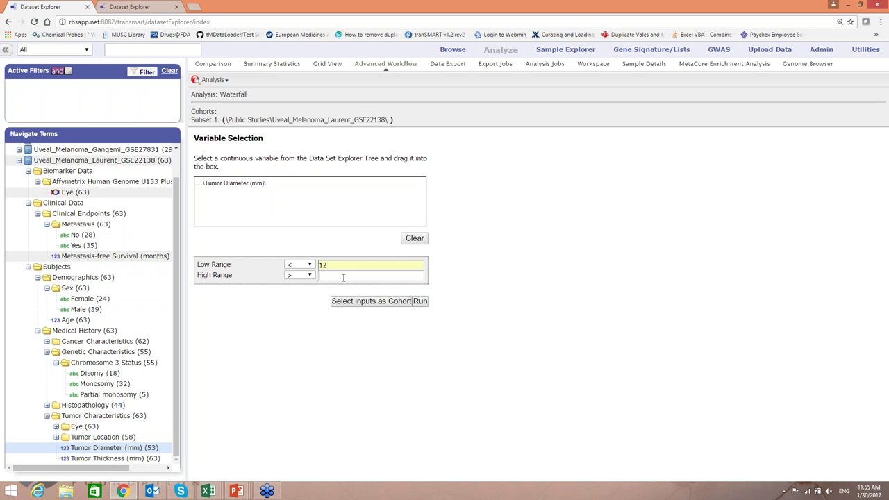
{"action": "left_click", "coordinate": [343, 276]}
{"action": "type", "text": "17"}
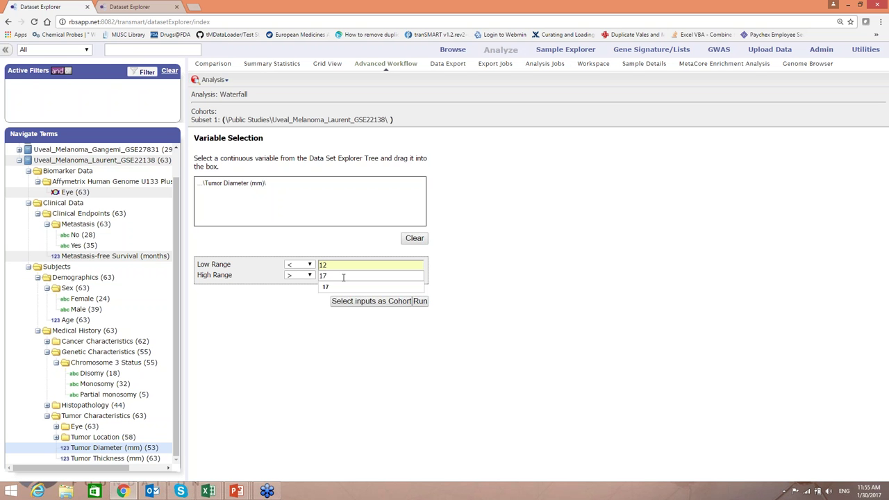
{"action": "left_click", "coordinate": [550, 305]}
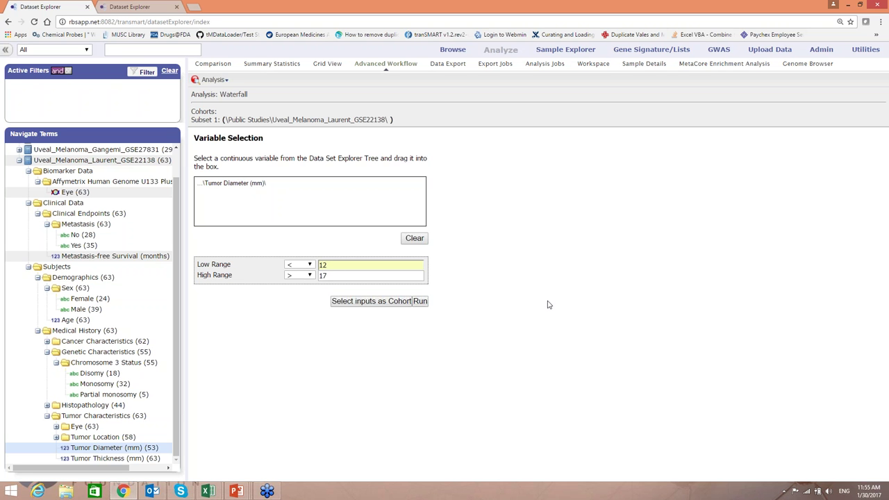
- Run the Waterfall analysis and scroll through the Tumor Diameter (mm) plot's LOW, BASE and HIGH groups
{"action": "left_click", "coordinate": [420, 301]}
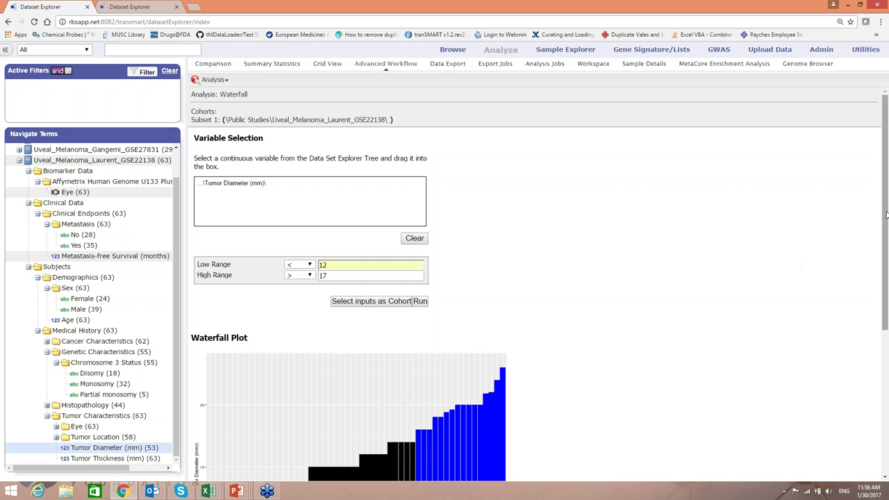
{"action": "left_click_drag", "start_coordinate": [886, 215], "coordinate": [886, 347]}
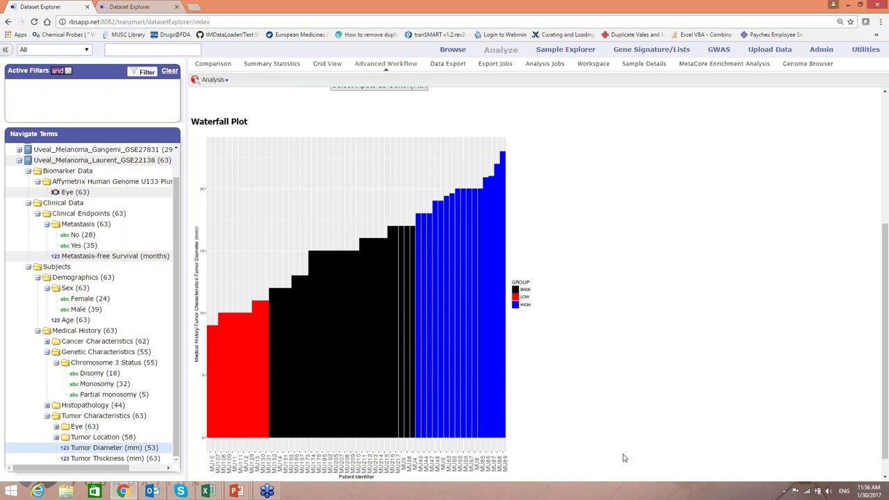
{"action": "left_click_drag", "start_coordinate": [884, 400], "coordinate": [885, 414]}
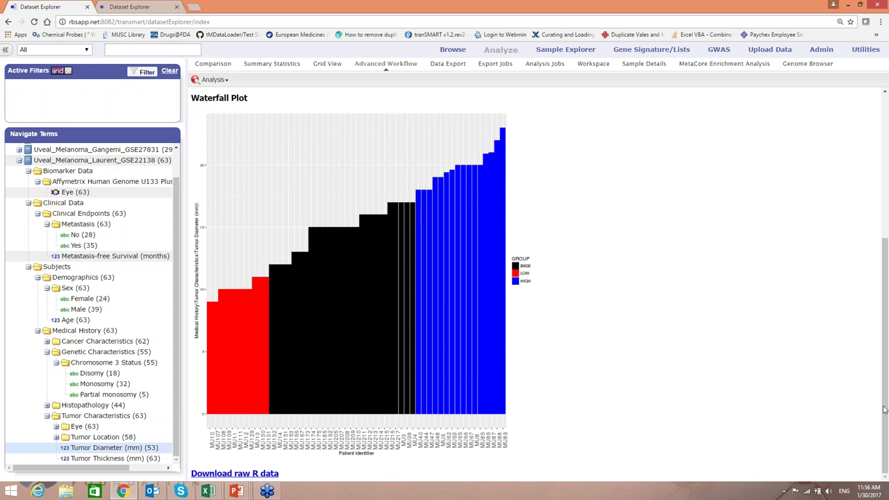
{"action": "left_click_drag", "start_coordinate": [886, 284], "coordinate": [886, 137]}
- Switch to the Table with Fisher Test analysis, discarding the waterfall results, and return to its form
{"action": "left_click", "coordinate": [212, 79]}
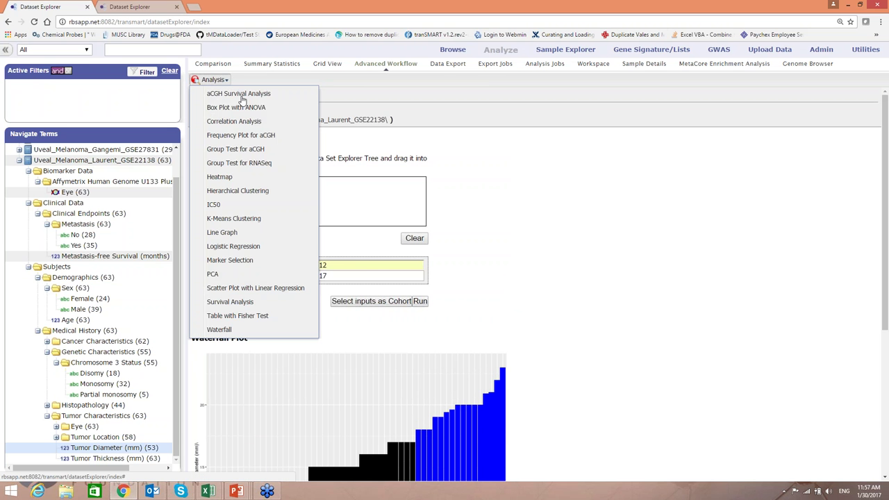
{"action": "left_click", "coordinate": [237, 316]}
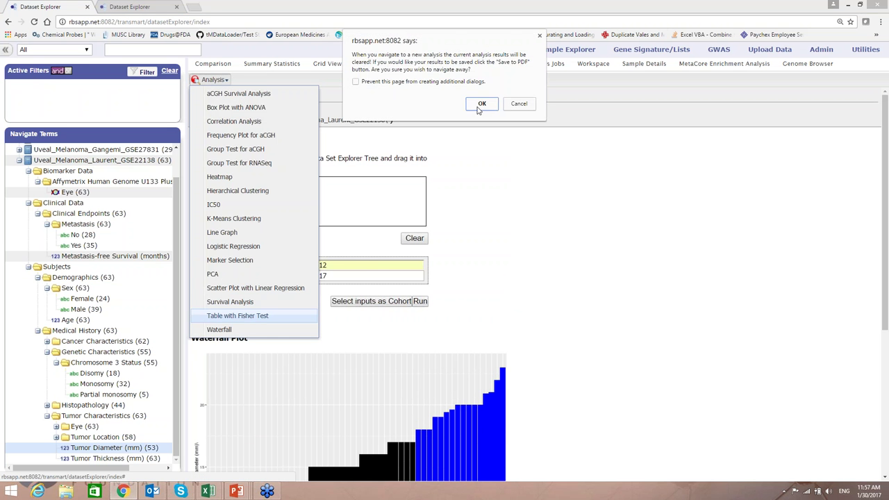
{"action": "left_click", "coordinate": [477, 111]}
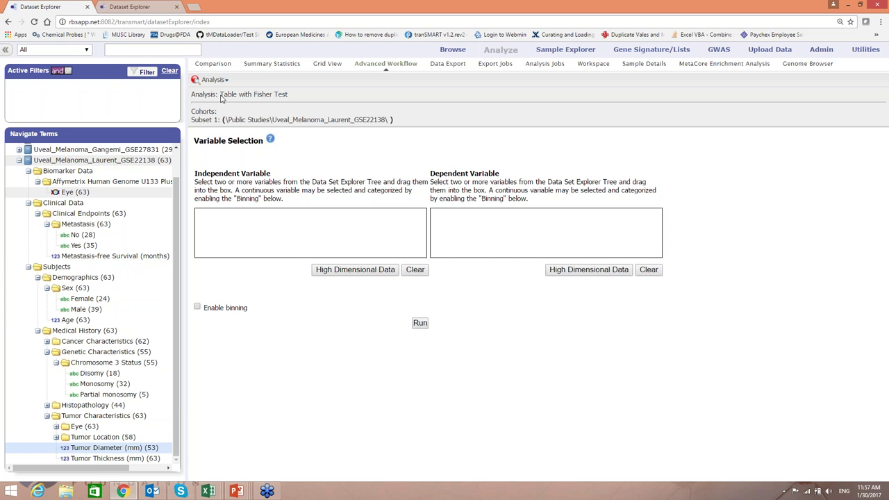
{"action": "left_click", "coordinate": [208, 64]}
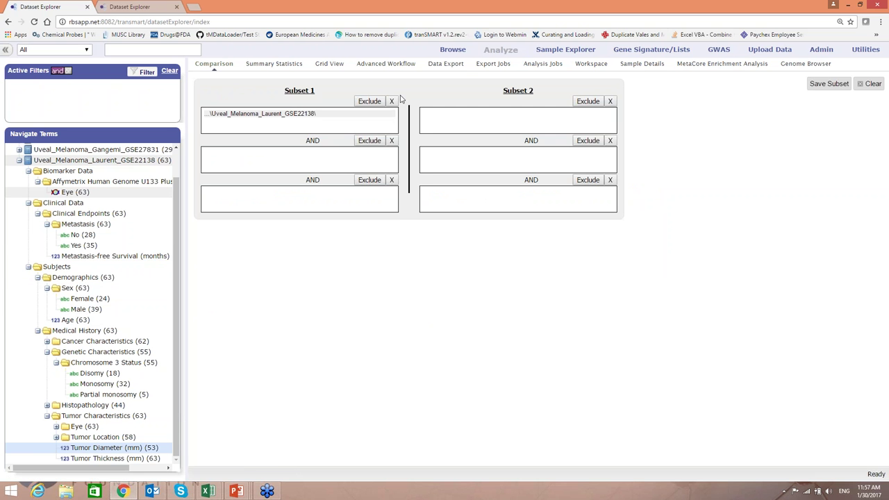
{"action": "left_click", "coordinate": [393, 67]}
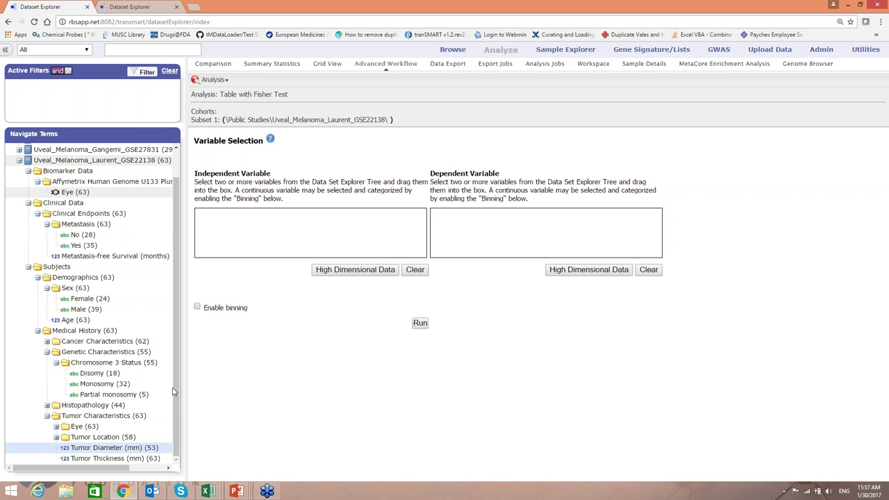
- Run the Fisher test of Chromosome 3 Status against Metastasis and scroll to the p-value 0.006 result
{"action": "left_click_drag", "start_coordinate": [129, 363], "coordinate": [243, 272]}
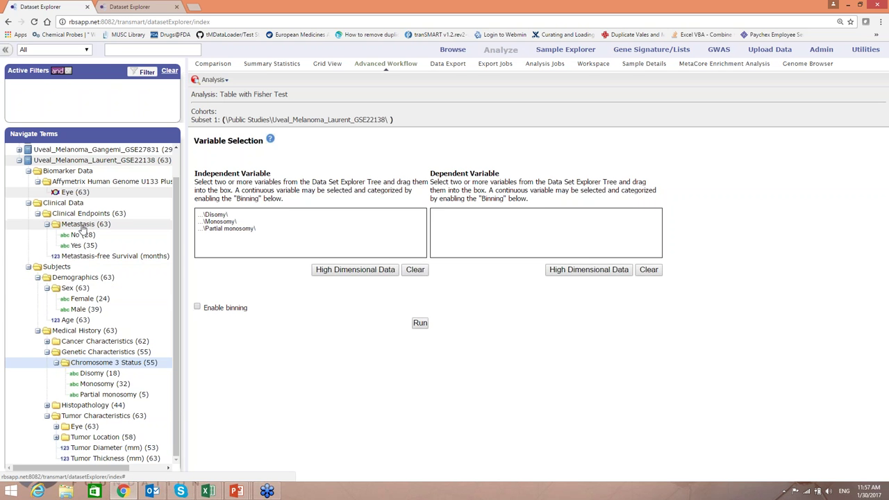
{"action": "left_click_drag", "start_coordinate": [82, 229], "coordinate": [444, 217]}
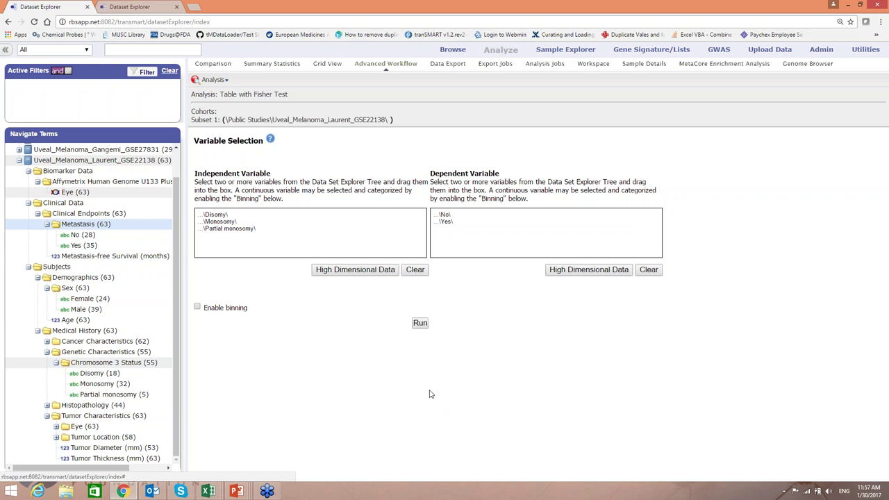
{"action": "left_click", "coordinate": [419, 323]}
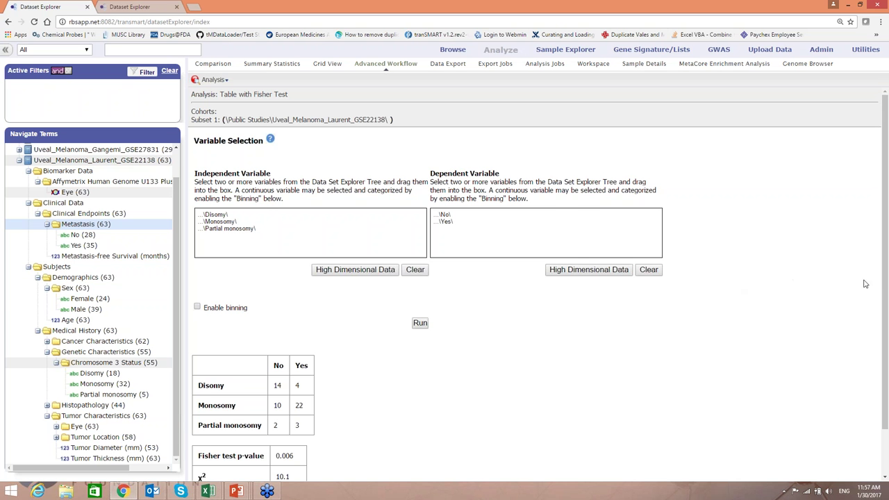
{"action": "left_click_drag", "start_coordinate": [887, 293], "coordinate": [887, 327]}
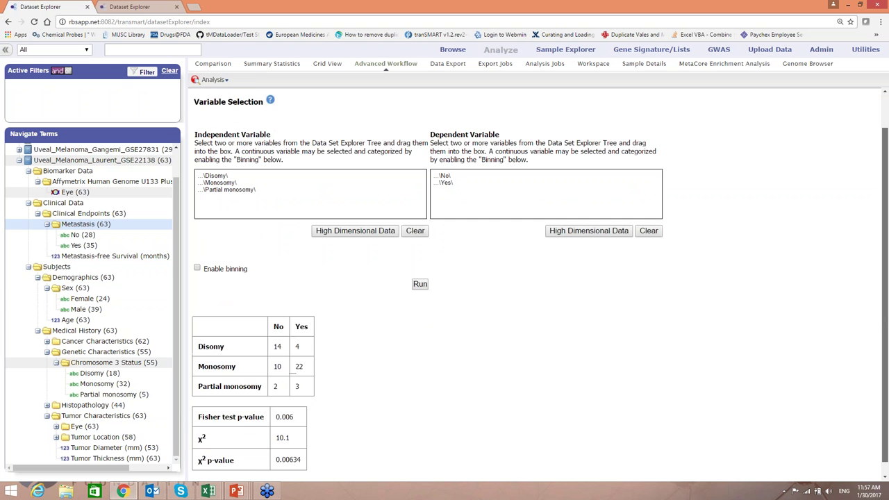
{"action": "scroll", "coordinate": [625, 373], "scroll_direction": "down", "scroll_amount": 1}
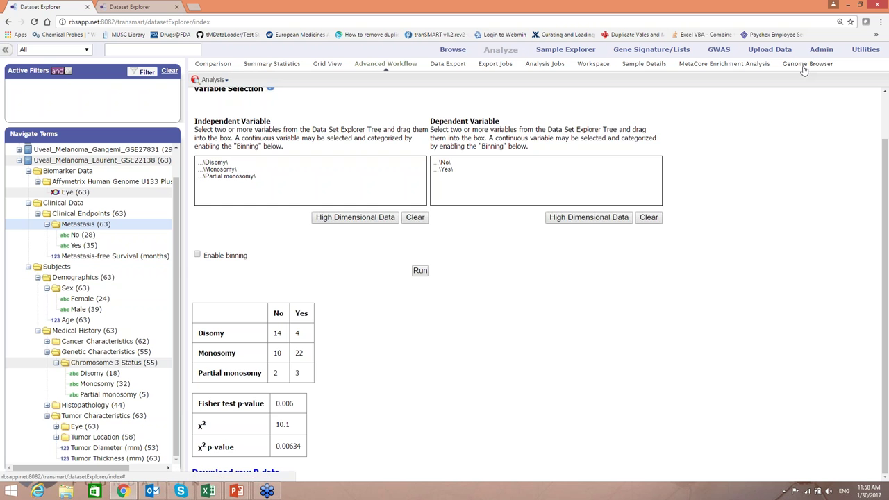
- Clear the existing subset definitions on the Comparison page
{"action": "left_click", "coordinate": [213, 64]}
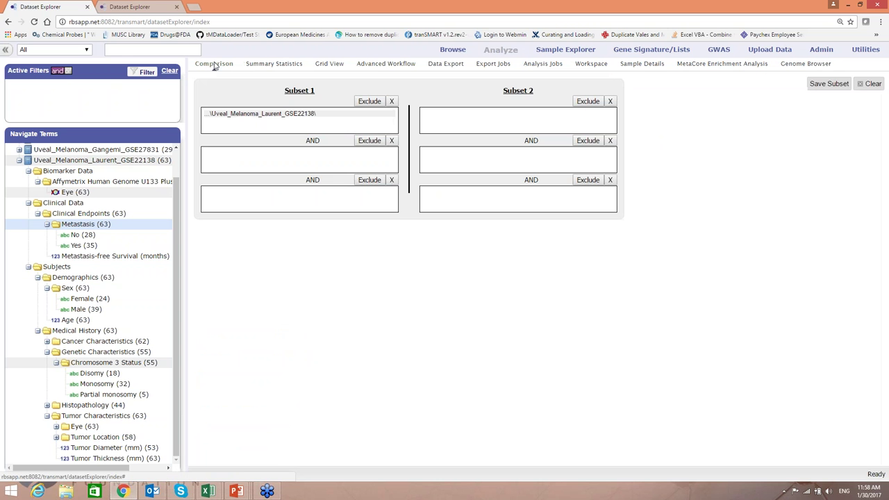
{"action": "left_click", "coordinate": [863, 86]}
{"action": "left_click", "coordinate": [487, 89]}
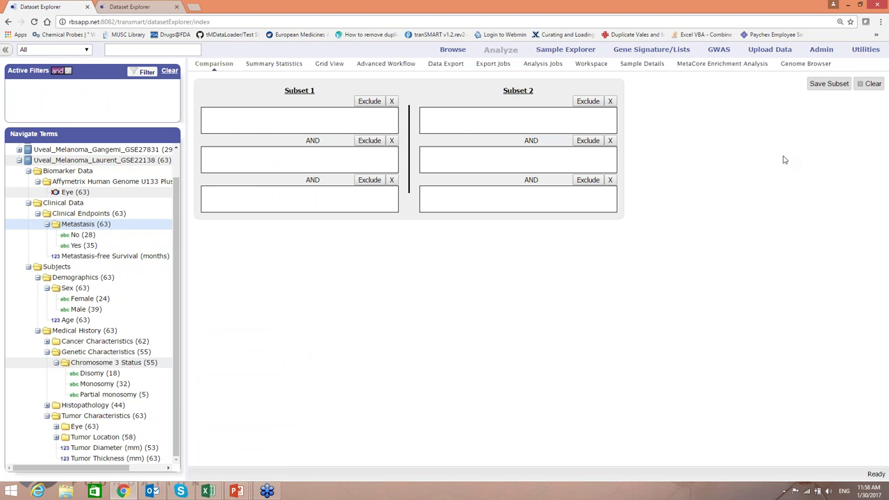
- Collapse Uveal_Melanoma_Laurent and expand MSY012 through Subjects, Demographics and Medical History to Disease State
{"action": "scroll", "coordinate": [175, 288], "scroll_direction": "up", "scroll_amount": 1}
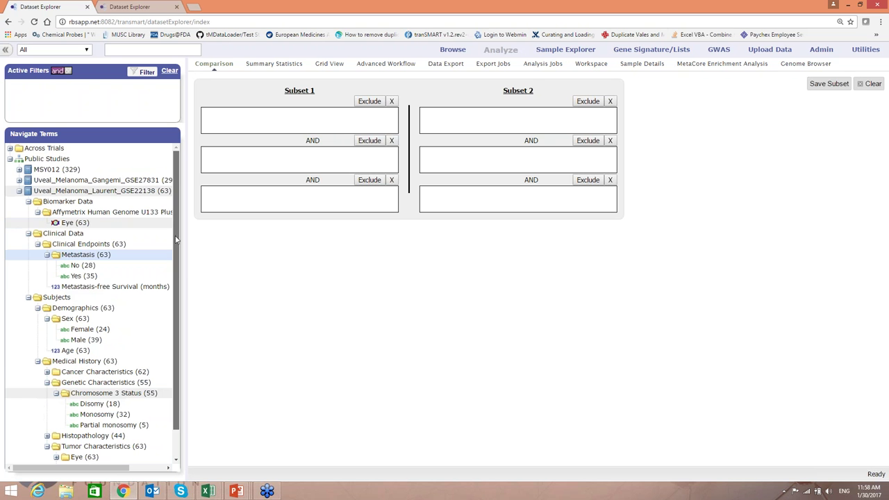
{"action": "left_click", "coordinate": [18, 191]}
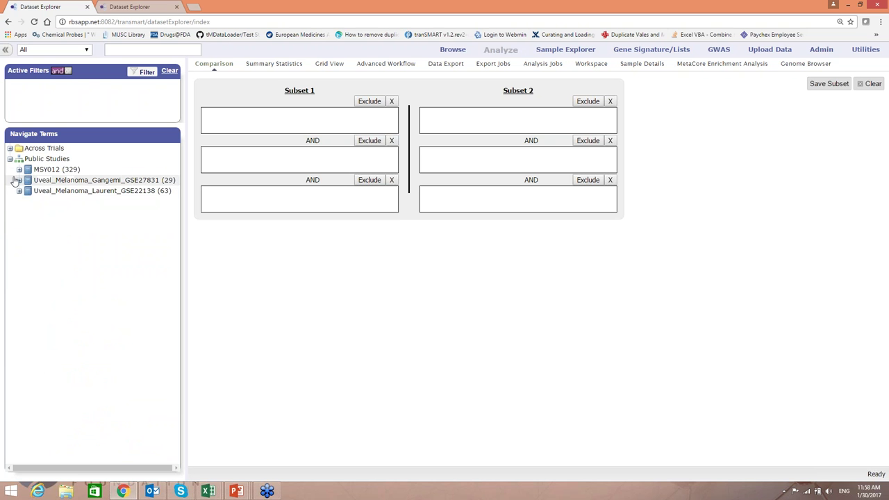
{"action": "left_click", "coordinate": [19, 170]}
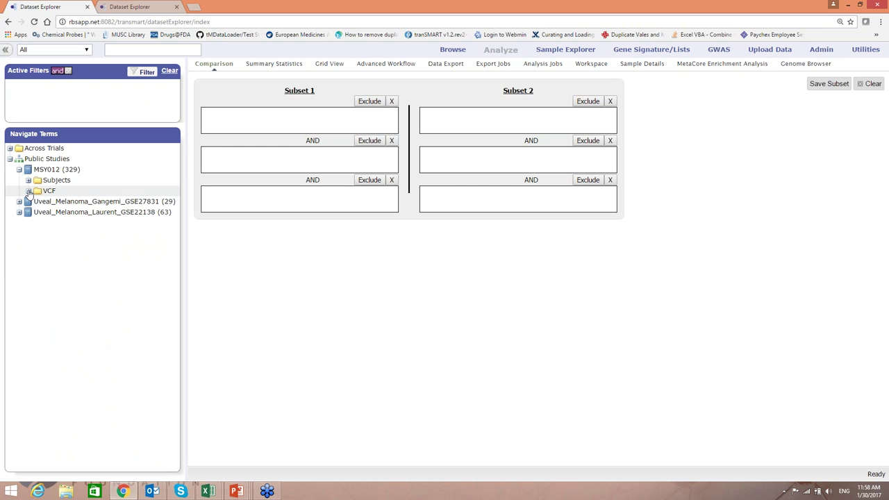
{"action": "left_click", "coordinate": [28, 191]}
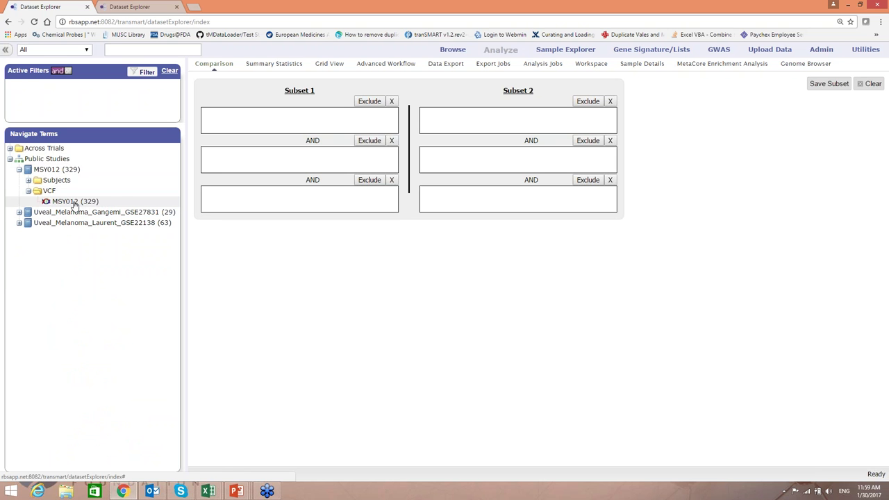
{"action": "left_click", "coordinate": [29, 180]}
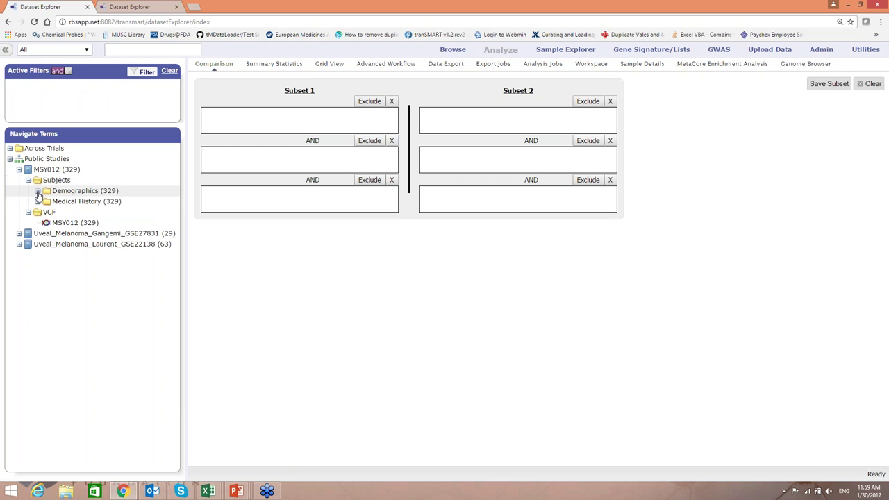
{"action": "left_click", "coordinate": [38, 191]}
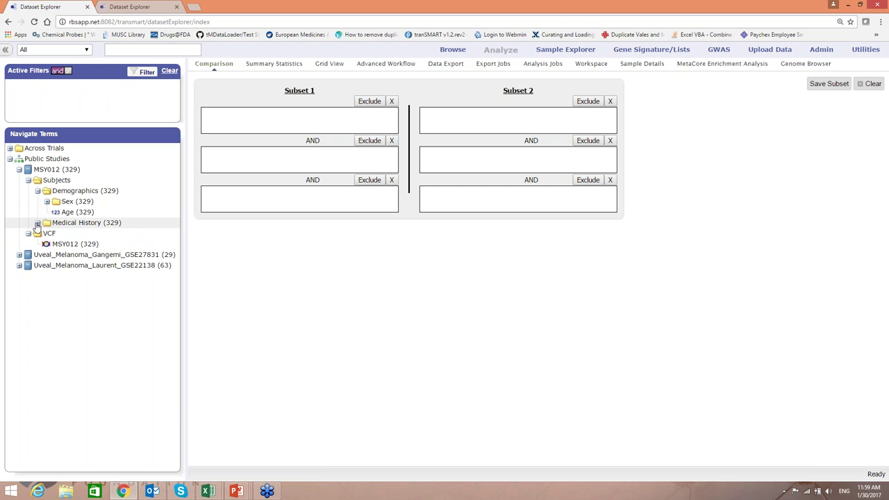
{"action": "left_click", "coordinate": [37, 223]}
{"action": "left_click", "coordinate": [47, 233]}
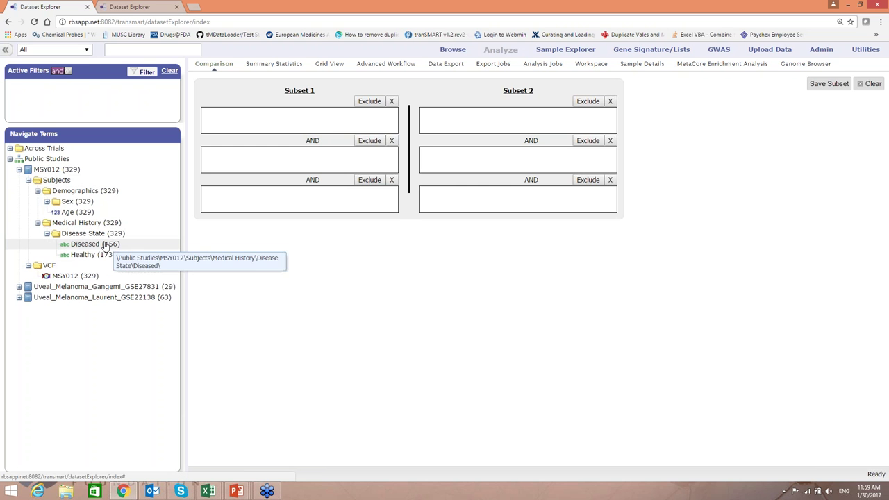
- Put Diseased in Subset 1 and Healthy in Subset 2, then view them in the Genome Browser
{"action": "left_click_drag", "start_coordinate": [105, 246], "coordinate": [253, 120]}
{"action": "mouse_move", "coordinate": [95, 254]}
{"action": "left_mouse_down"}
{"action": "mouse_move", "coordinate": [282, 222]}
{"action": "mouse_move", "coordinate": [434, 114]}
{"action": "left_mouse_up"}
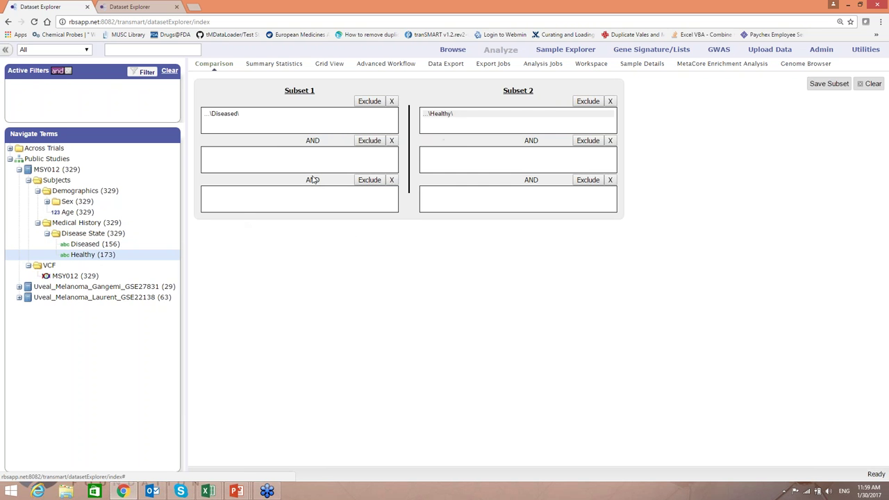
{"action": "left_click", "coordinate": [792, 64]}
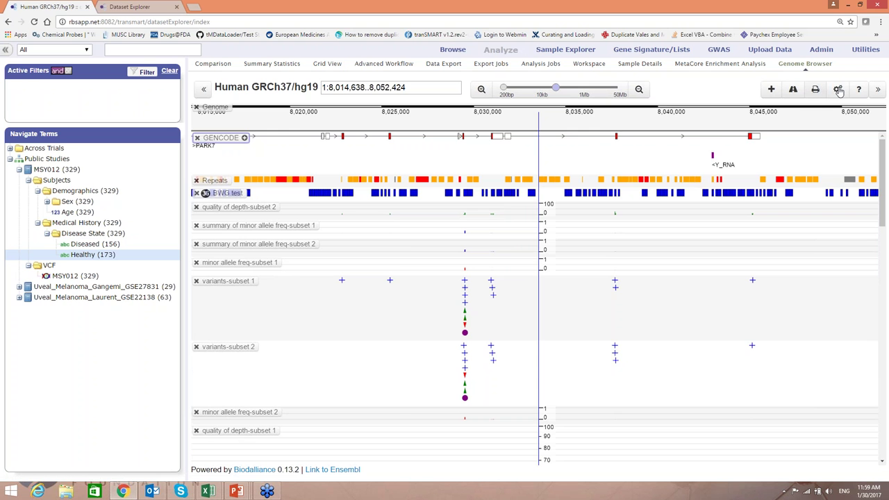
- Reset the genome browser to defaults and drop in the MSY012 VCF node as tracks, dismissing the release warning
{"action": "left_click", "coordinate": [839, 89]}
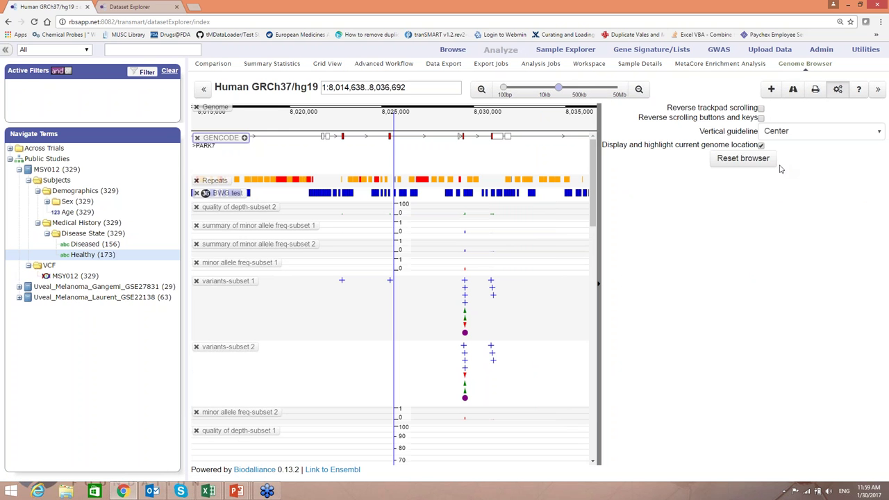
{"action": "left_click", "coordinate": [742, 160]}
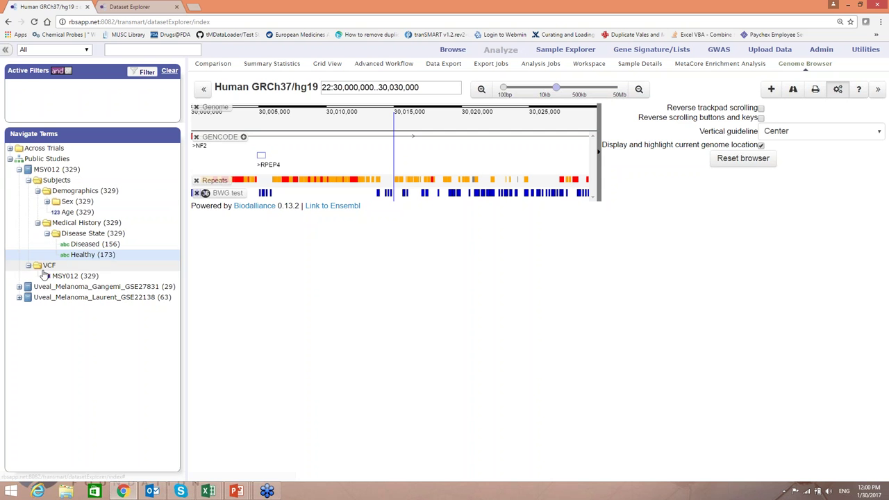
{"action": "left_click_drag", "start_coordinate": [72, 276], "coordinate": [342, 230]}
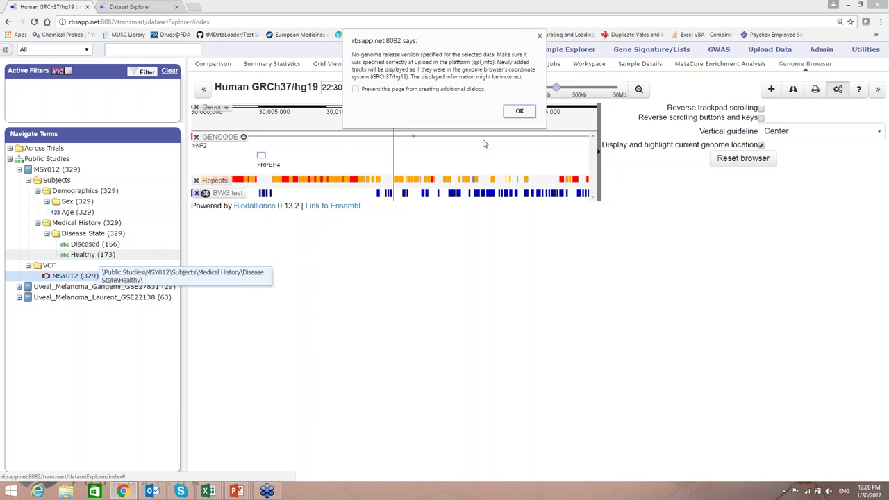
{"action": "left_click", "coordinate": [517, 111]}
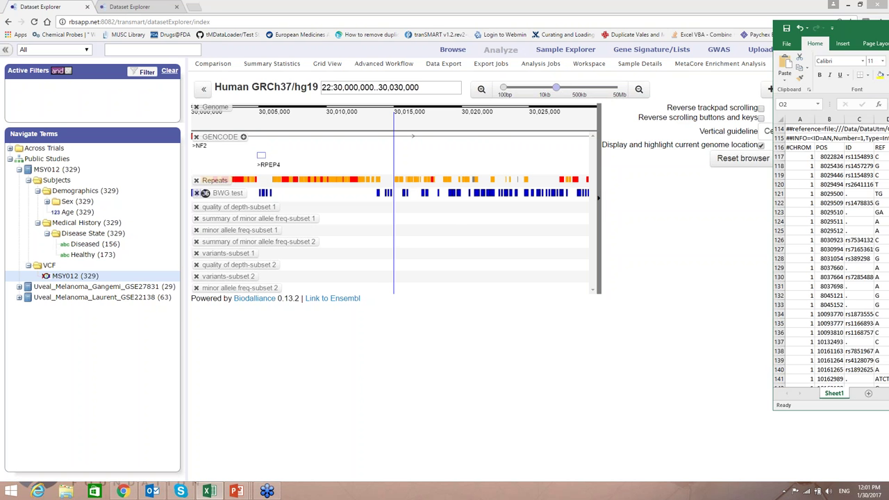
- Maximise Excel, widen the INFO column H substantially and fill it yellow
{"action": "left_click_drag", "start_coordinate": [582, 41], "coordinate": [305, 43]}
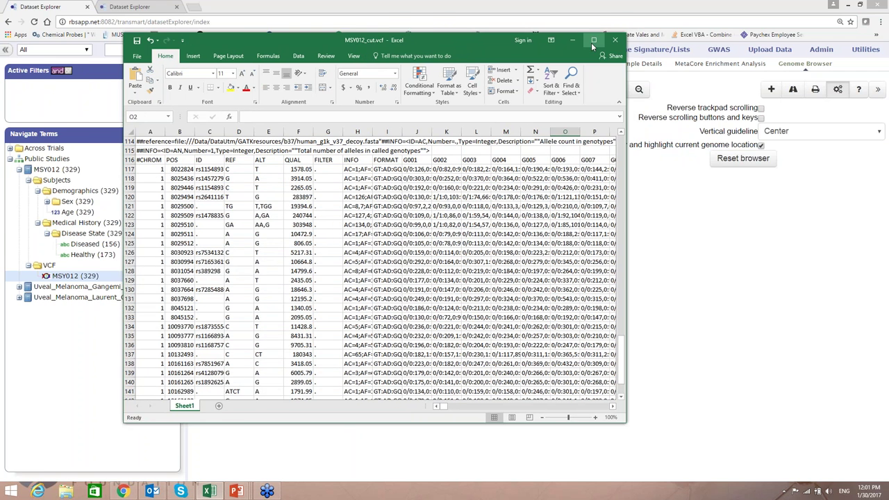
{"action": "left_click", "coordinate": [594, 41]}
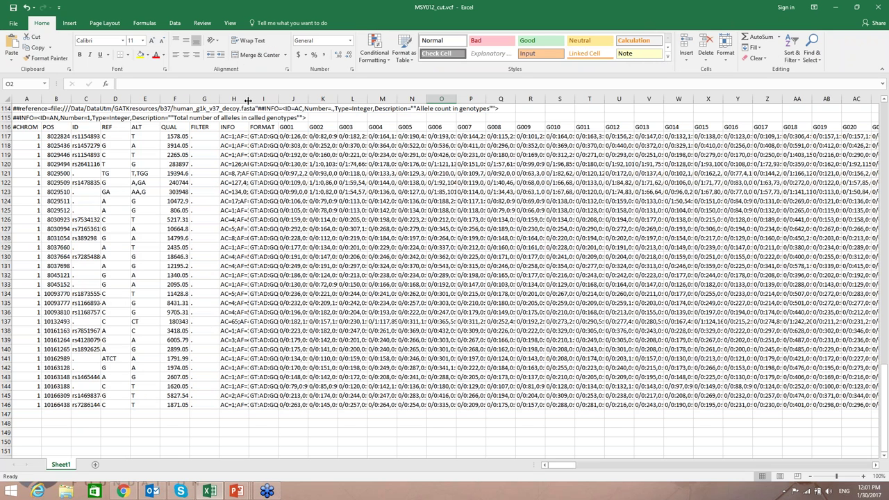
{"action": "left_click_drag", "start_coordinate": [248, 100], "coordinate": [434, 99]}
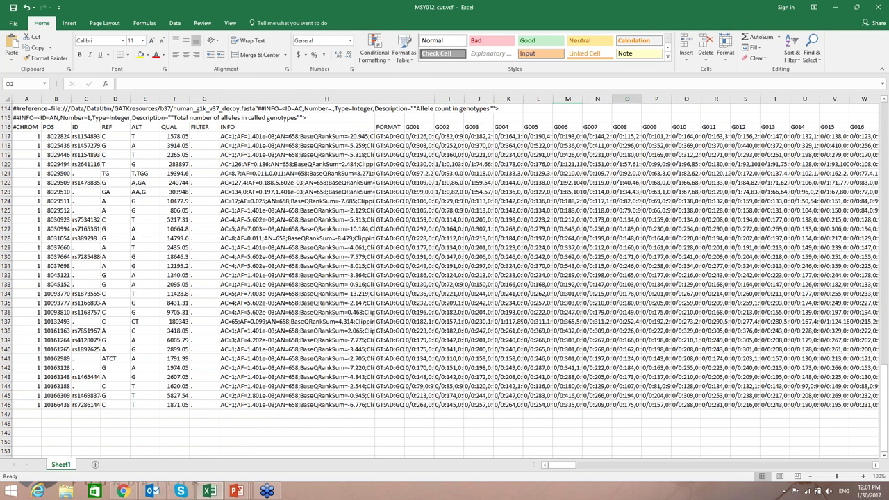
{"action": "left_click", "coordinate": [326, 100]}
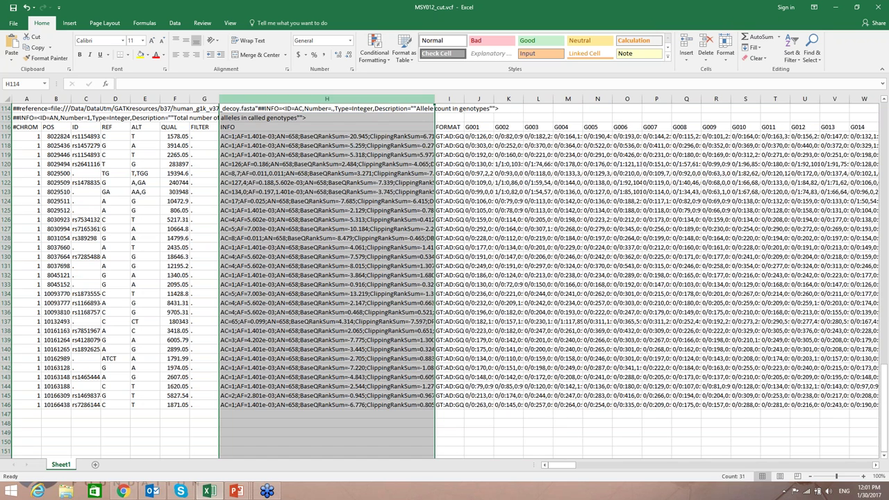
{"action": "left_click", "coordinate": [141, 54]}
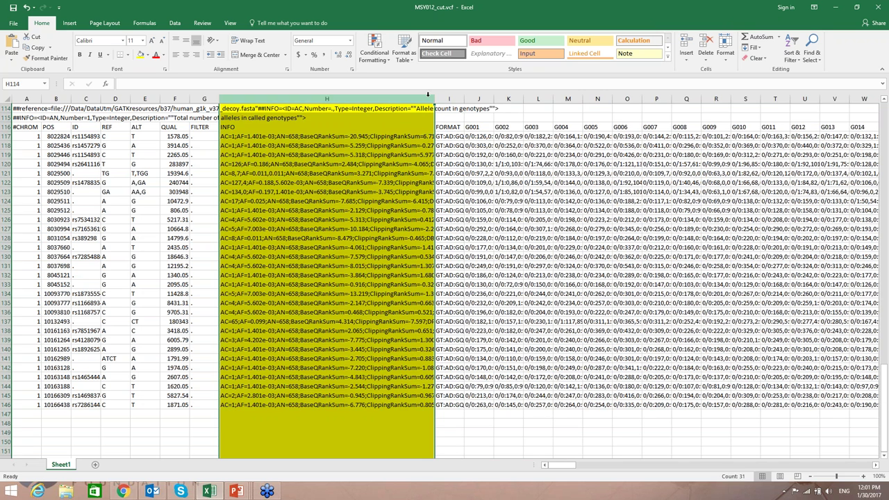
{"action": "left_click_drag", "start_coordinate": [434, 100], "coordinate": [495, 106]}
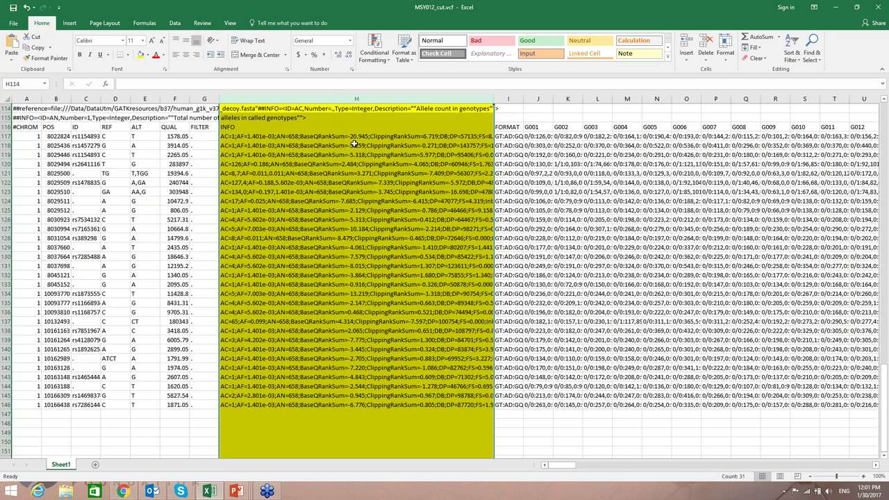
- Inspect cells H117 and I117 and the G003 sample column, then return to the genome browser
{"action": "left_click", "coordinate": [285, 137]}
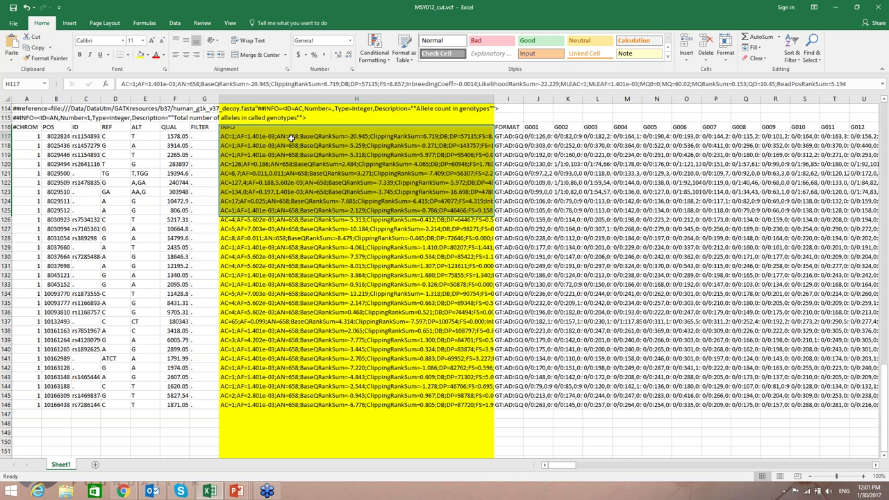
{"action": "left_click", "coordinate": [291, 138]}
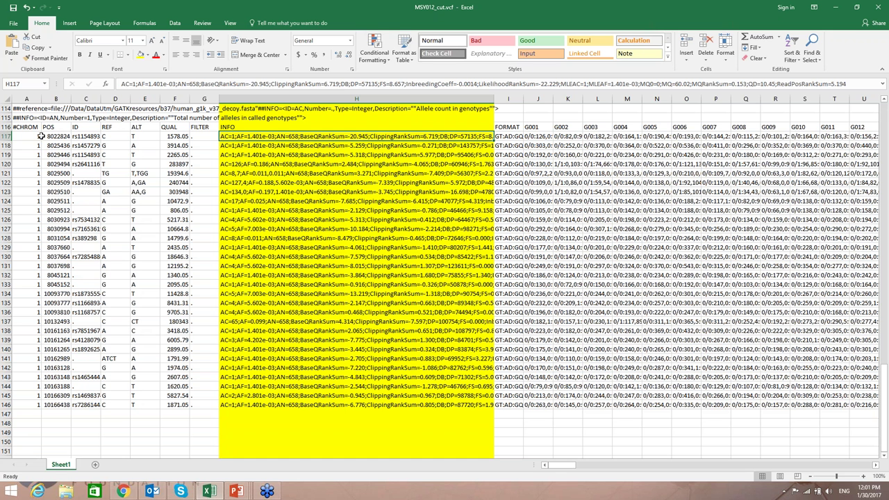
{"action": "left_click", "coordinate": [507, 138]}
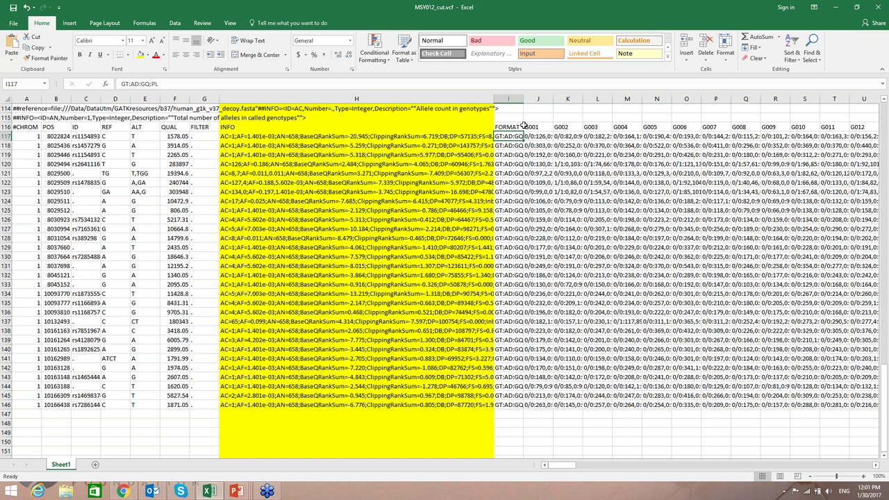
{"action": "left_click_drag", "start_coordinate": [537, 98], "coordinate": [587, 98]}
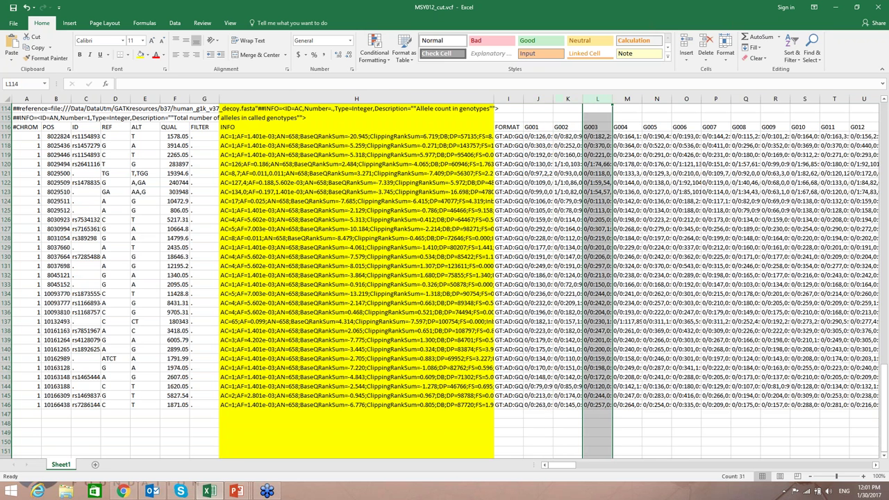
{"action": "key", "text": "alt+Tab"}
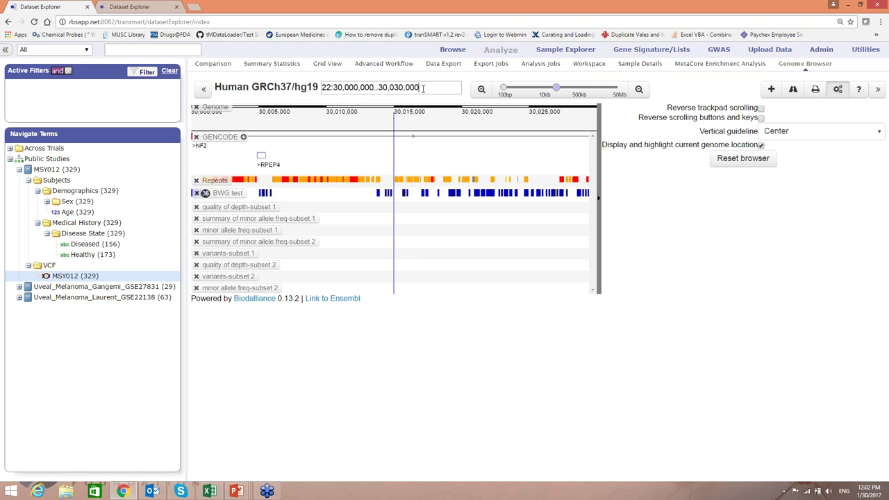
- Replace the browser's location coordinates with the gene name PARK7
{"action": "left_click_drag", "start_coordinate": [423, 87], "coordinate": [313, 87]}
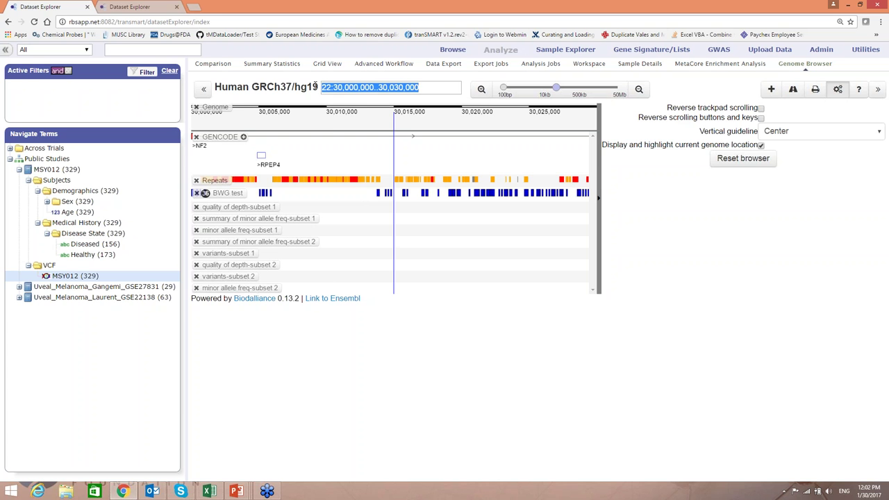
{"action": "type", "text": "PARK"}
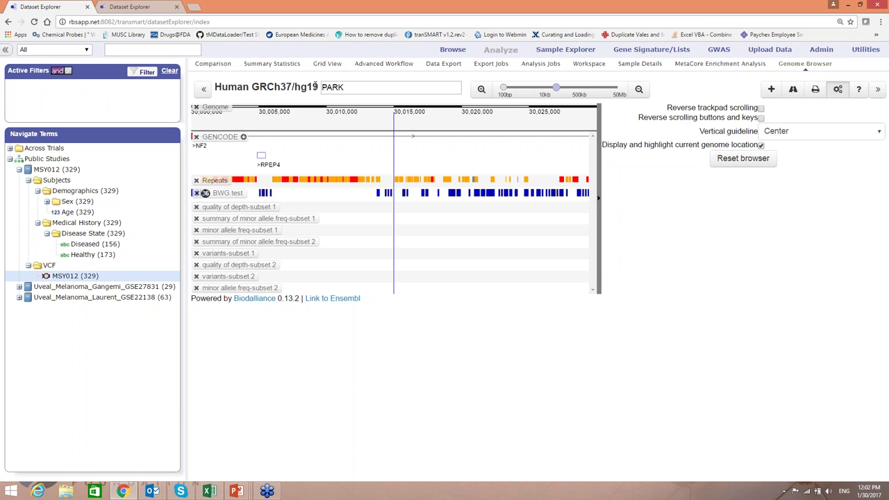
{"action": "type", "text": "7"}
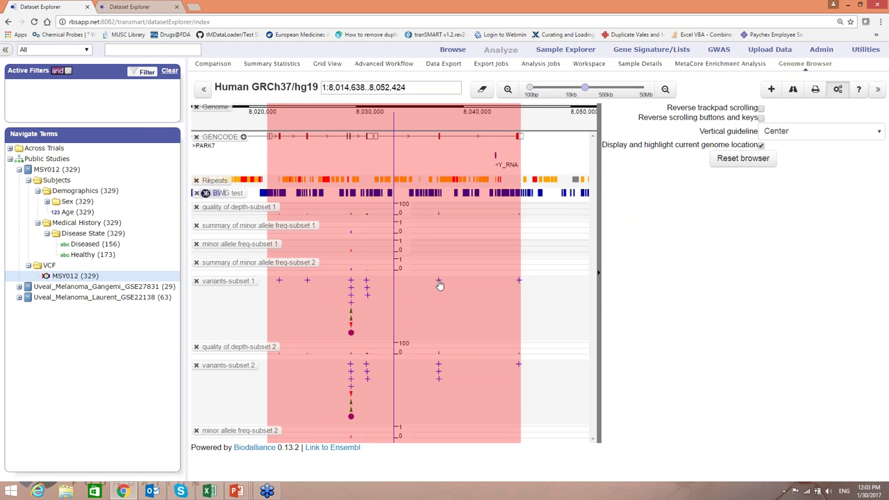
{"action": "left_click", "coordinate": [438, 284]}
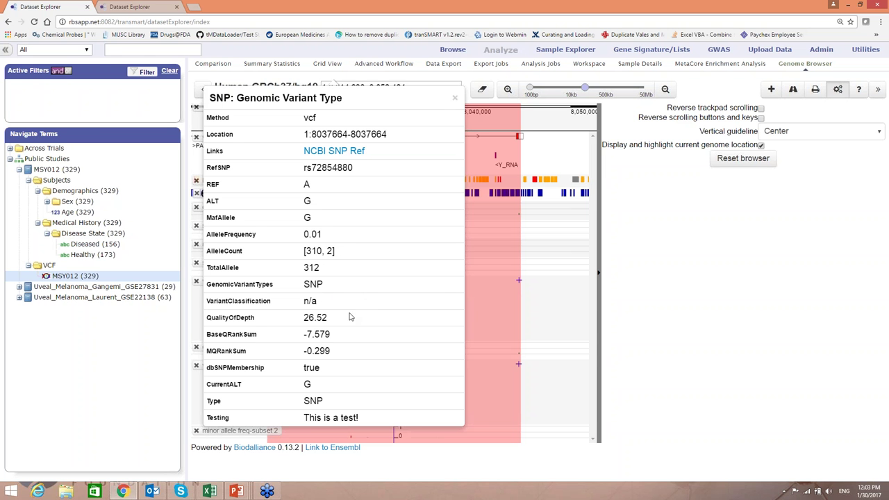
{"action": "left_click", "coordinate": [455, 101]}
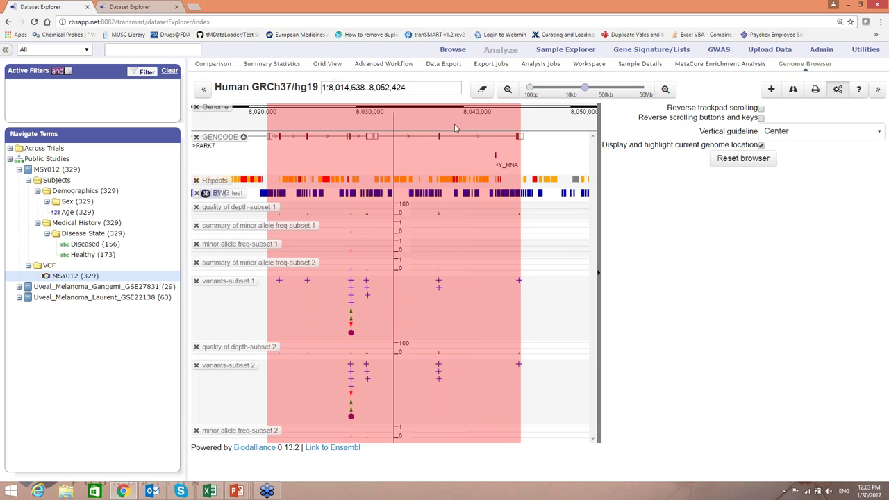
{"action": "left_click", "coordinate": [439, 366]}
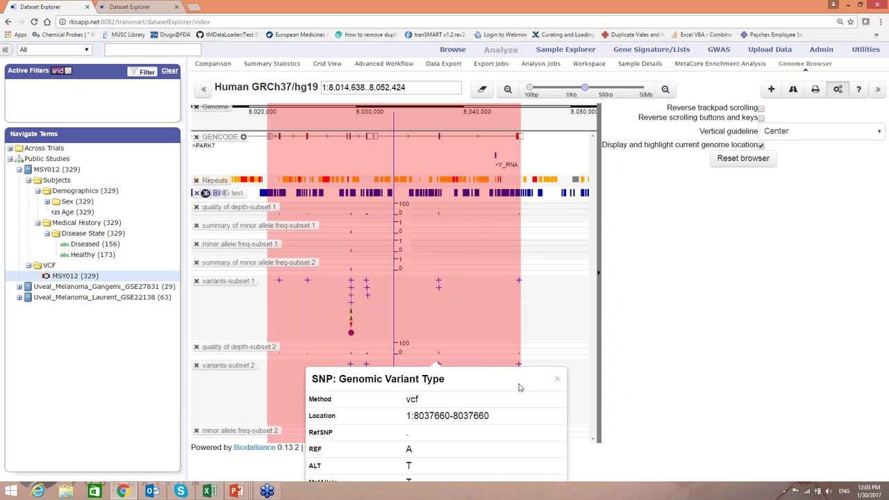
{"action": "left_click_drag", "start_coordinate": [520, 387], "coordinate": [355, 130]}
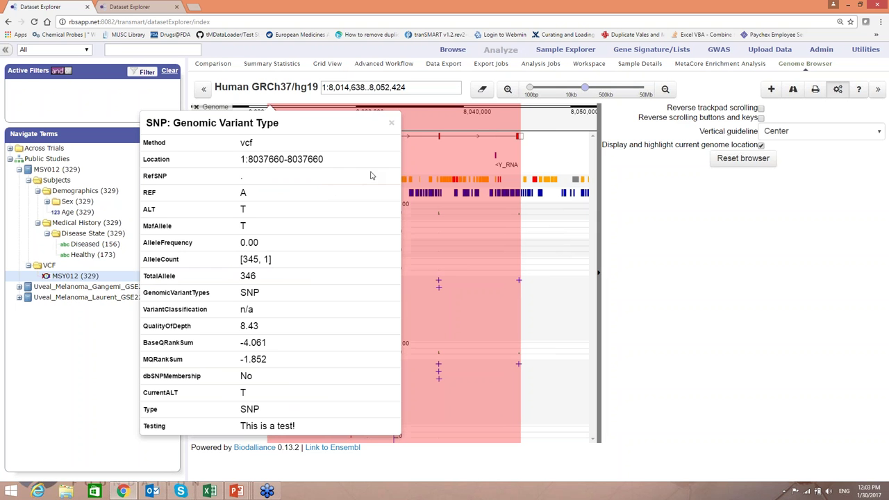
{"action": "left_click", "coordinate": [392, 125]}
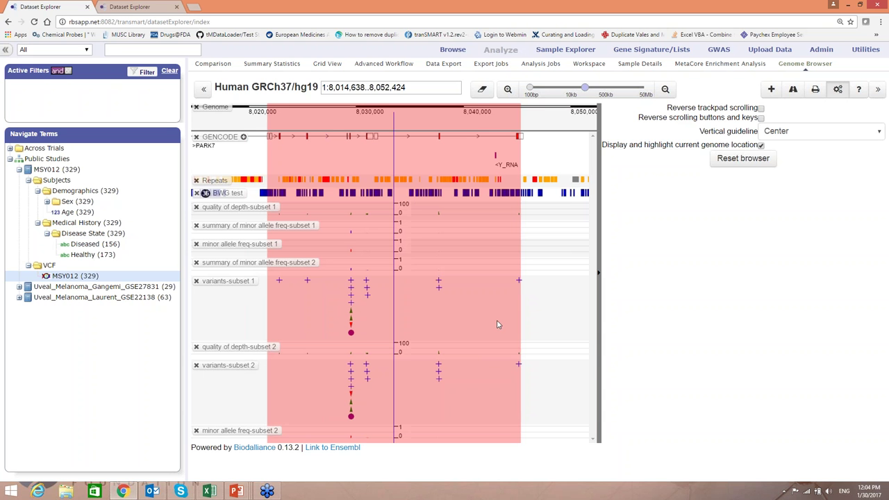
- Add the SNPs track from the Defaults track list and close the panel
{"action": "left_click", "coordinate": [771, 93]}
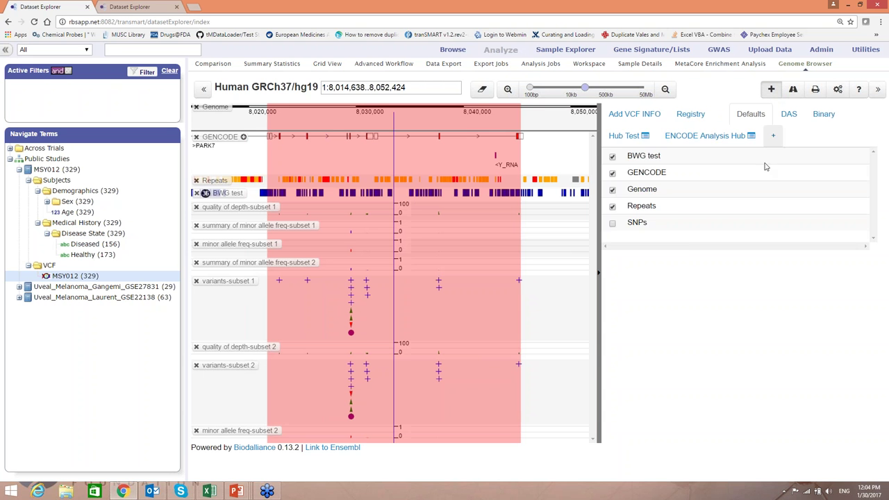
{"action": "left_click", "coordinate": [613, 226]}
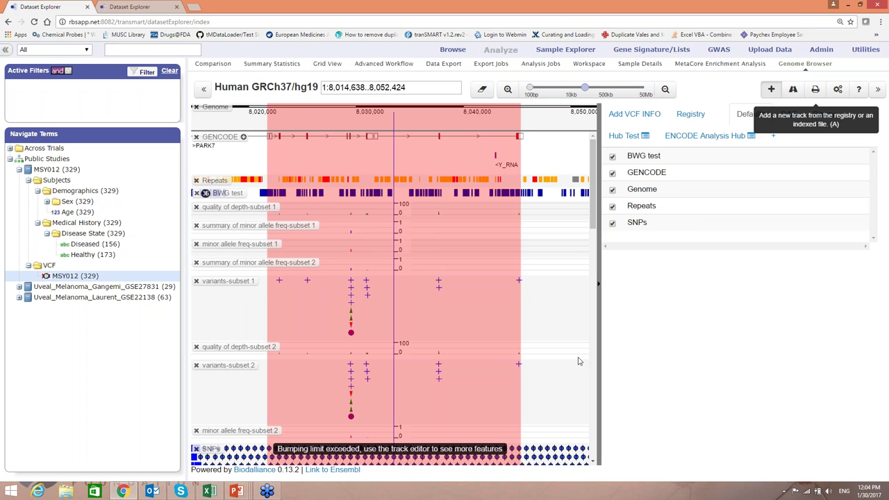
{"action": "left_click", "coordinate": [601, 408]}
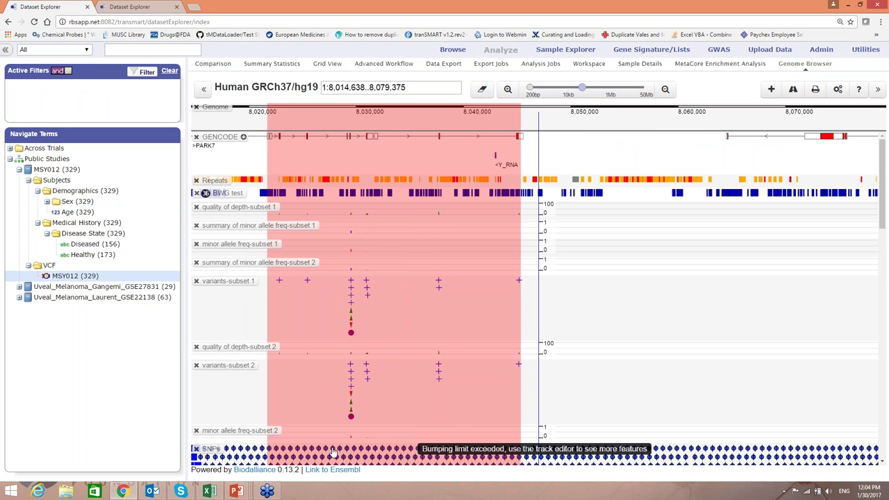
- View a SNP feature's variation details, move the box above the tracks, then close it
{"action": "left_click", "coordinate": [353, 444]}
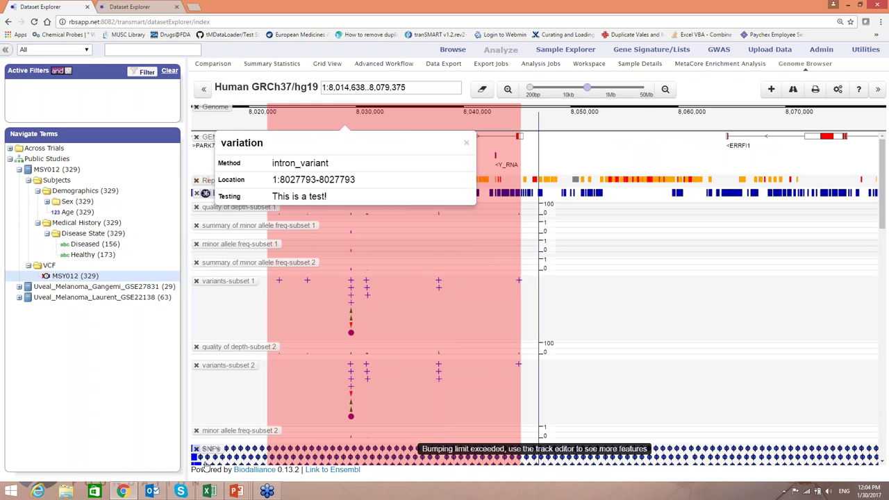
{"action": "left_click", "coordinate": [378, 341]}
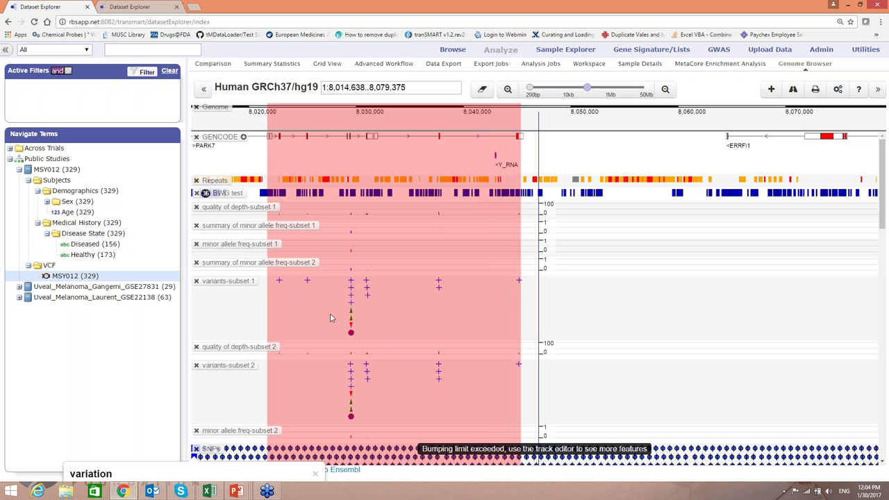
{"action": "left_click", "coordinate": [348, 222]}
{"action": "left_click_drag", "start_coordinate": [368, 222], "coordinate": [425, 172]}
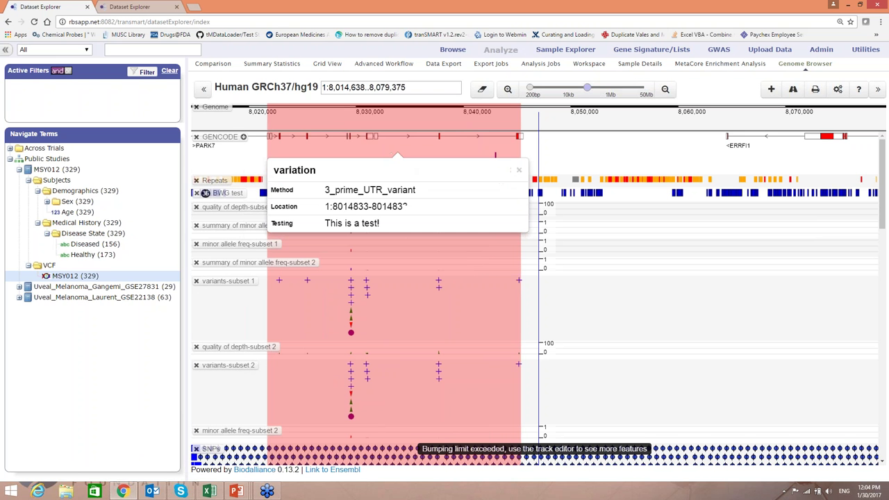
{"action": "left_click", "coordinate": [519, 172]}
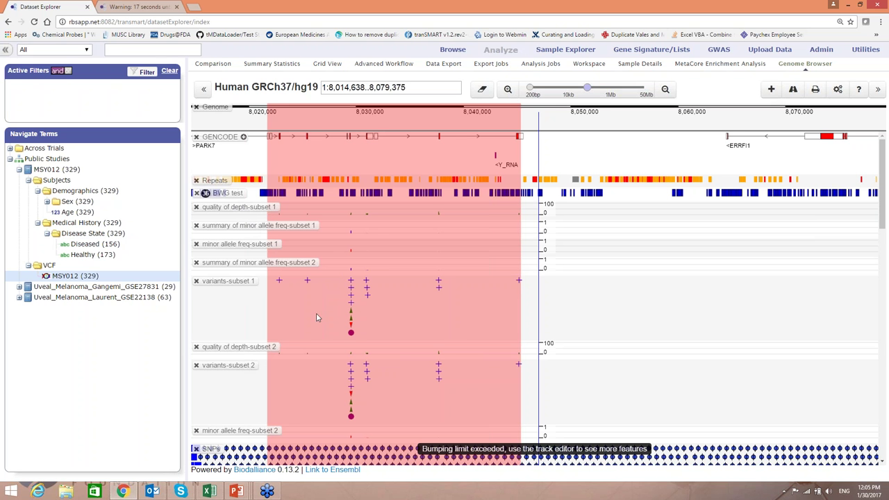
- Add a custom VCF INFO track for the FQ field in place of DP, then close the track panel
{"action": "left_click", "coordinate": [771, 90]}
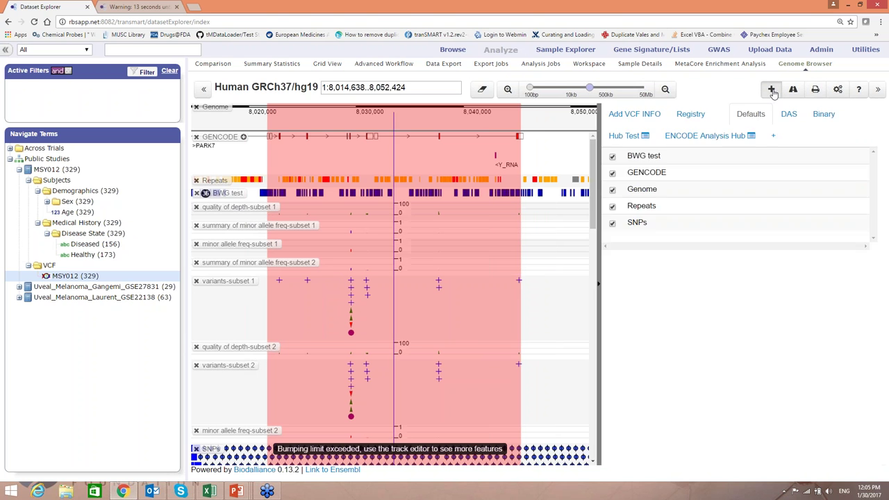
{"action": "left_click", "coordinate": [627, 118]}
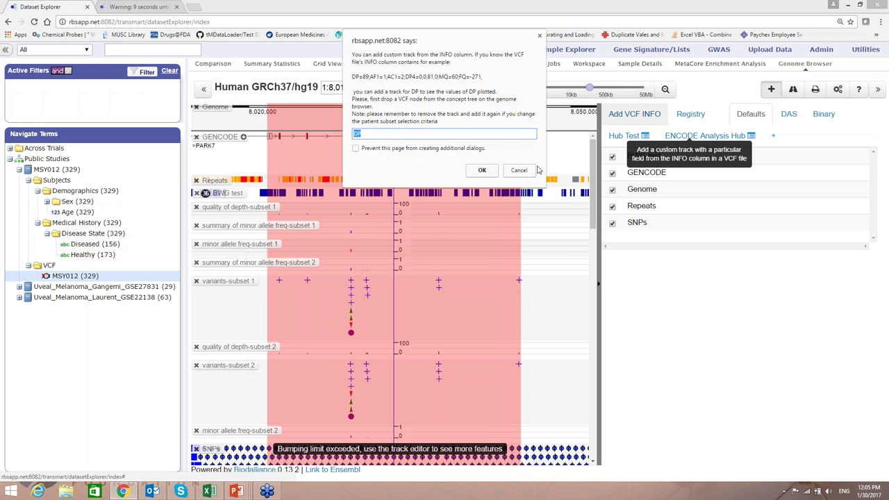
{"action": "left_click", "coordinate": [370, 136]}
{"action": "key", "text": "BackSpace"}
{"action": "key", "text": "BackSpace"}
{"action": "type", "text": "FQ"}
{"action": "left_click", "coordinate": [482, 171]}
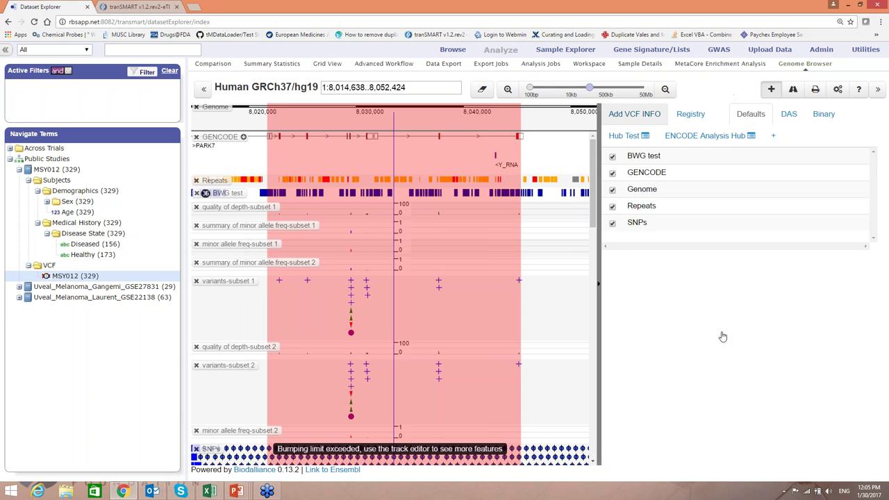
{"action": "left_click", "coordinate": [601, 238]}
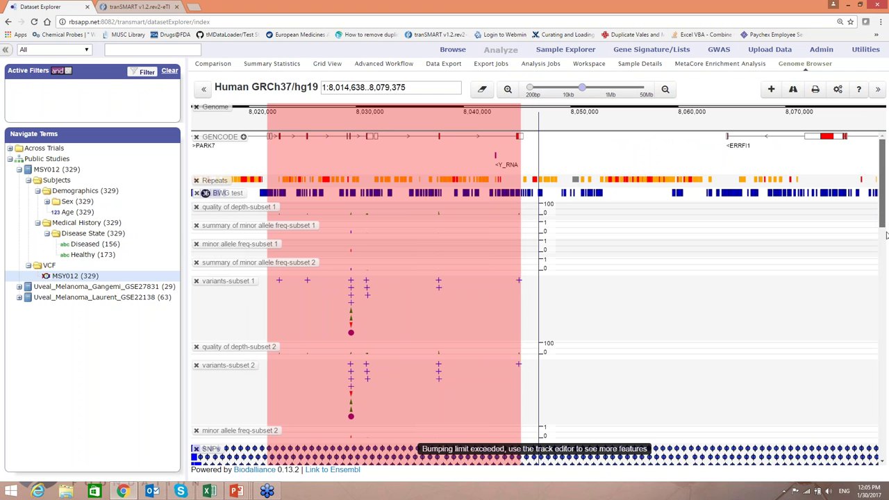
{"action": "left_click_drag", "start_coordinate": [886, 235], "coordinate": [886, 326]}
{"action": "scroll", "coordinate": [886, 250], "scroll_direction": "down", "scroll_amount": 1}
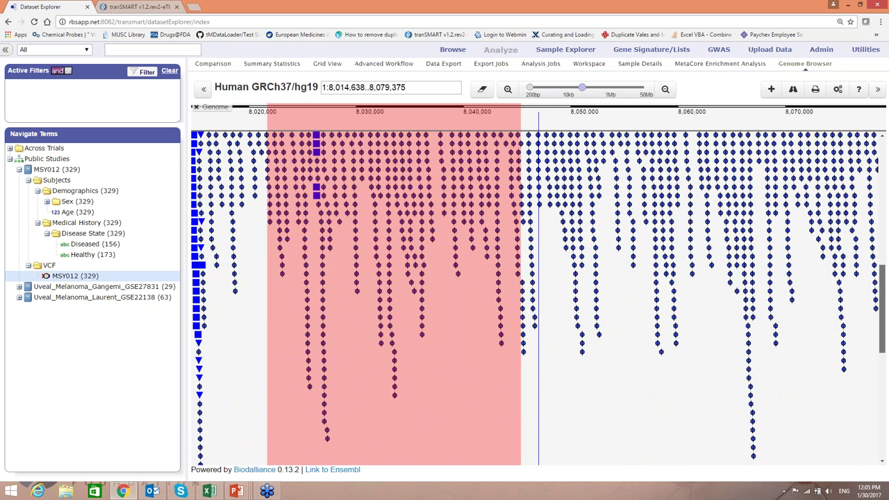
{"action": "scroll", "coordinate": [597, 173], "scroll_direction": "up", "scroll_amount": 10}
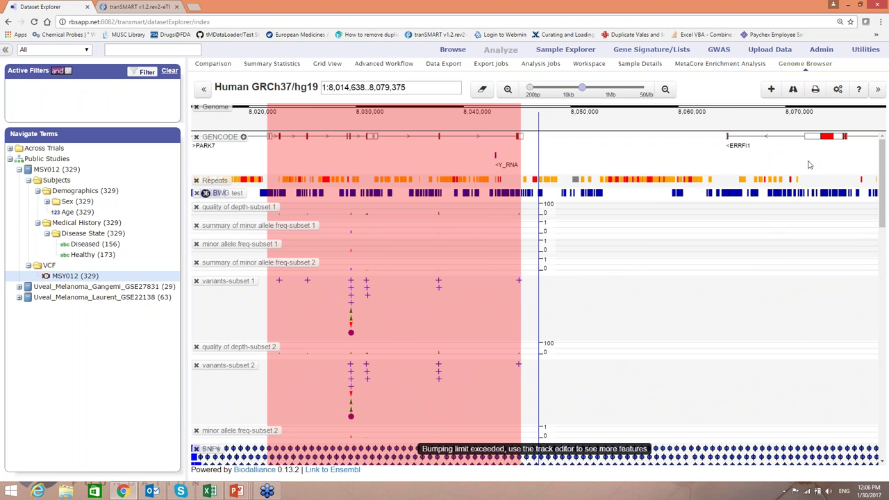
{"action": "left_click", "coordinate": [795, 94]}
{"action": "left_click", "coordinate": [793, 93]}
{"action": "left_click", "coordinate": [771, 90]}
{"action": "left_click", "coordinate": [793, 92]}
{"action": "scroll", "coordinate": [759, 307], "scroll_direction": "down", "scroll_amount": 1}
{"action": "scroll", "coordinate": [759, 306], "scroll_direction": "down", "scroll_amount": 2}
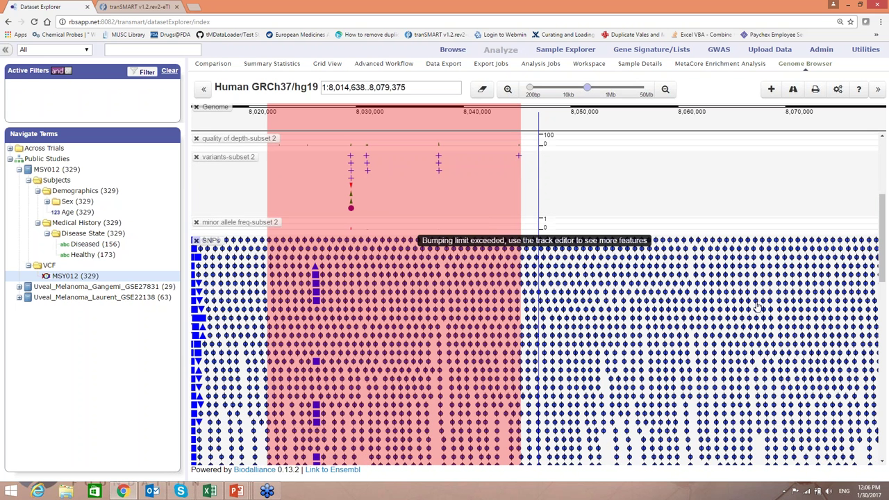
{"action": "scroll", "coordinate": [759, 306], "scroll_direction": "down", "scroll_amount": 1}
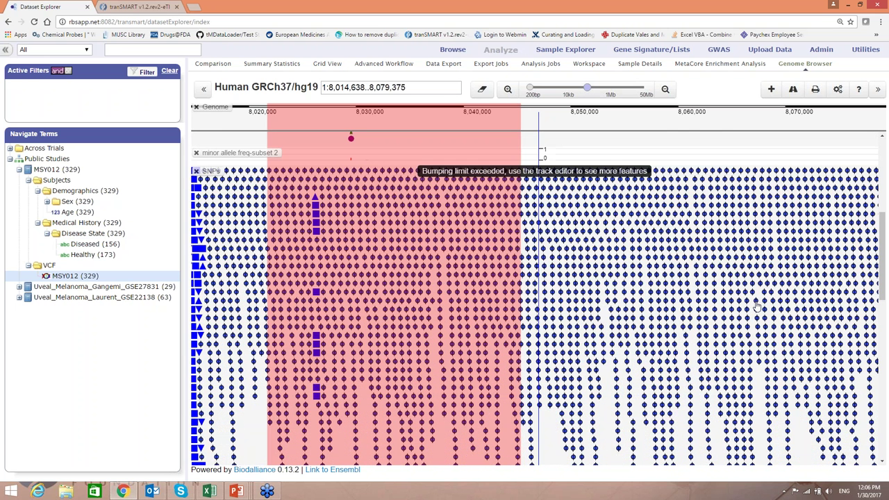
{"action": "scroll", "coordinate": [758, 306], "scroll_direction": "down", "scroll_amount": 1}
{"action": "scroll", "coordinate": [689, 259], "scroll_direction": "up", "scroll_amount": 4}
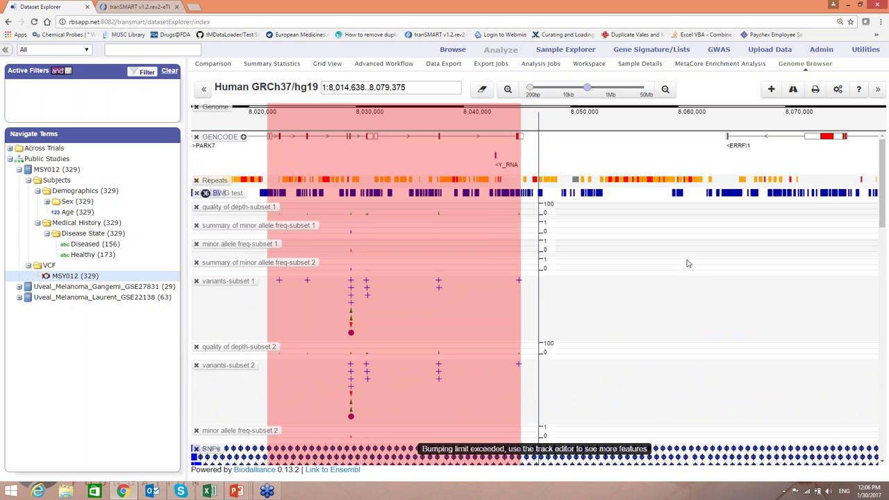